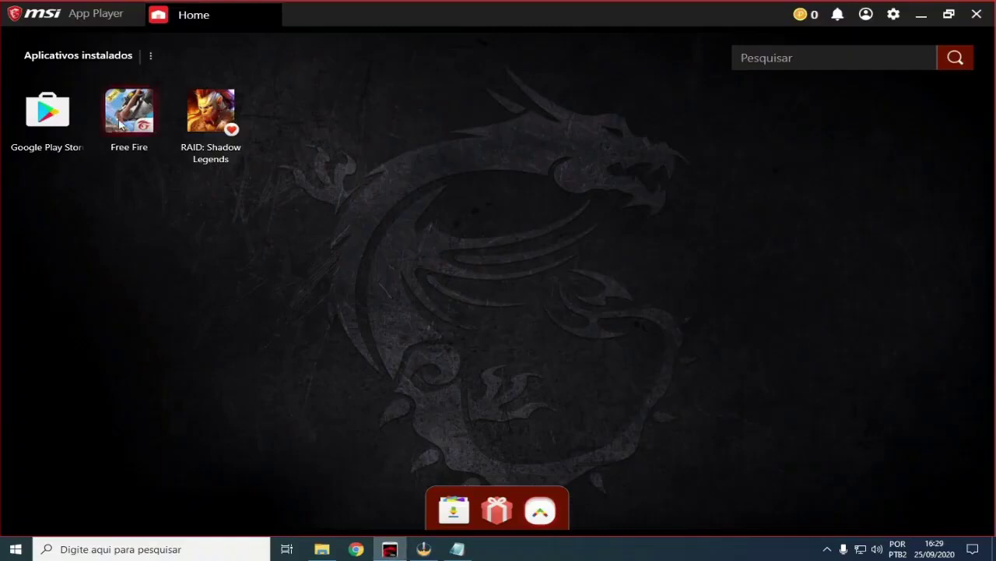
Step: Open the A OTIMIZAÇÃO FF.rar archive on the desktop and run BlueStacks Tweaker from its BSTweaker5 folder
mouse_move(458, 549)
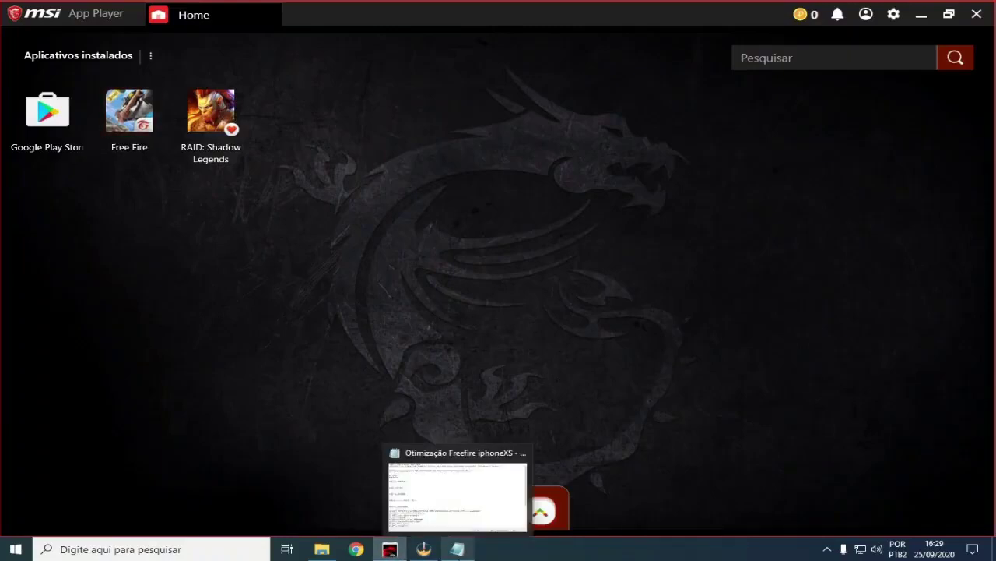
left_click(920, 17)
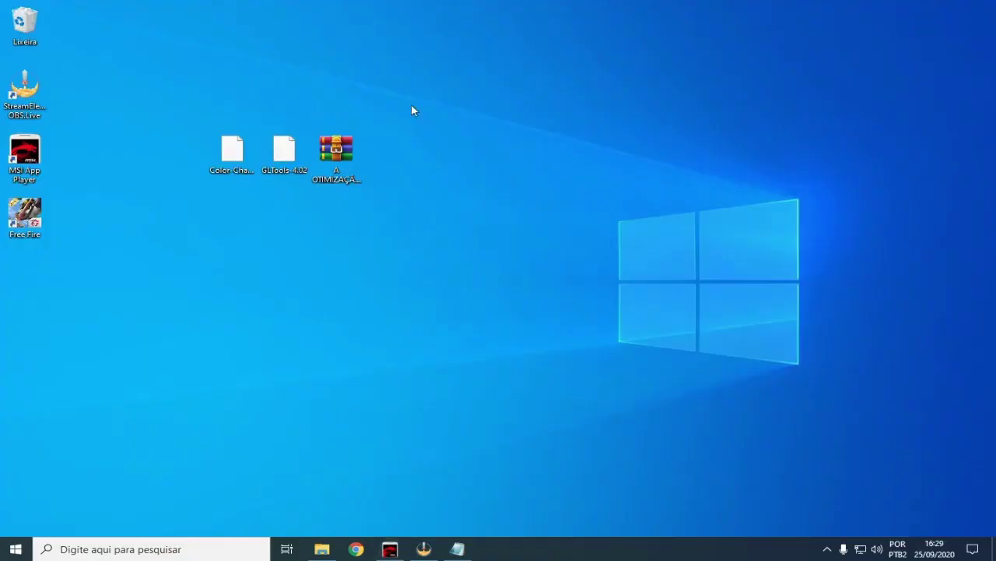
left_click_drag(196, 101, 393, 210)
left_click_drag(184, 84, 362, 208)
left_click(411, 229)
left_click(343, 160)
double_click(342, 159)
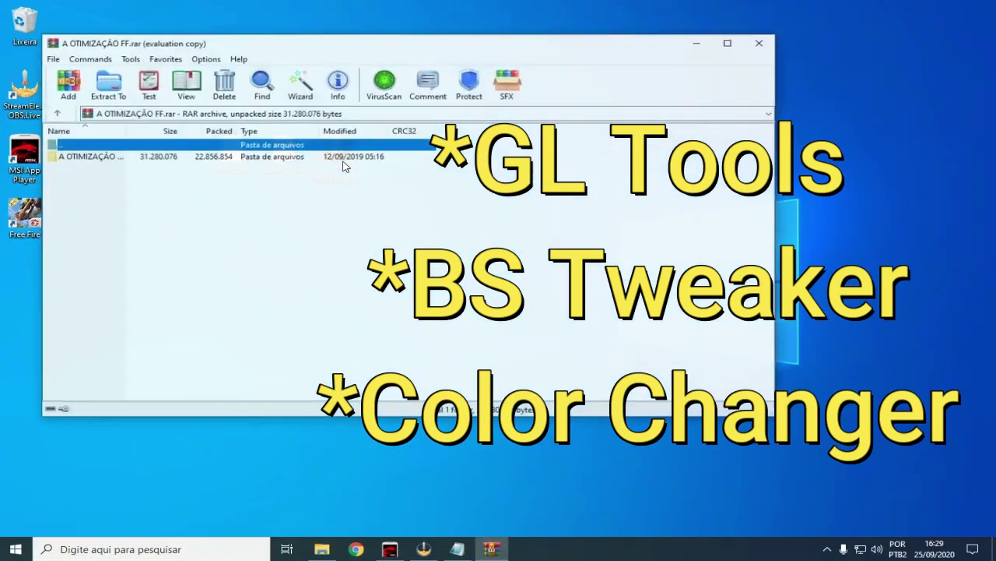
double_click(134, 158)
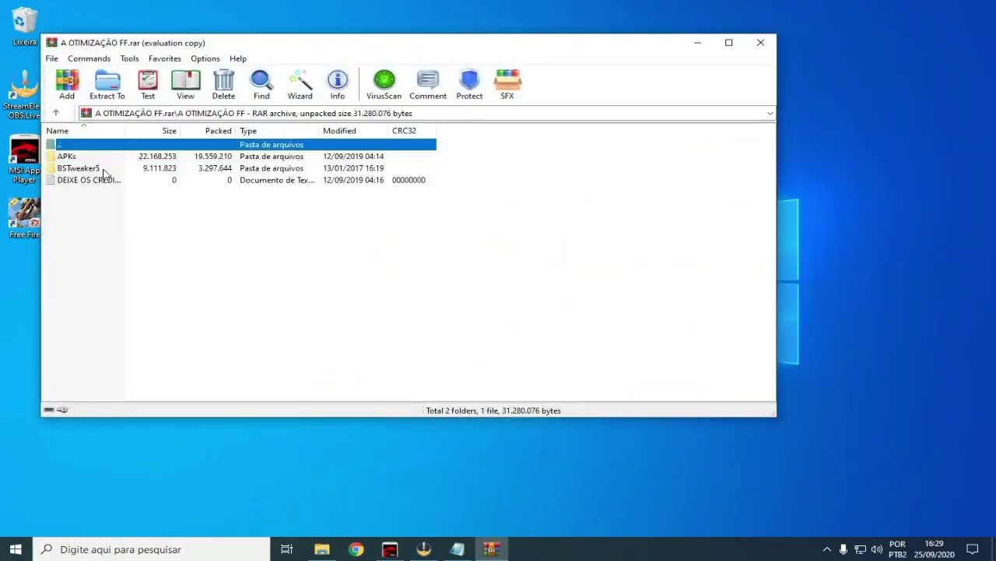
double_click(101, 168)
double_click(100, 204)
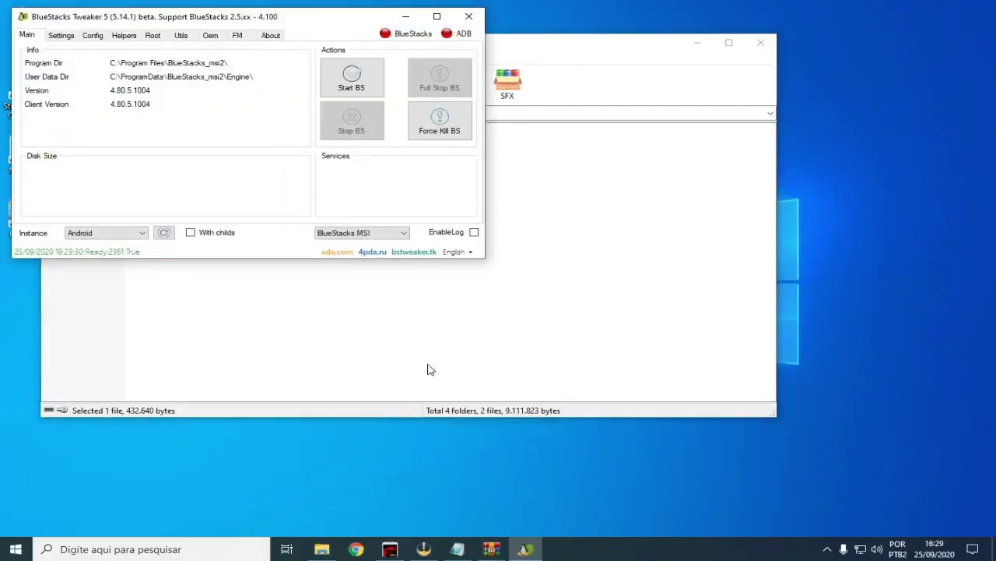
Step: Minimize the archive window and move the BlueStacks Tweaker window below the desktop's APK and archive files
left_click(691, 52)
left_click(691, 52)
left_click_drag(355, 16, 576, 229)
mouse_move(403, 228)
left_mouse_down()
mouse_move(467, 121)
mouse_move(450, 175)
mouse_move(372, 209)
mouse_move(324, 118)
mouse_move(428, 169)
mouse_move(417, 239)
left_mouse_up()
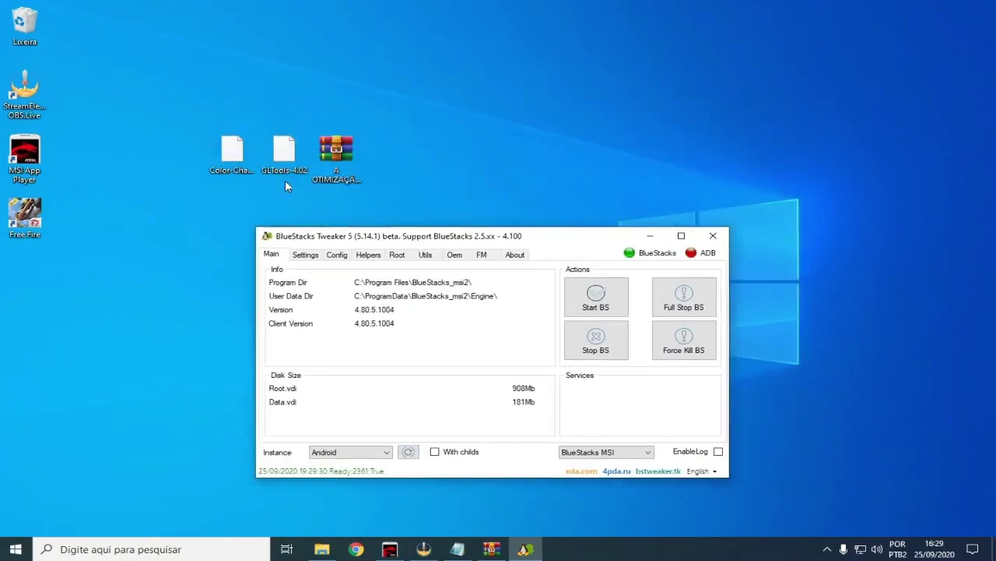
left_click_drag(336, 109, 366, 109)
left_click_drag(287, 99, 281, 216)
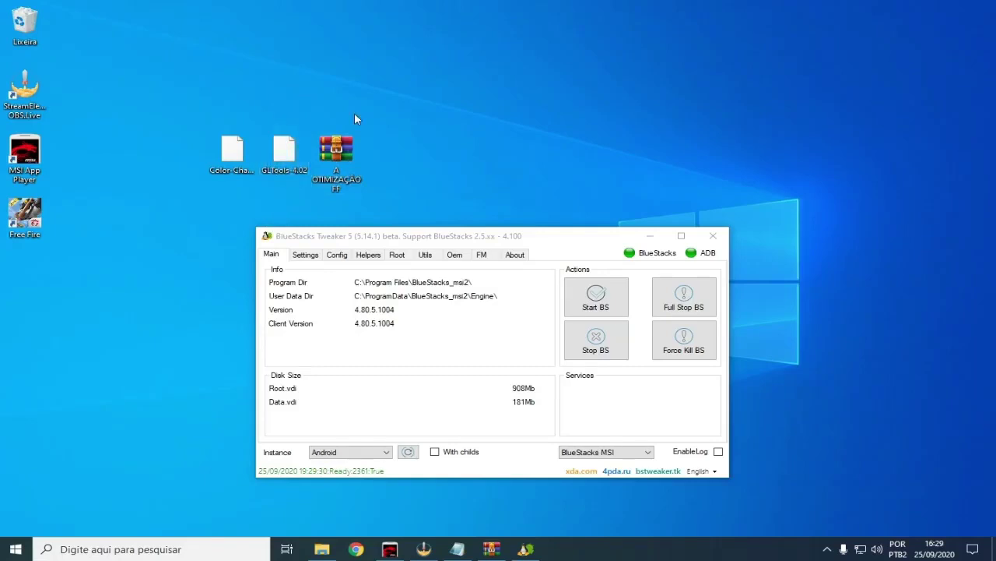
left_click_drag(202, 87, 237, 235)
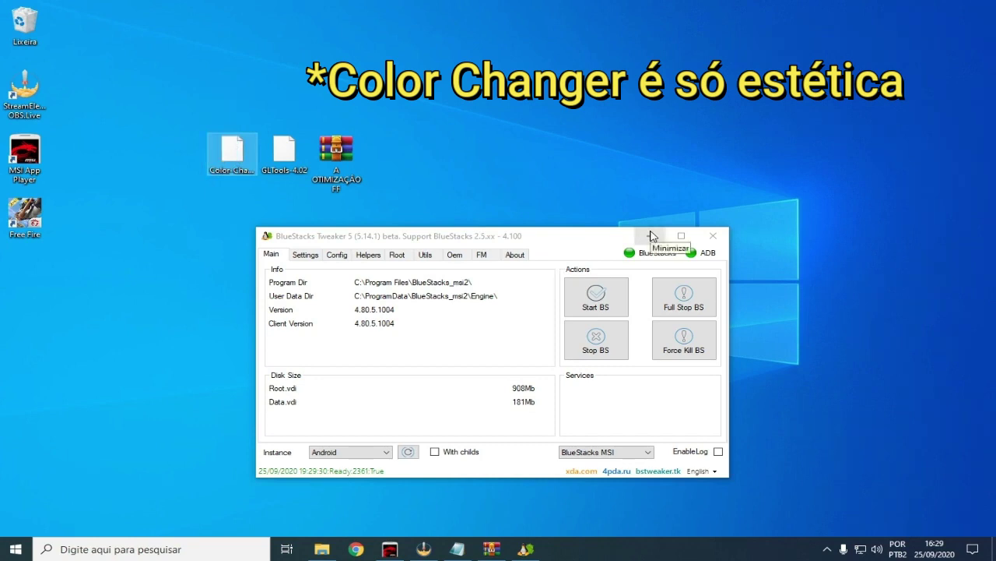
left_click(557, 183)
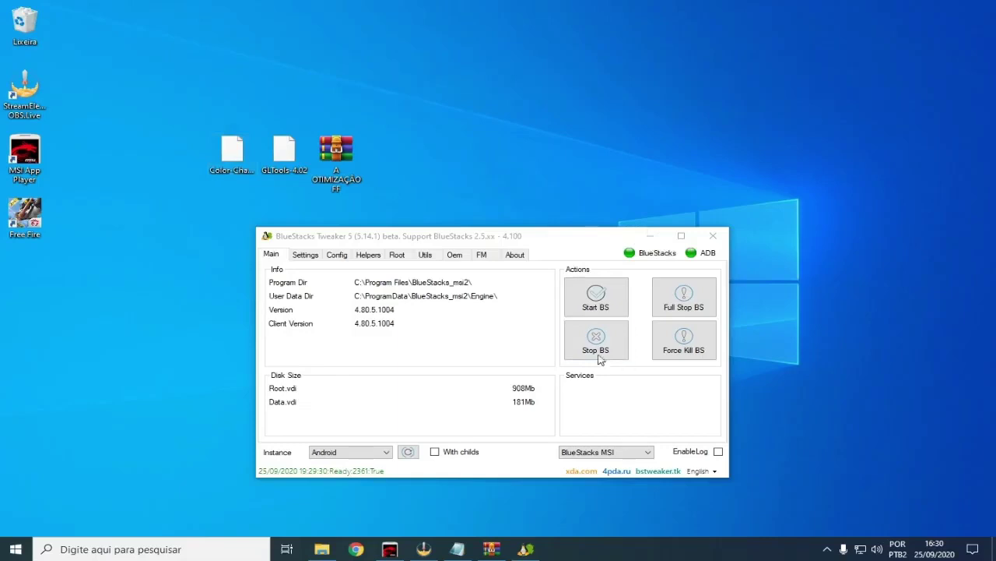
Step: Close the archive window and force-kill the running MSI App Player with BlueStacks Tweaker
left_click(390, 549)
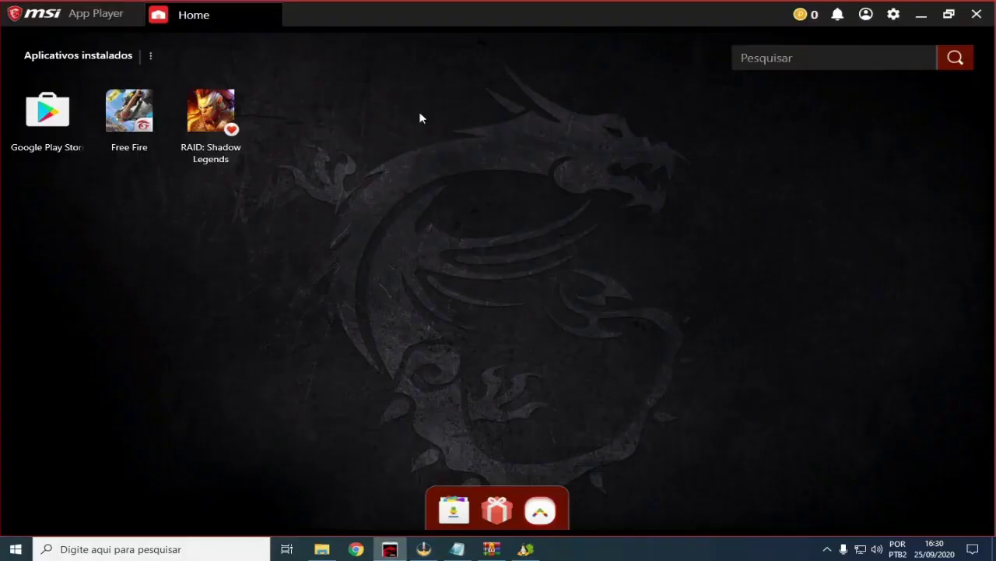
left_click(491, 549)
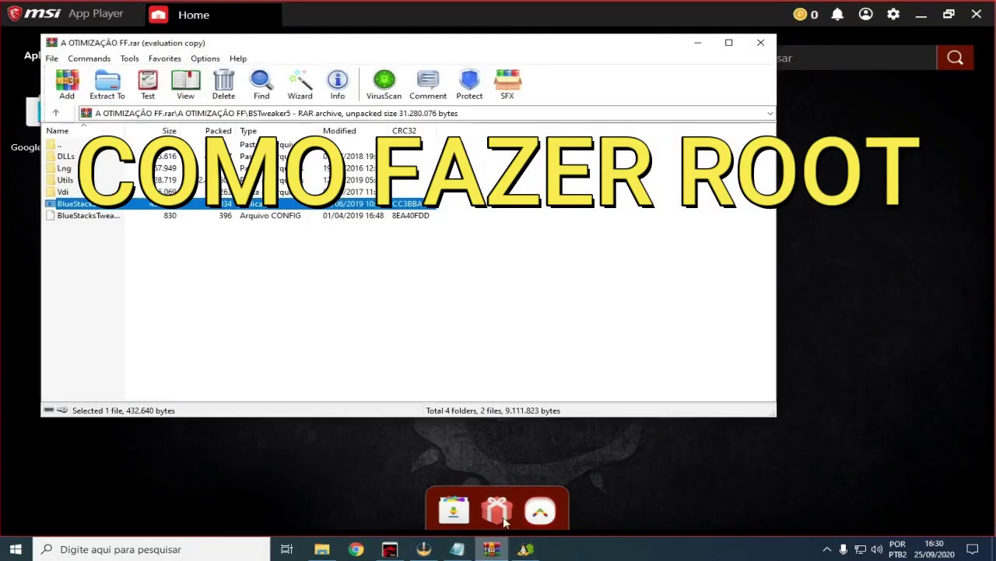
left_click(761, 42)
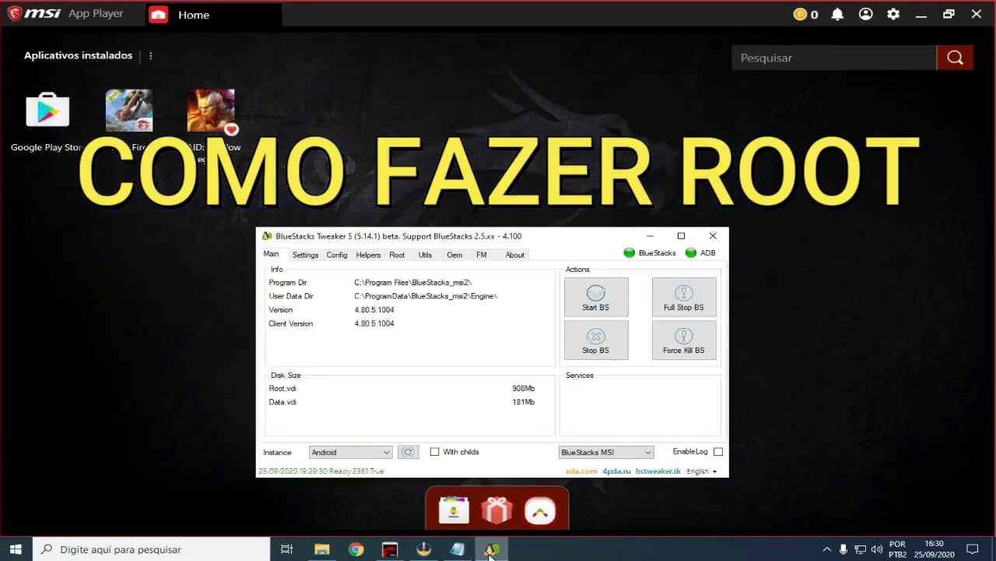
left_click(684, 350)
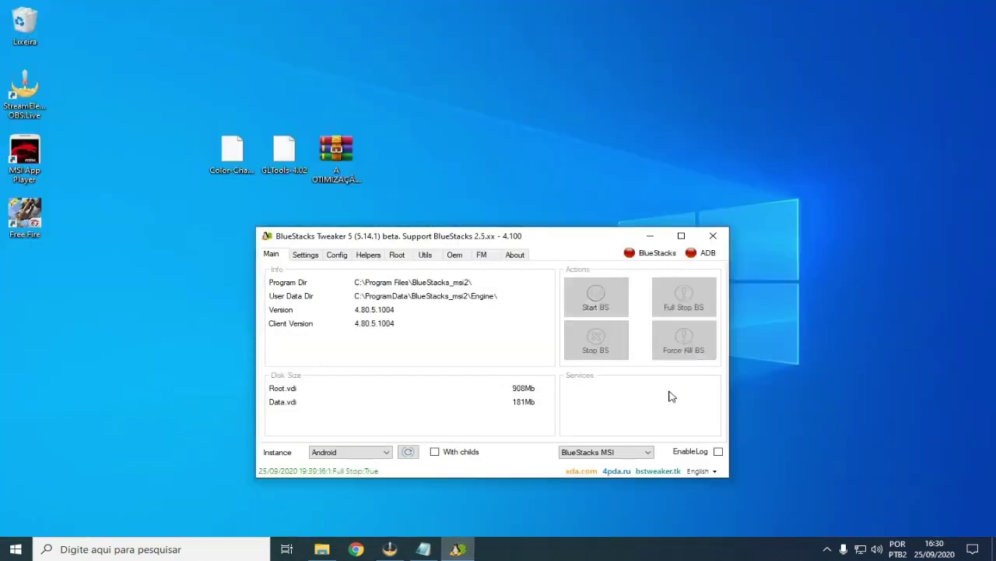
left_click_drag(550, 242, 612, 159)
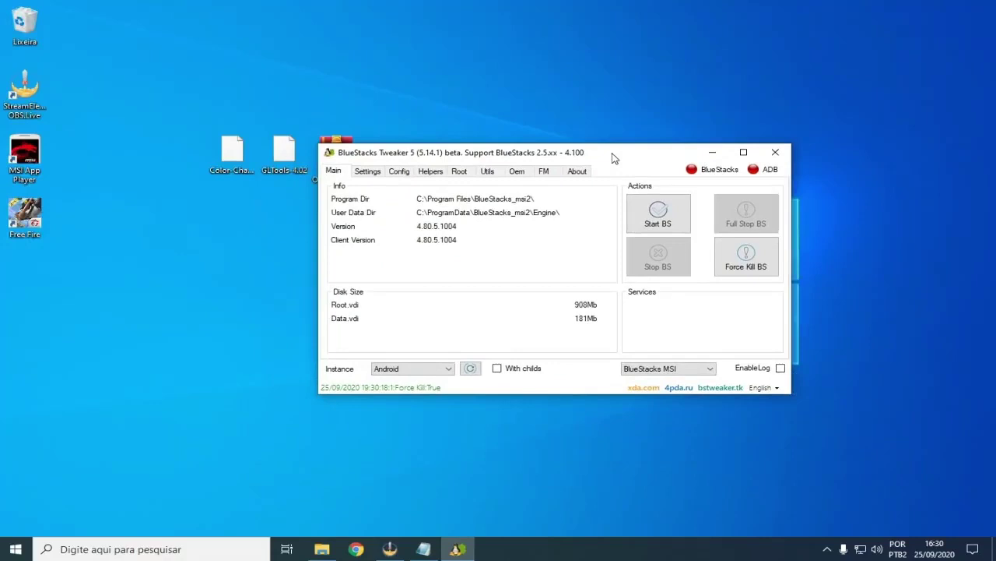
Step: Unlock the Android instance for root in BlueStacks Tweaker and enlarge the Tweaker window
left_click(460, 172)
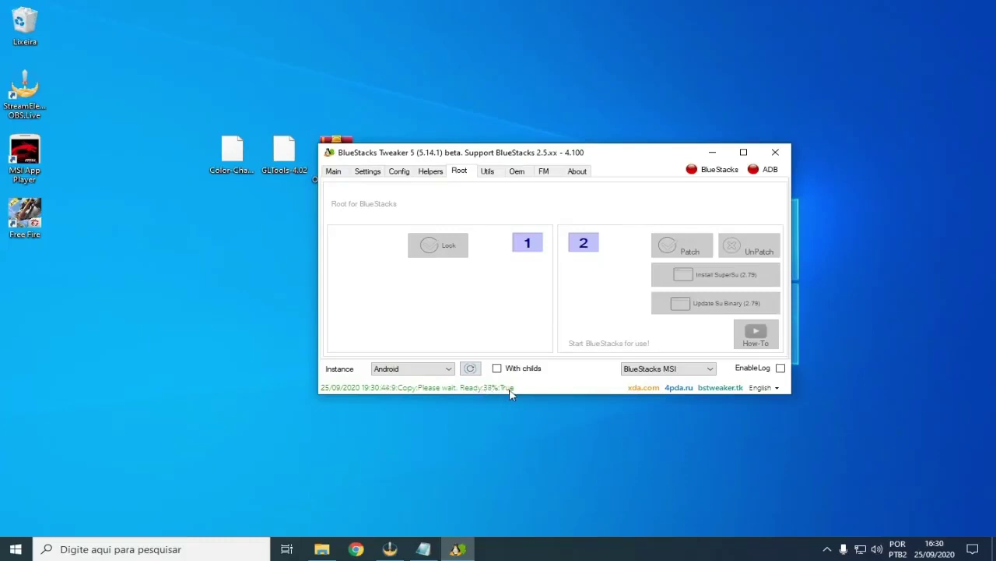
left_click_drag(517, 398, 512, 431)
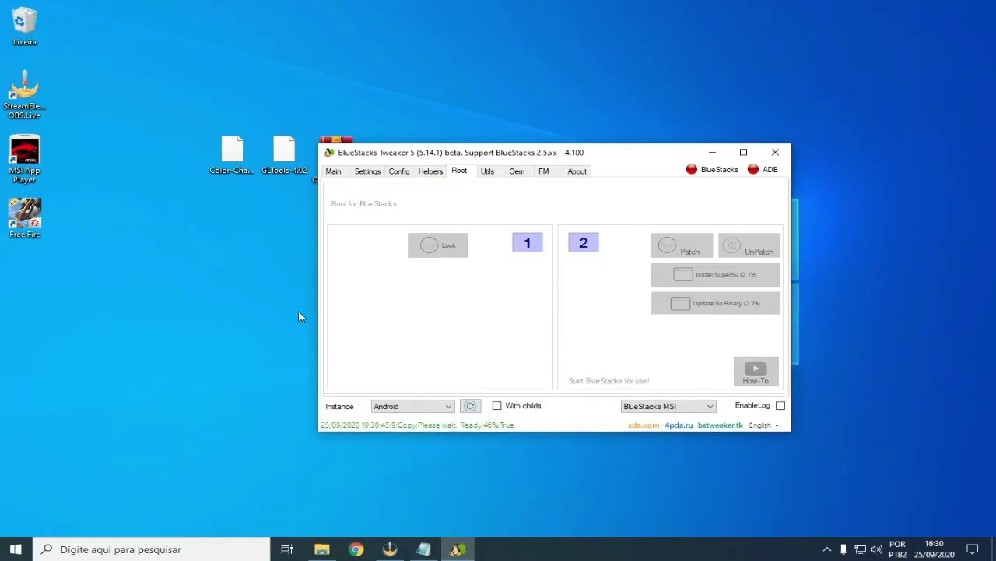
left_click_drag(316, 143, 194, 59)
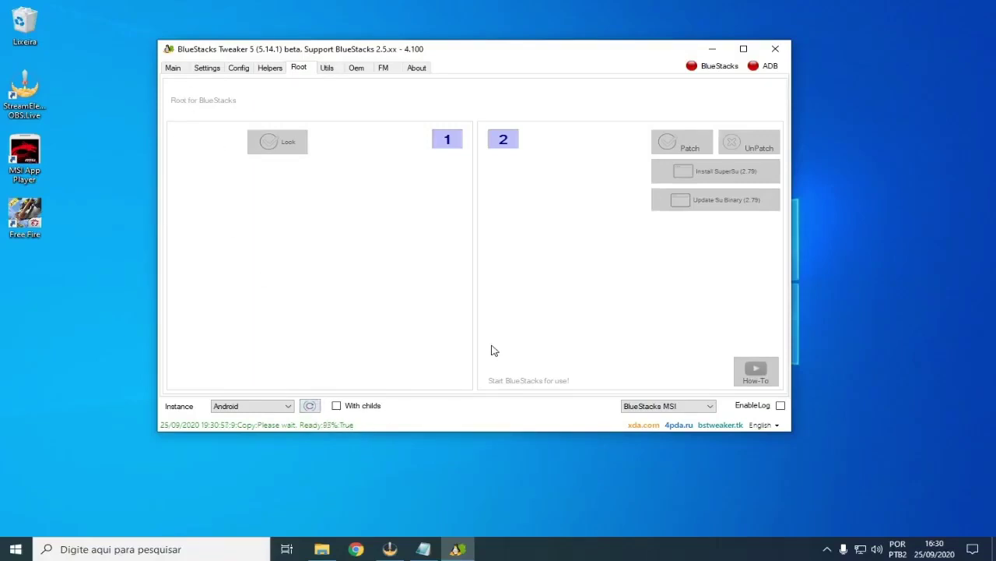
left_click_drag(450, 42, 476, 57)
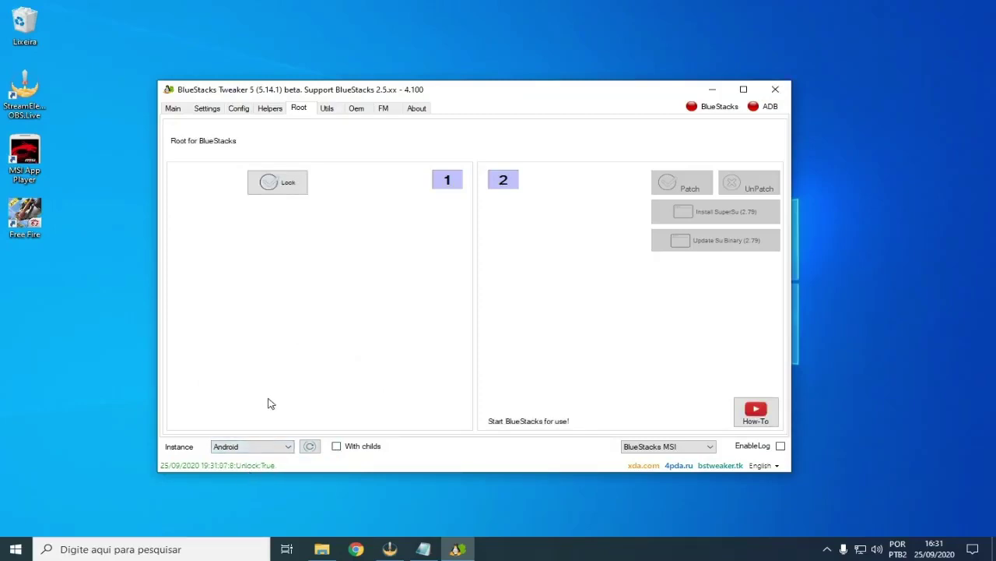
Step: Start MSI App Player from BlueStacks Tweaker
left_click(174, 108)
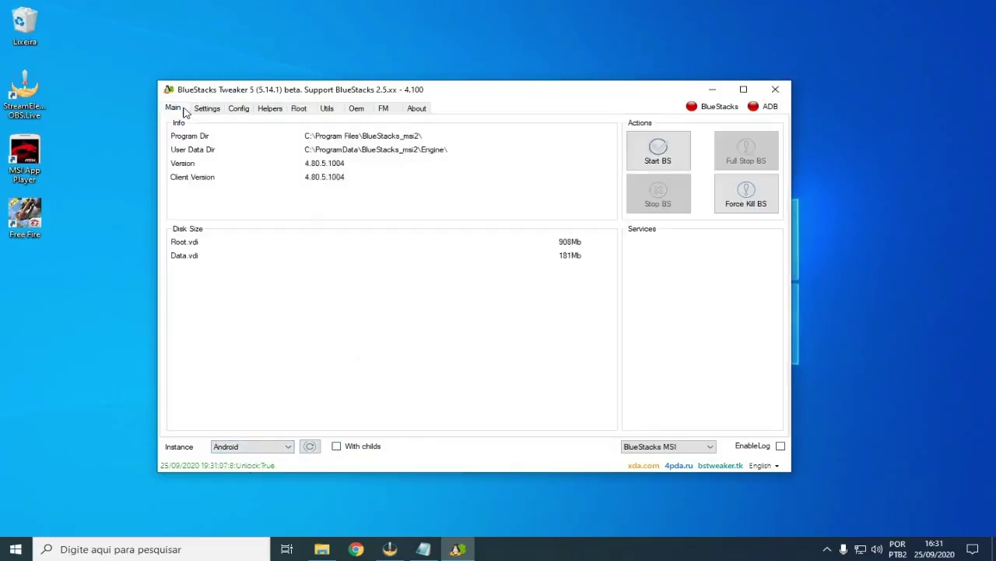
left_click(663, 159)
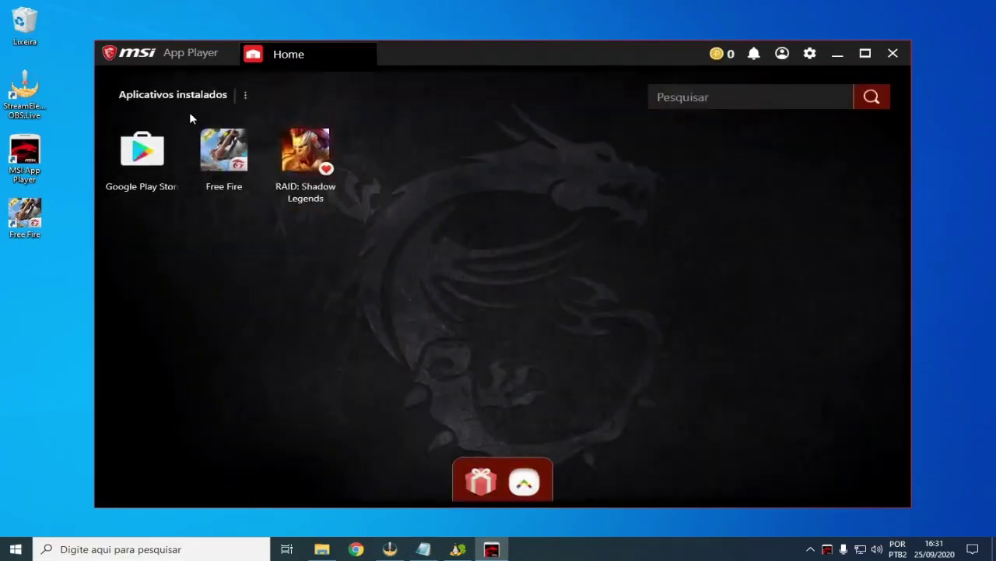
left_click(246, 95)
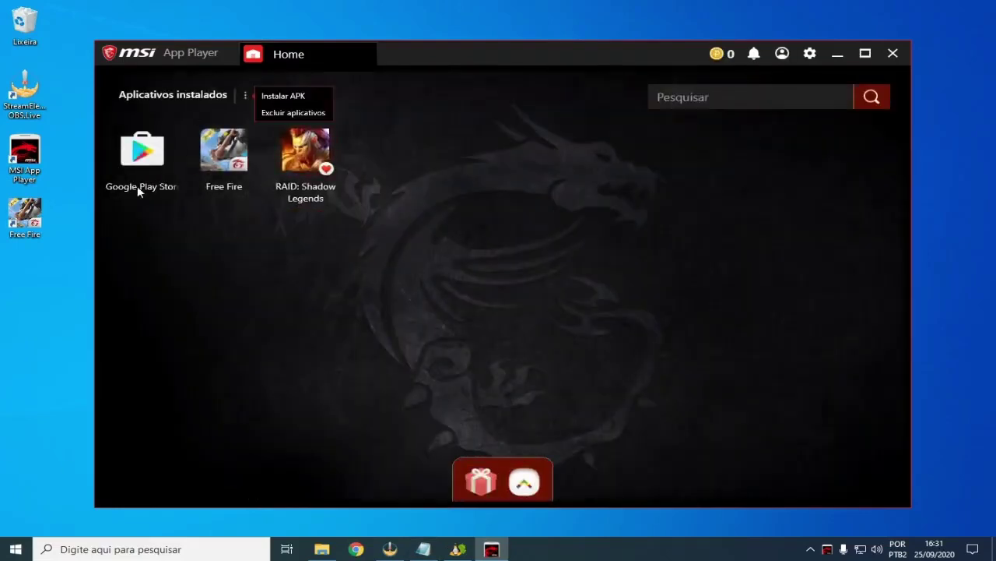
left_click(439, 229)
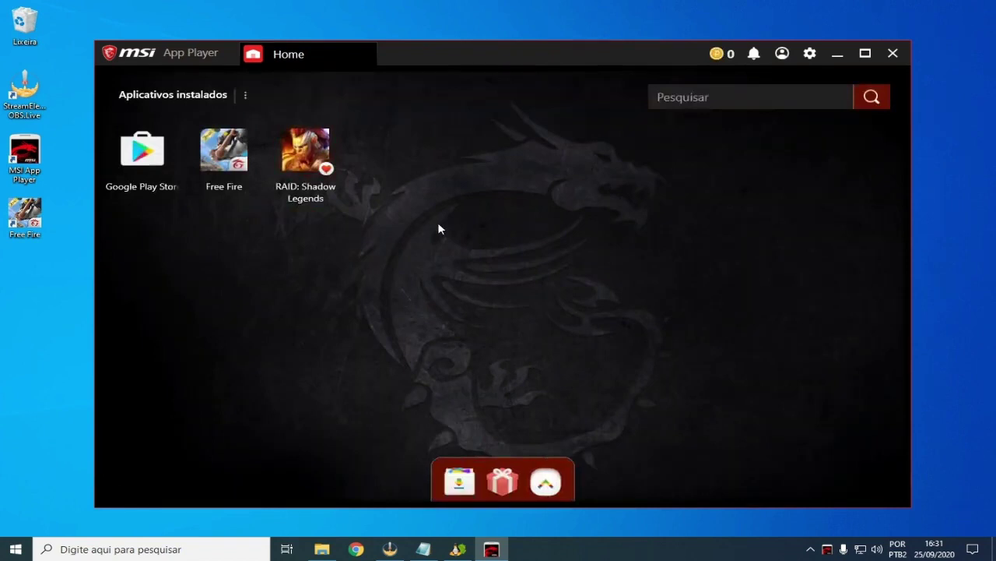
Step: Patch the running emulator for root in BlueStacks Tweaker and install SuperSU 2.79
left_click(459, 550)
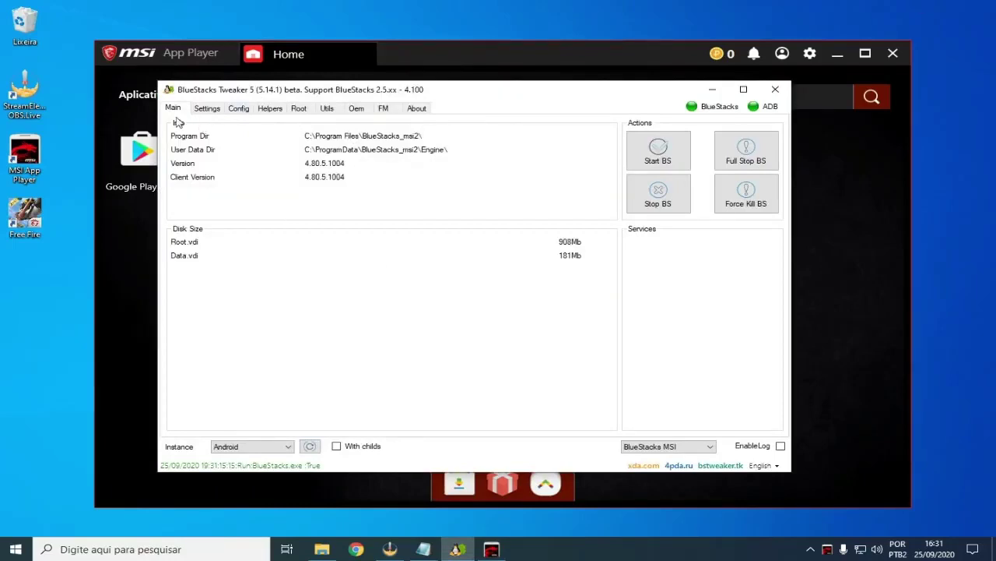
left_click(305, 110)
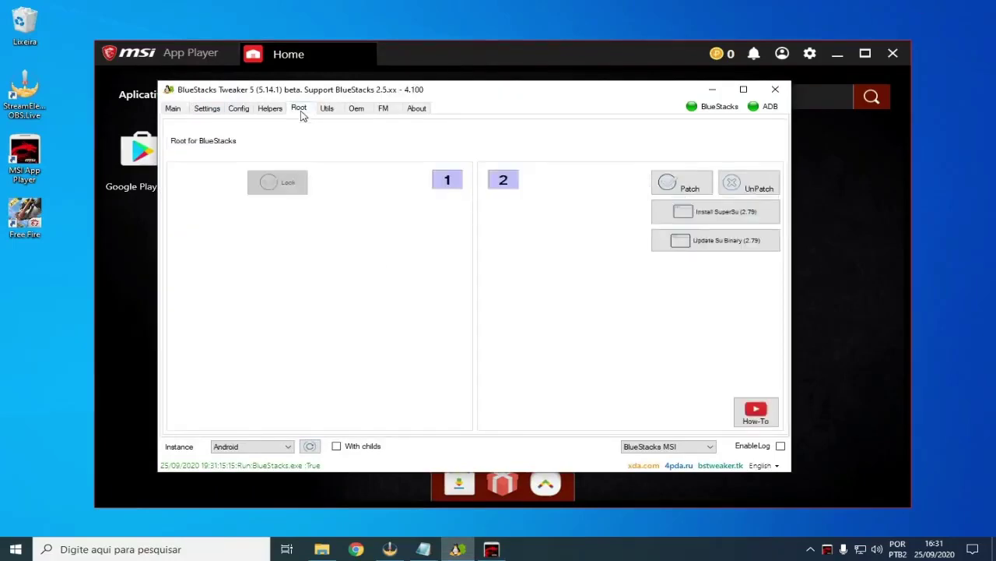
left_click(683, 189)
left_click(717, 215)
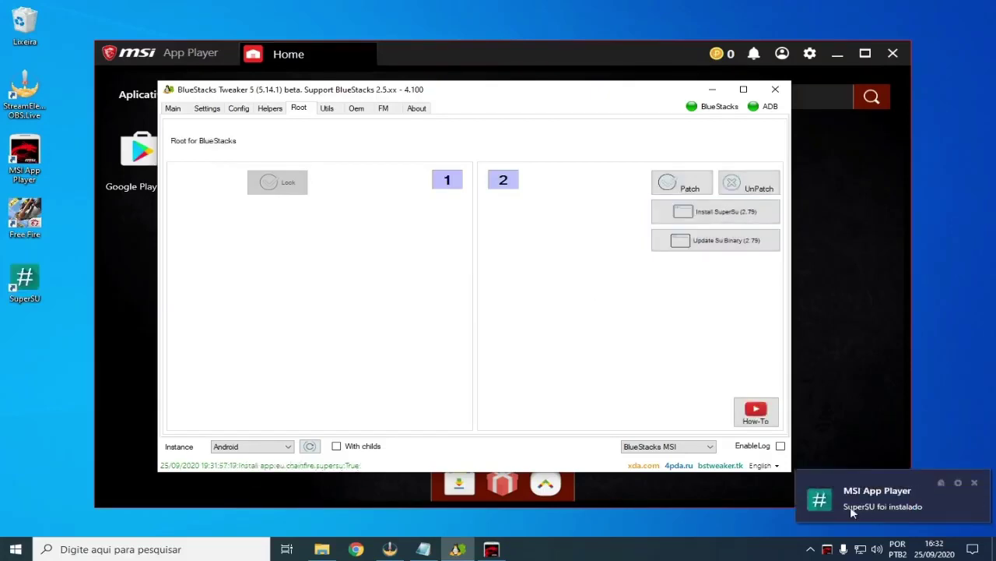
Step: Minimize BlueStacks Tweaker and open the SuperSU app in MSI App Player
mouse_move(25, 279)
left_mouse_down()
mouse_move(25, 404)
mouse_move(32, 280)
left_mouse_up()
left_click(269, 256)
left_click(712, 89)
left_click(309, 156)
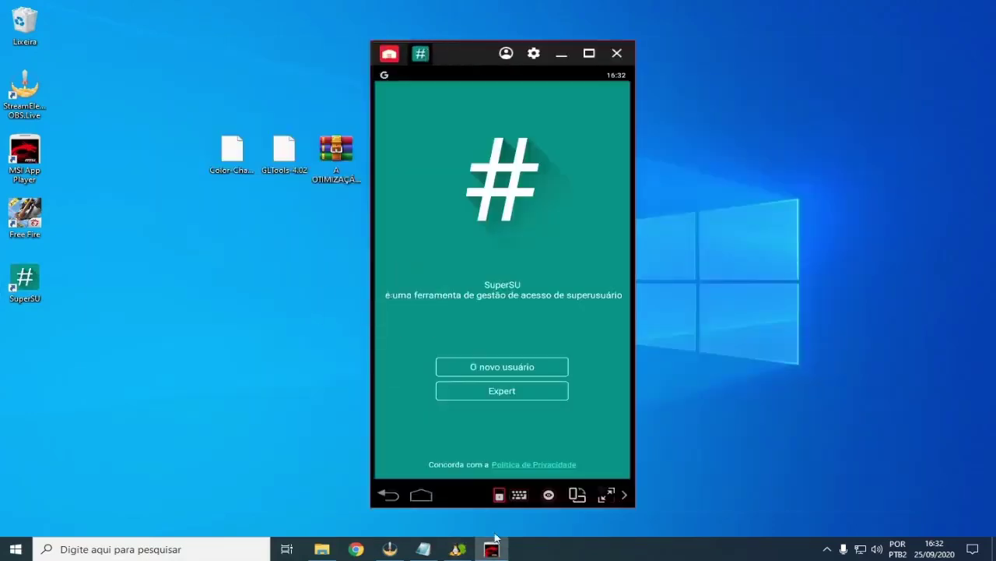
Step: Enter SuperSU as Expert, update the SU binary using the Normal method, and leave the app for the emulator's home screen
left_click(500, 397)
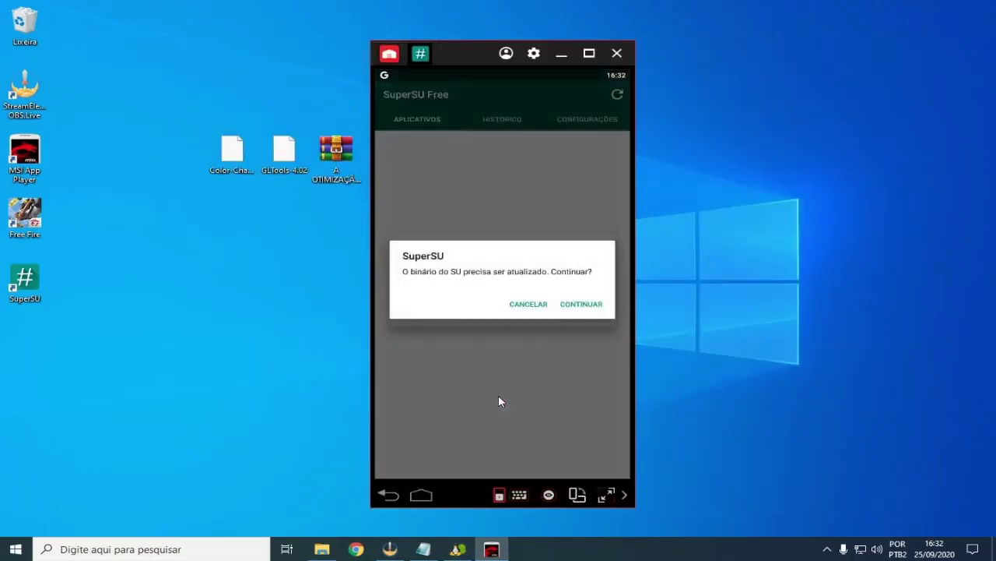
left_click(580, 304)
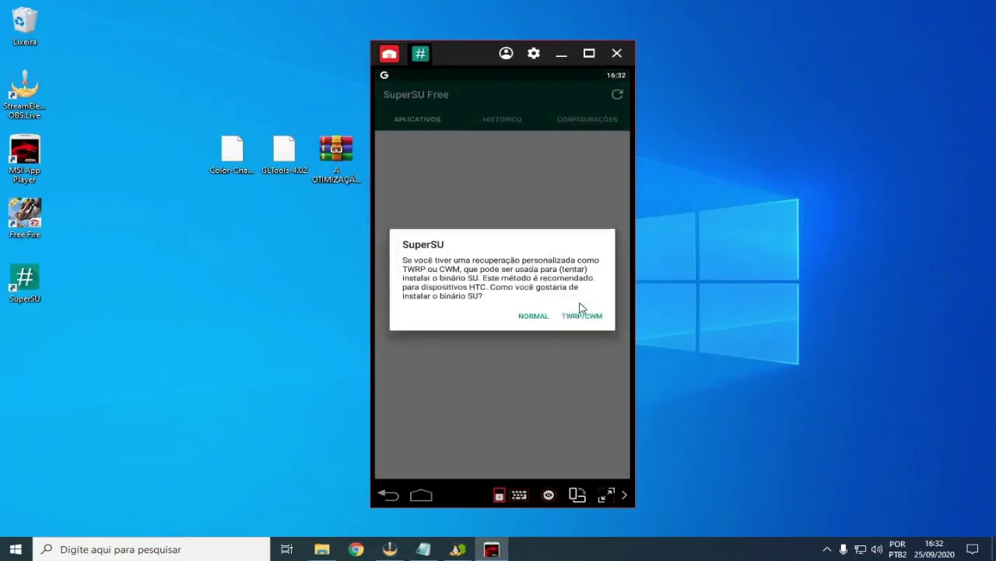
left_click(534, 316)
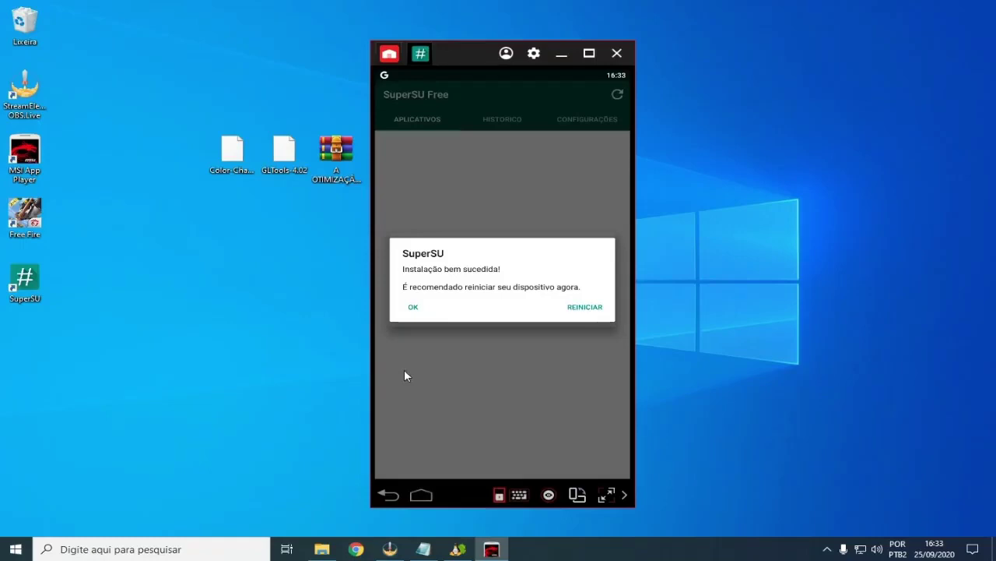
left_click(432, 49)
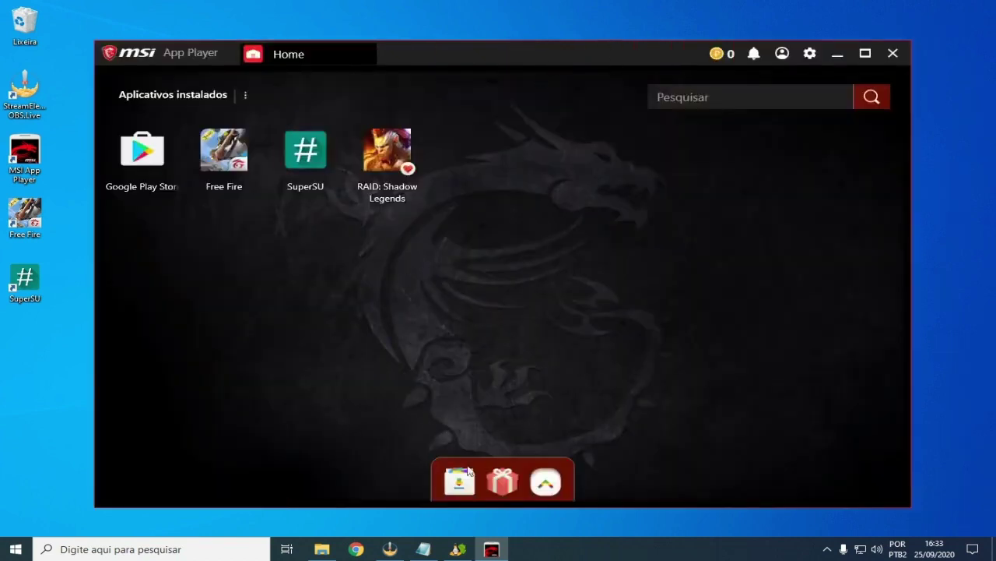
Step: Force-kill MSI App Player with BlueStacks Tweaker, start it again, and return to the Tweaker window
left_click(458, 549)
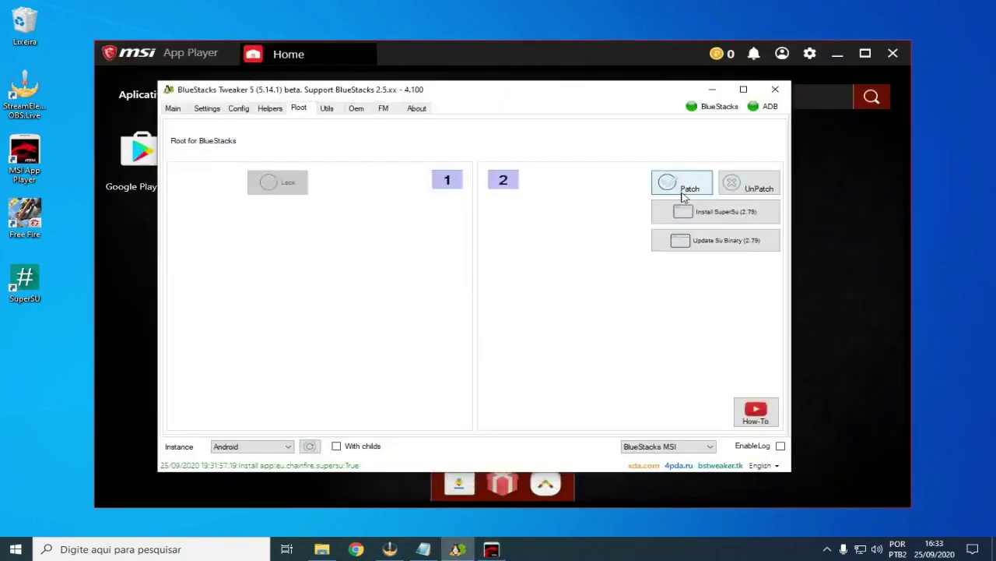
left_click(173, 108)
left_click(747, 200)
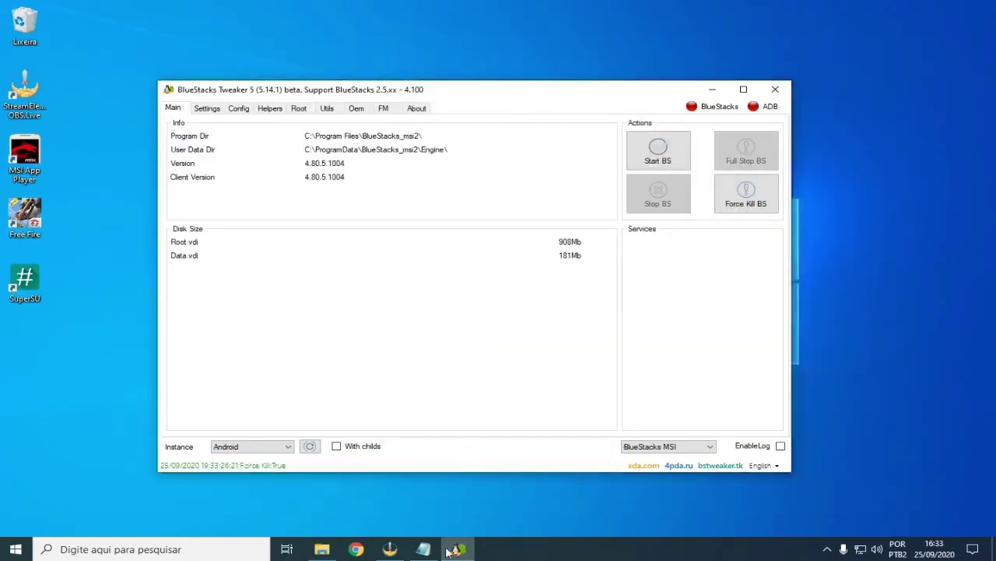
left_click(660, 161)
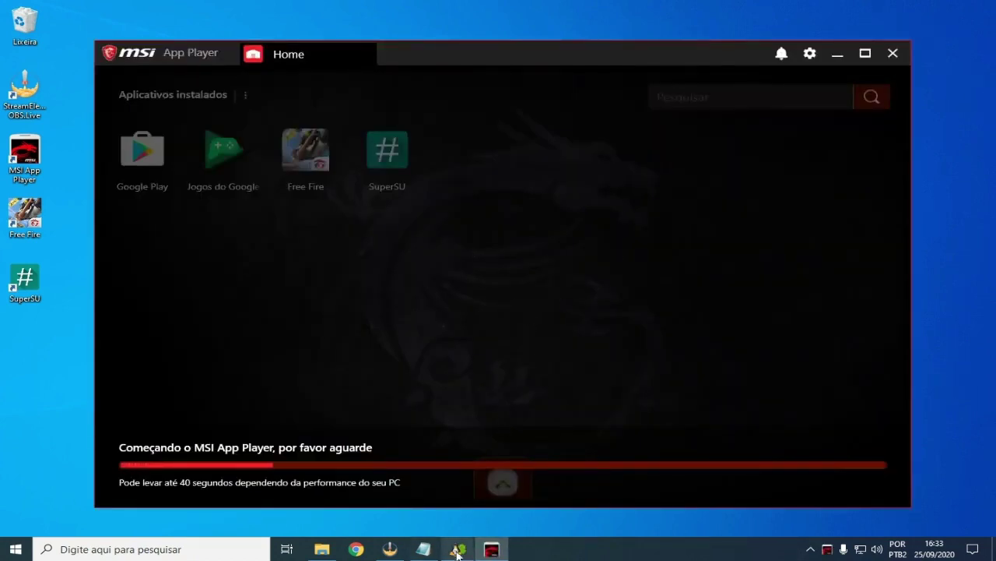
mouse_move(457, 552)
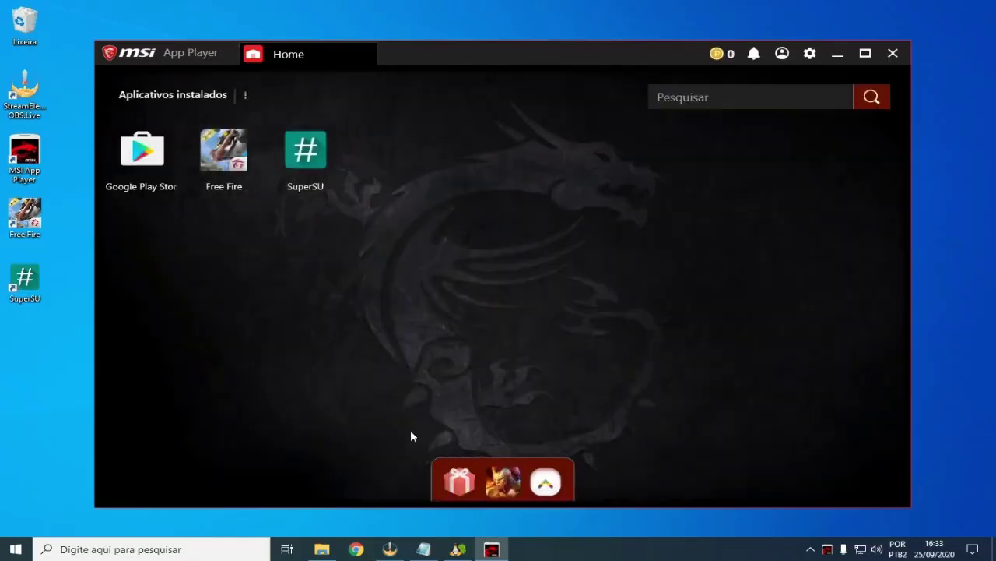
left_click(459, 549)
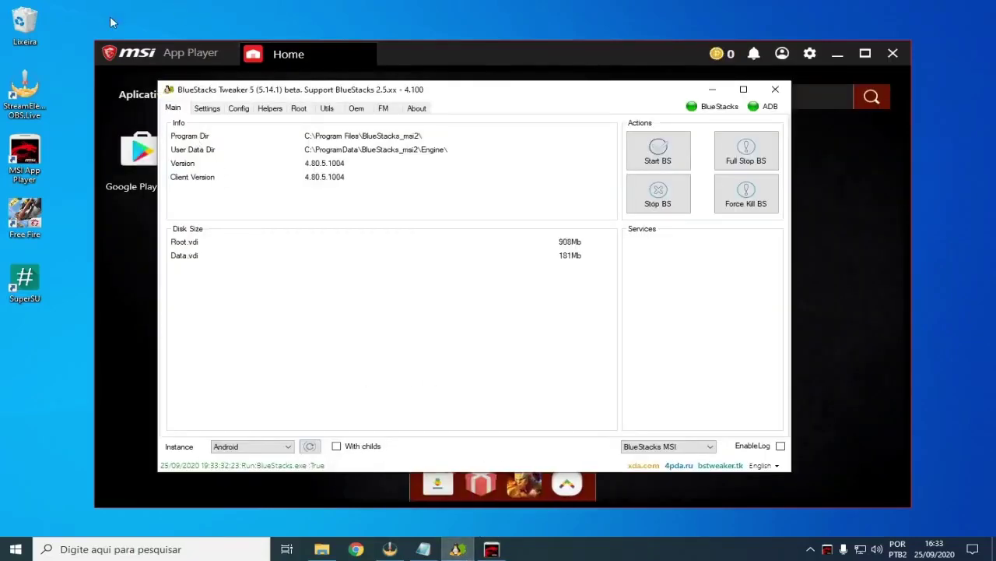
Step: Apply the Asus ROG Phone profile with country Brazil and operator Claro BR in BlueStacks Tweaker, and minimize its window
left_click(238, 109)
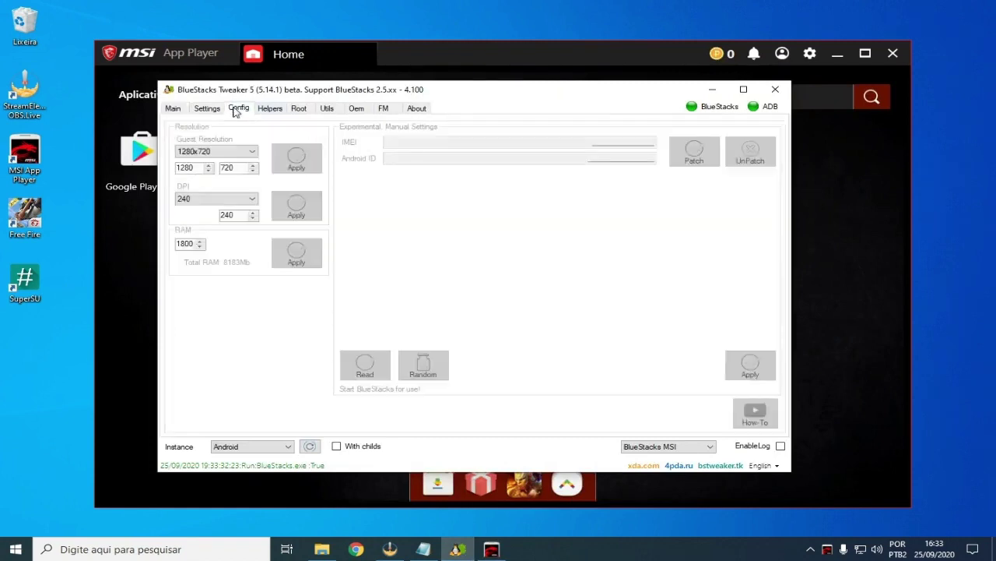
left_click(207, 109)
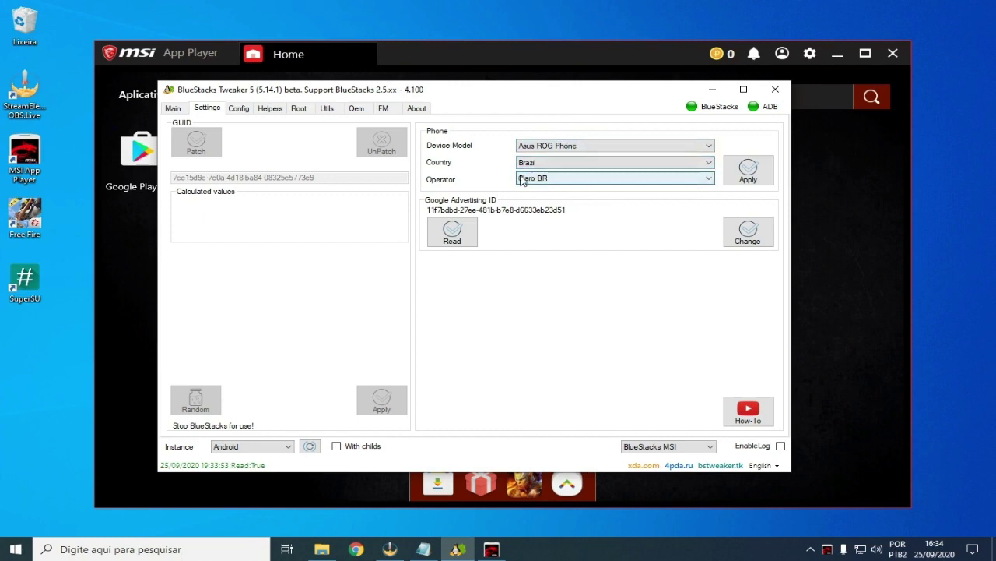
left_click(747, 178)
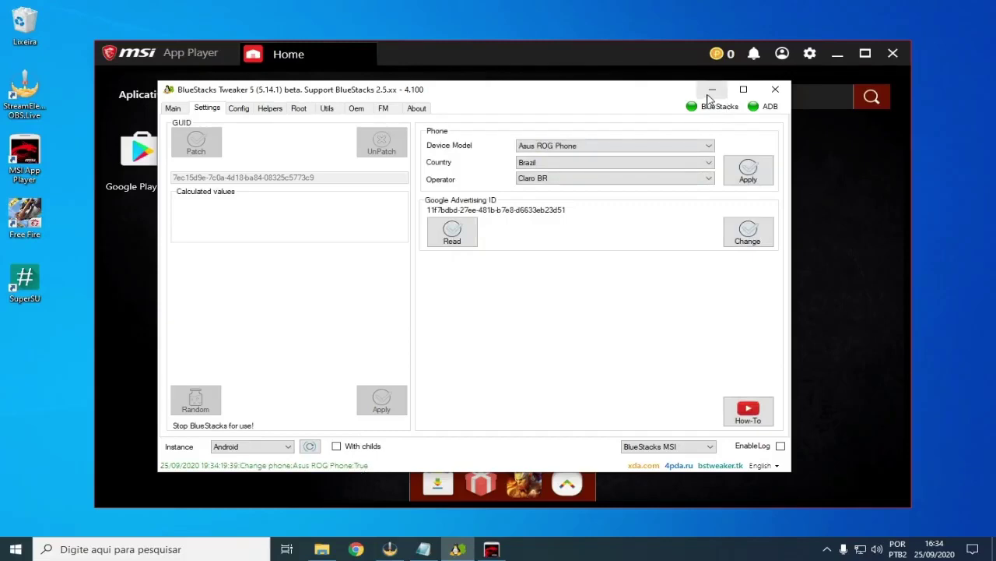
left_click(710, 92)
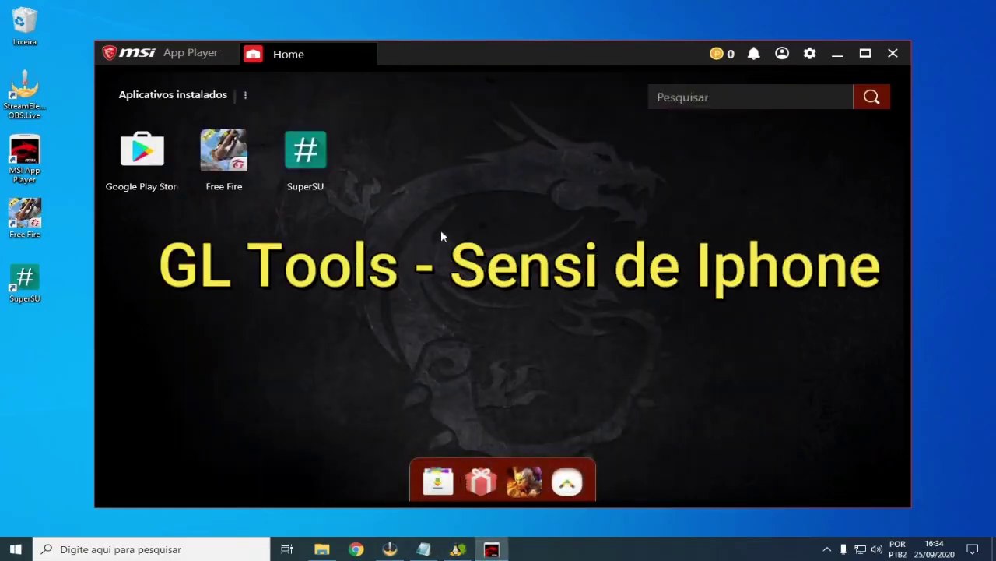
Step: Minimize MSI App Player and move the GLTools-4.02 file on the desktop away from the Color Changer file
left_click(243, 94)
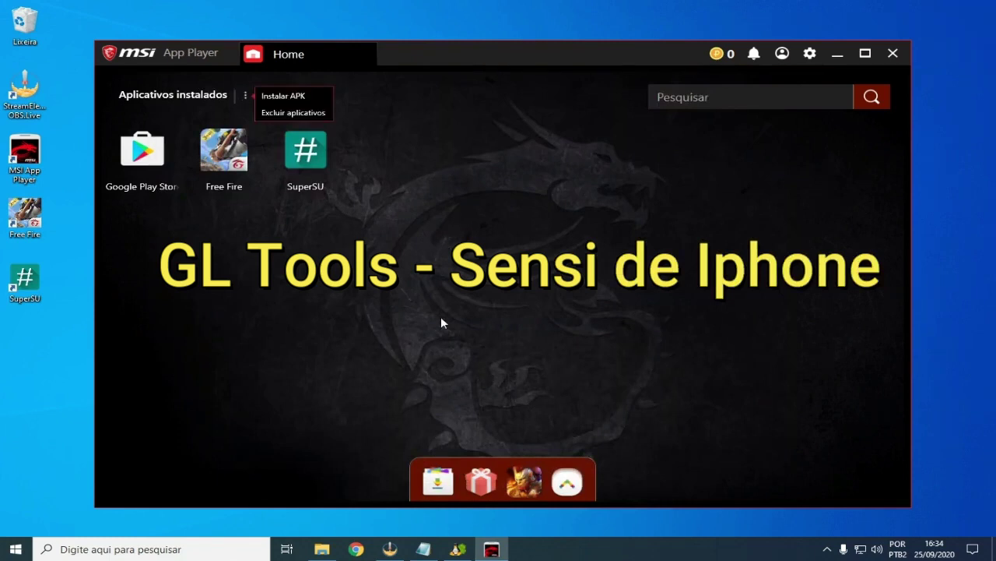
left_click(435, 293)
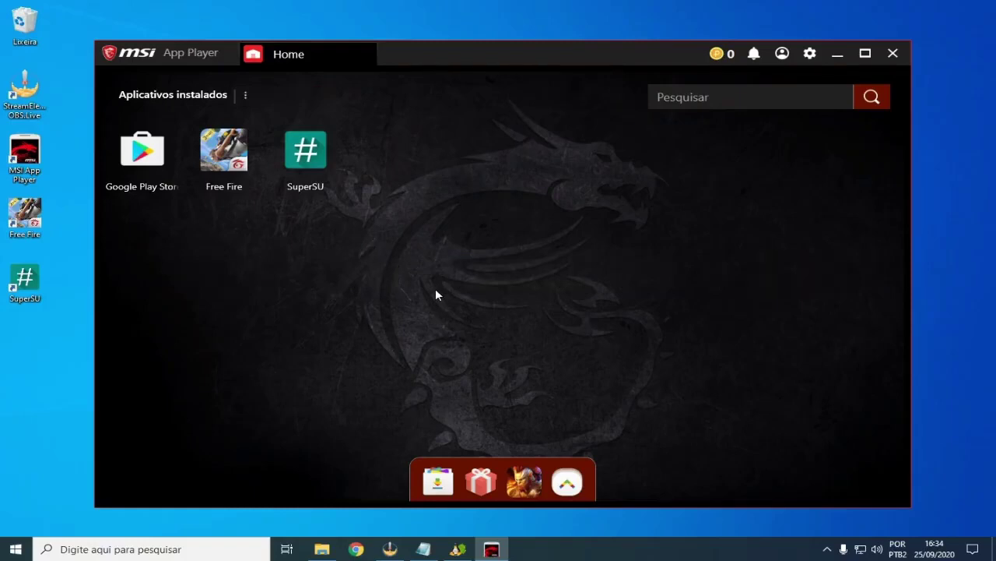
left_click(838, 53)
left_click_drag(280, 161, 305, 232)
left_click(145, 233)
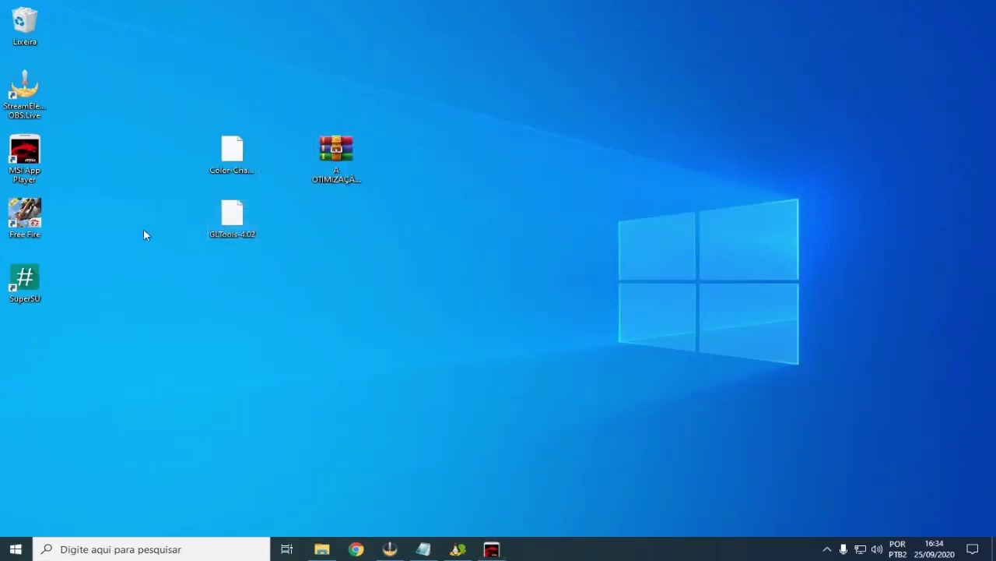
left_click_drag(212, 218, 293, 278)
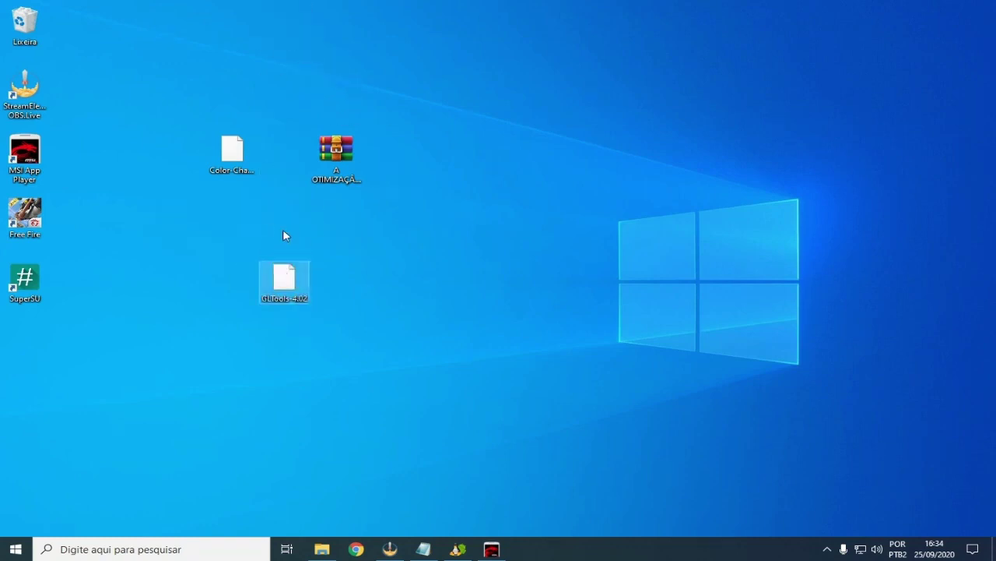
left_click(230, 293)
left_click_drag(229, 242, 330, 335)
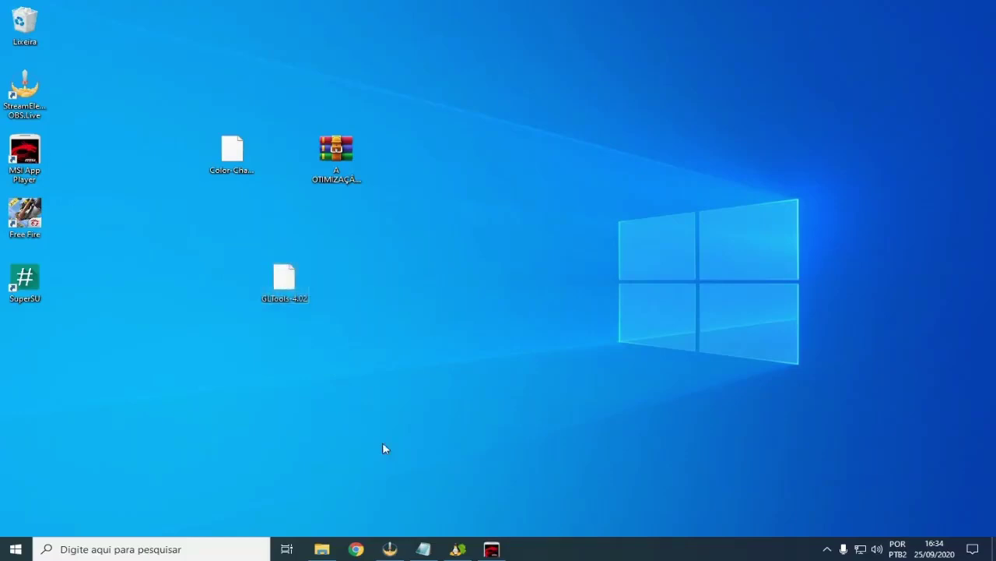
Step: Restore MSI App Player and install the GLTools-4.02 APK from the desktop folder (Área de Trabalho)
left_click(491, 548)
left_click(246, 96)
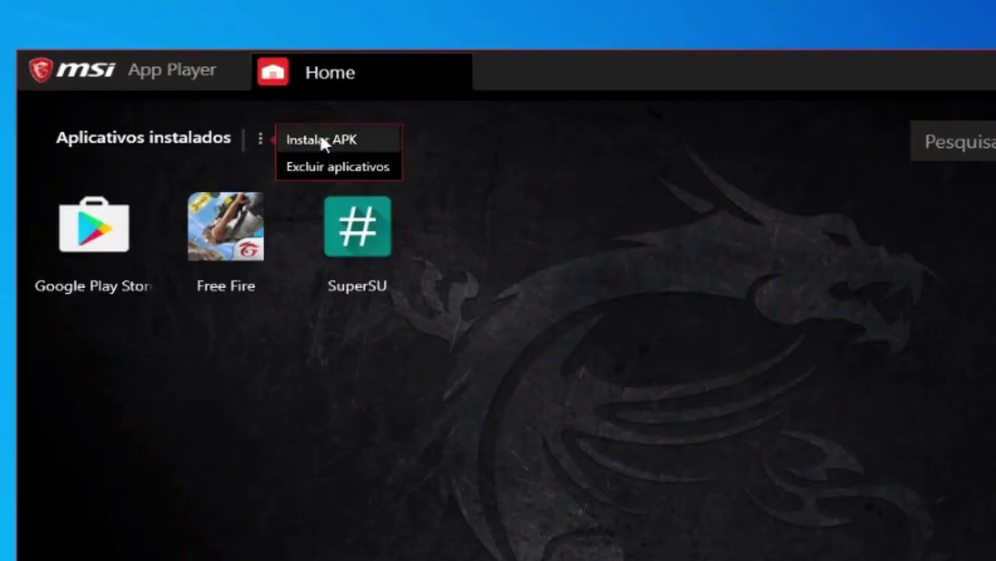
left_click(281, 96)
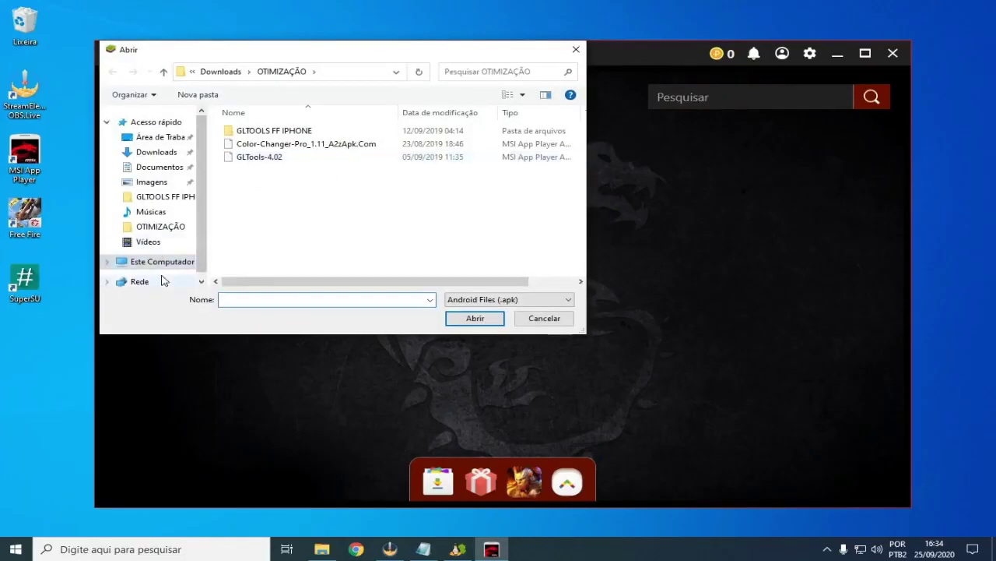
left_click(155, 151)
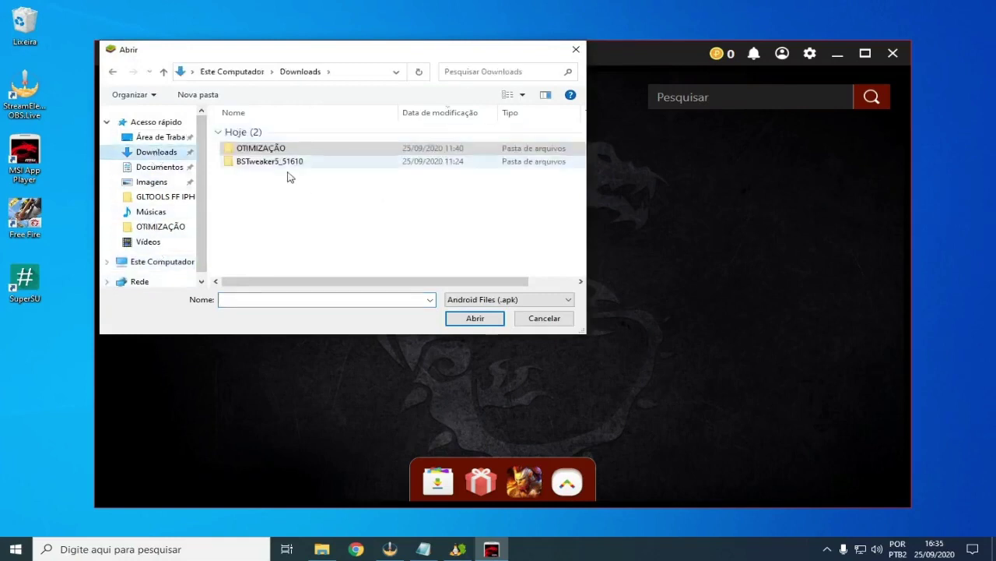
key("alt+Up")
left_click(174, 140)
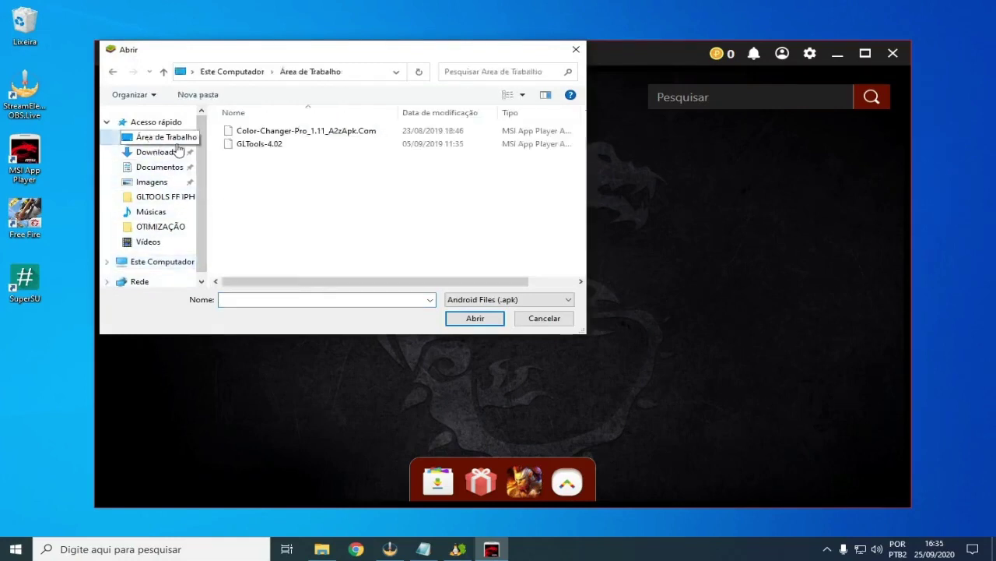
left_click(262, 148)
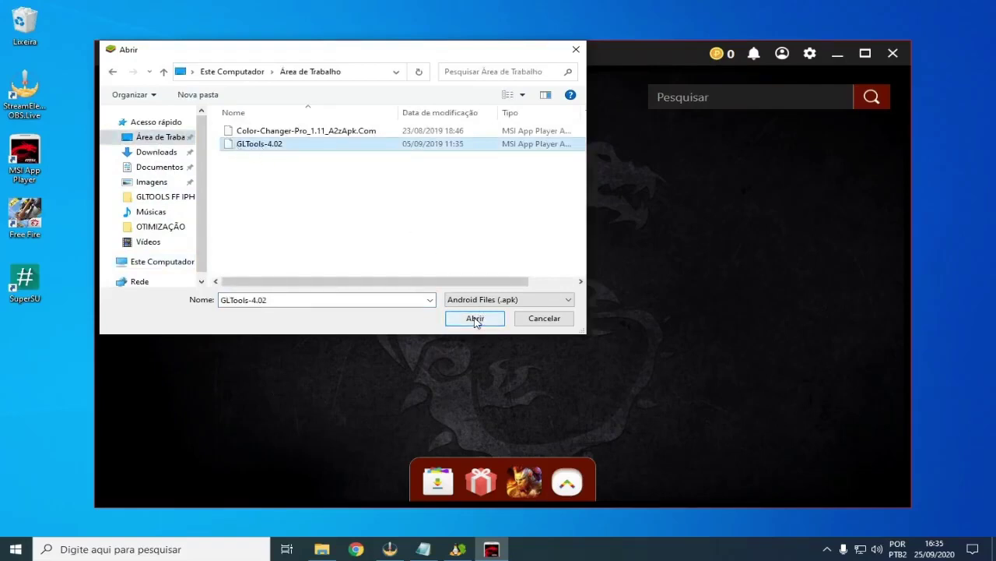
left_click(474, 319)
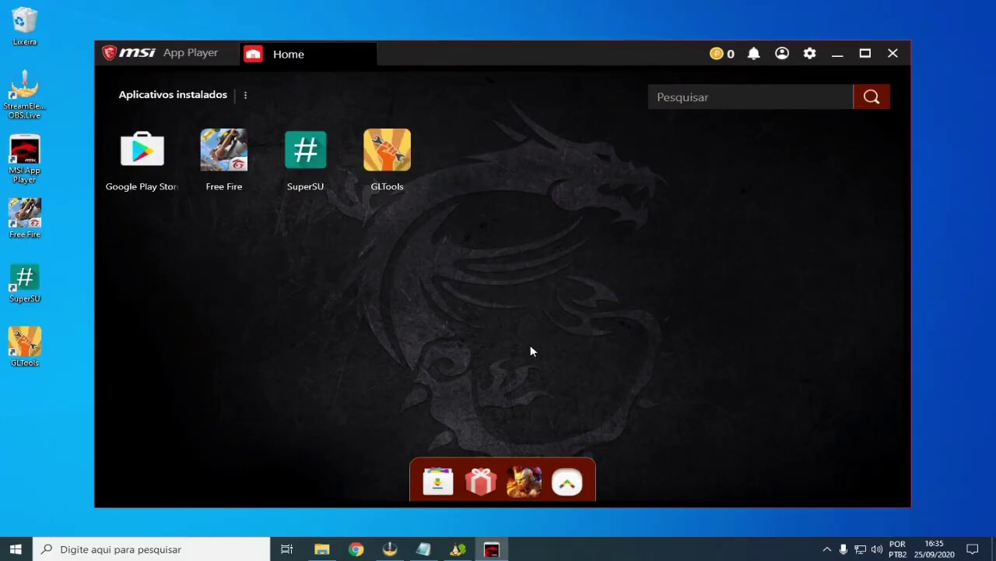
Step: Open GLTools, allow it access to the device's files, and accept the copyright and proprietary-linking conditions
left_click(390, 168)
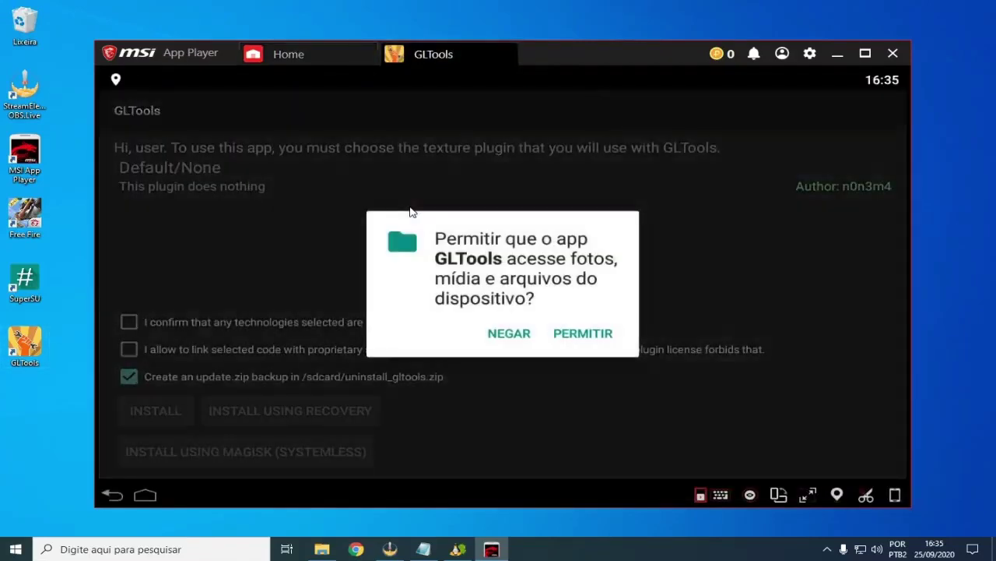
left_click(583, 333)
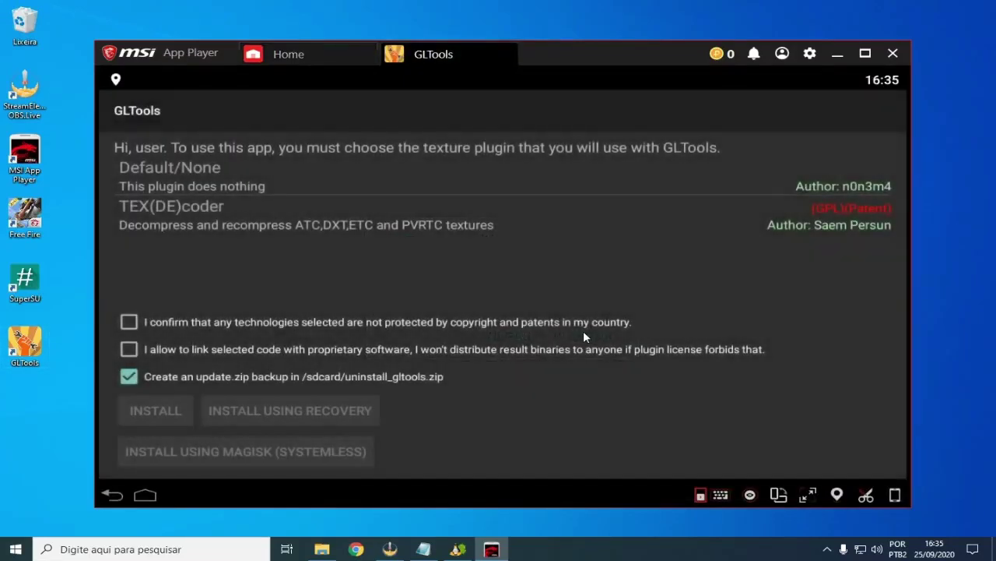
left_click(129, 349)
left_click(129, 322)
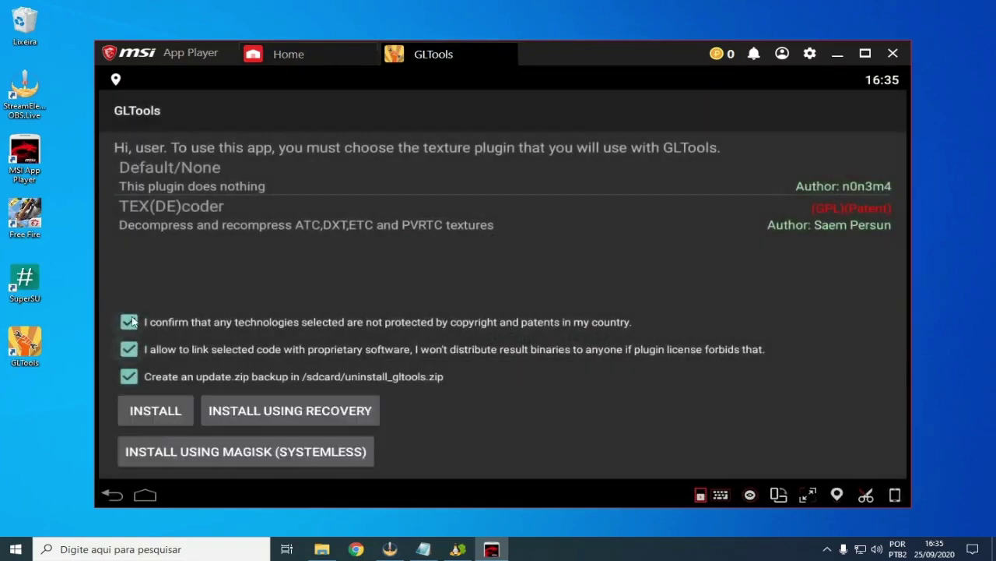
Step: Run the standard GLTools installation with superuser access allowed, and close the SuperSU app
left_click(157, 411)
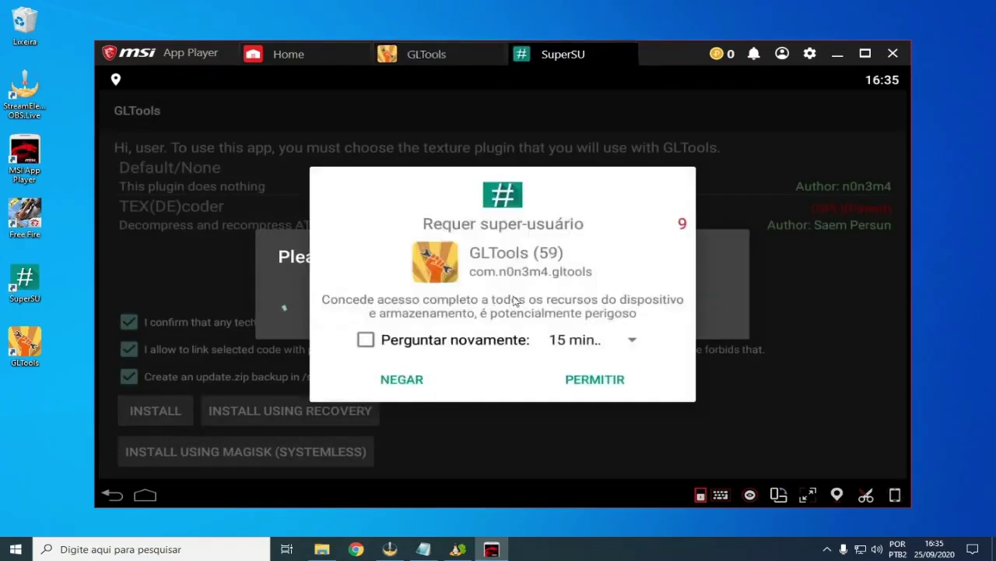
left_click(601, 388)
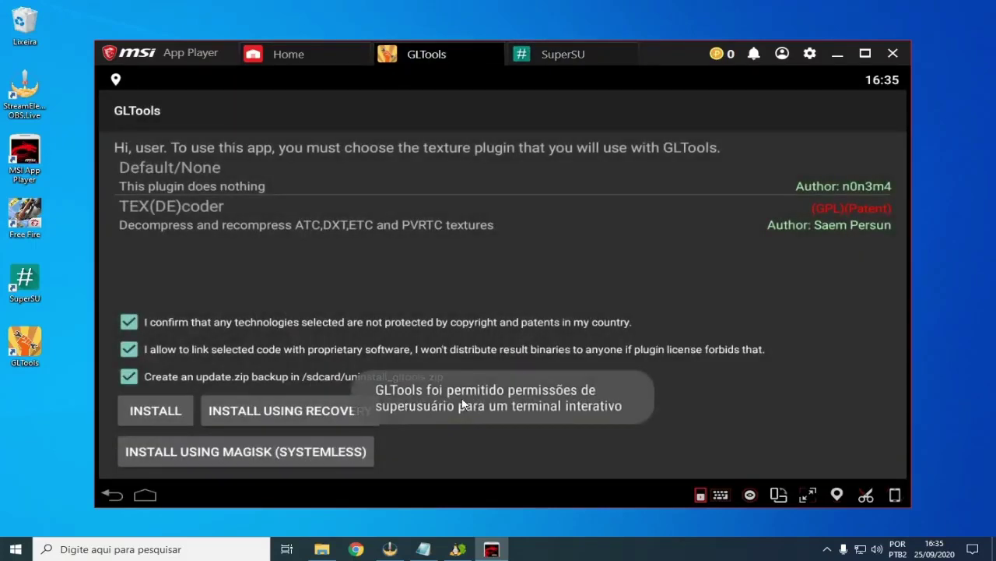
left_click(380, 410)
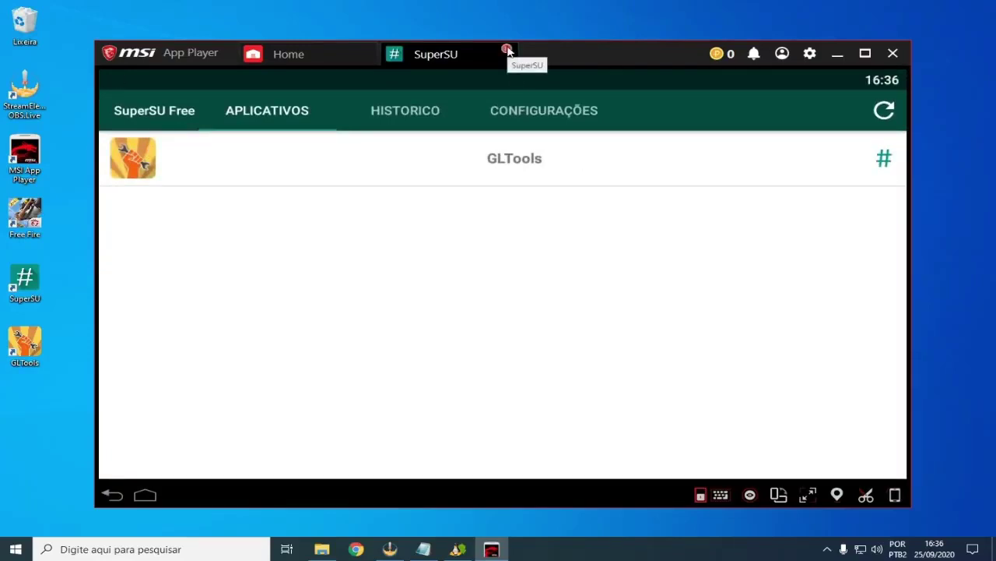
left_click(507, 50)
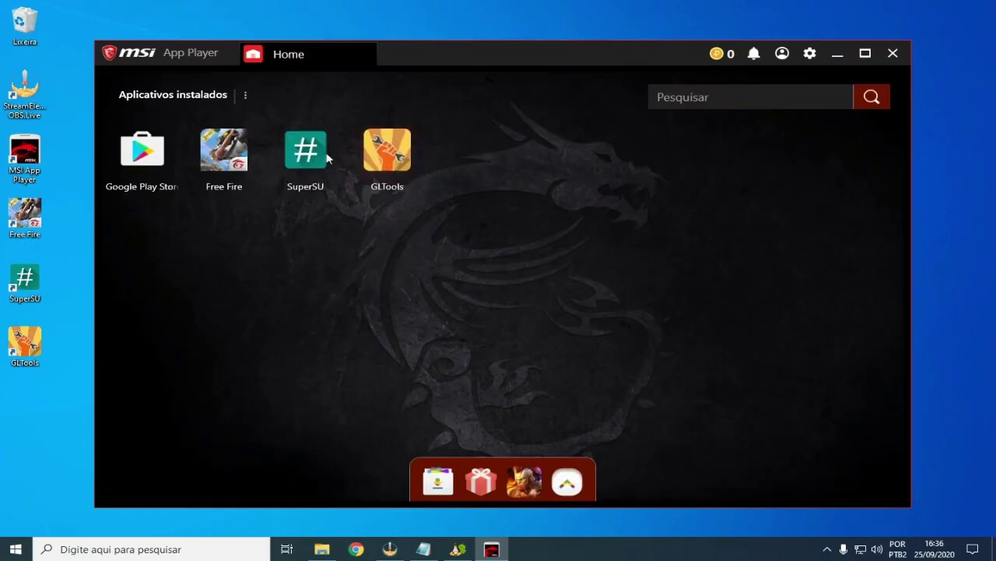
Step: Reopen GLTools and open the configuration page for Free Fire from its app list
left_click(389, 162)
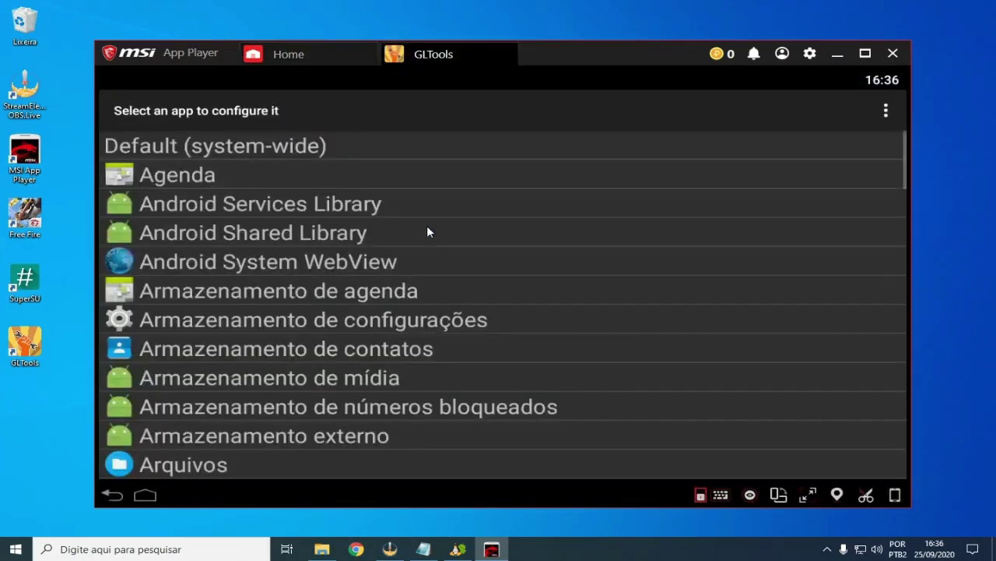
left_click_drag(380, 443, 369, 229)
scroll(322, 369, "down", 10)
scroll(400, 413, "down", 3)
scroll(174, 374, "up", 8)
left_click_drag(174, 374, 146, 302)
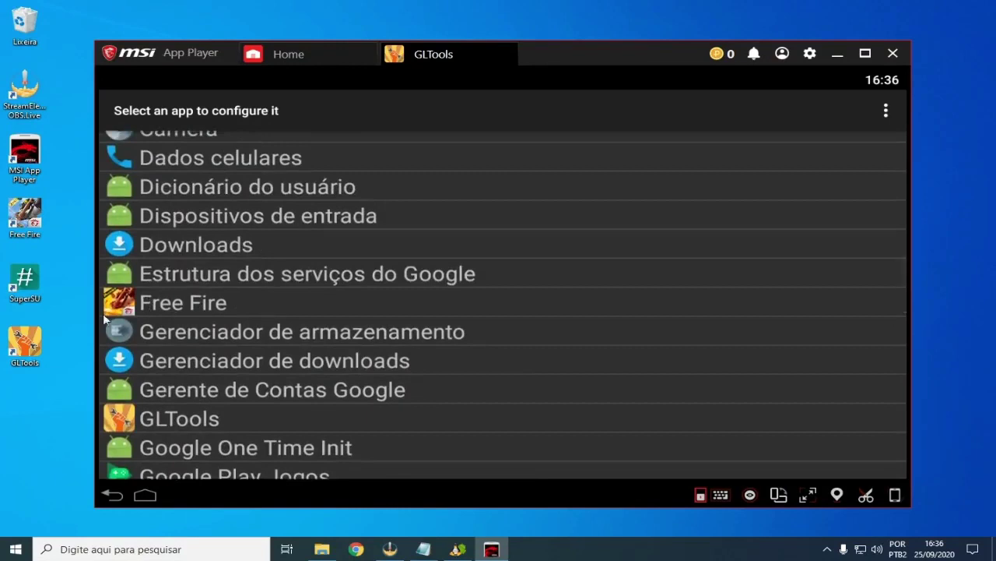
left_click(187, 301)
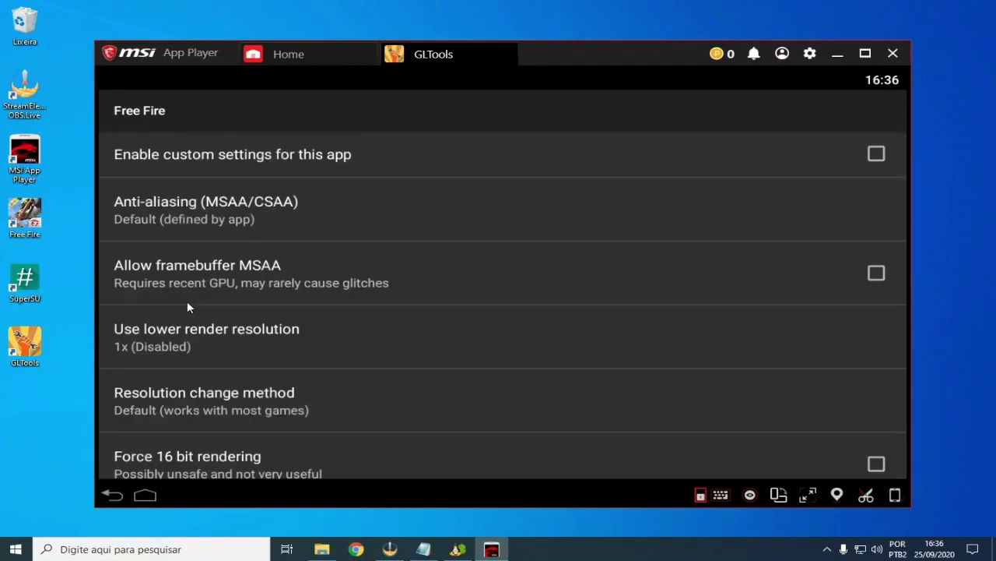
Step: Enable custom settings for Free Fire, along with Allow framebuffer MSAA and Optimize GLSL shaders
left_click(875, 156)
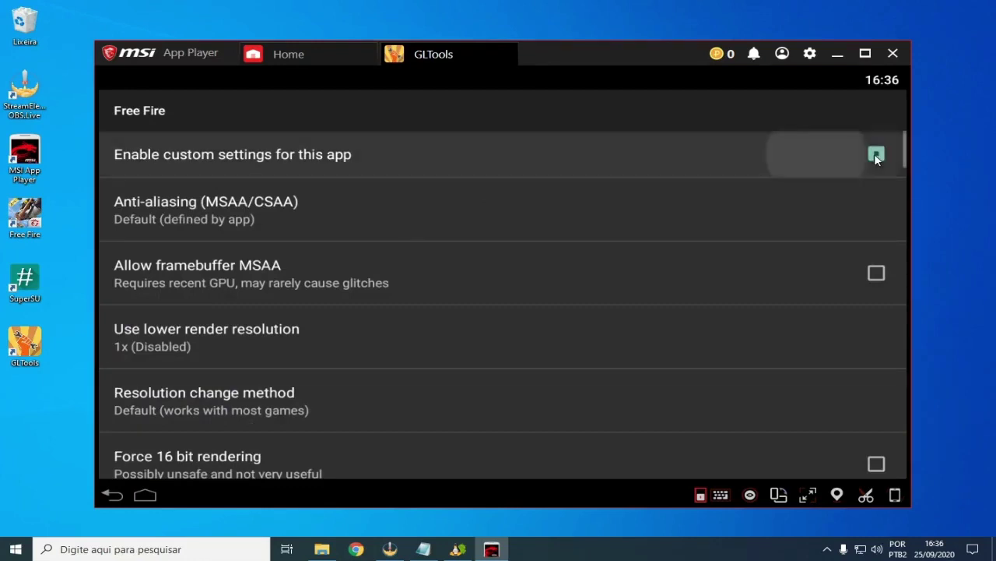
left_click(875, 273)
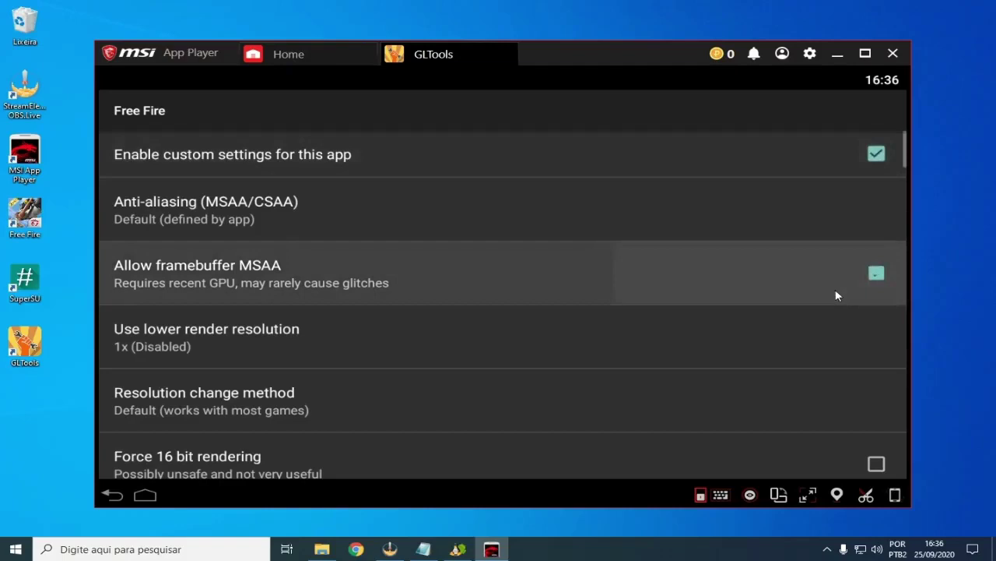
scroll(800, 319, "down", 3)
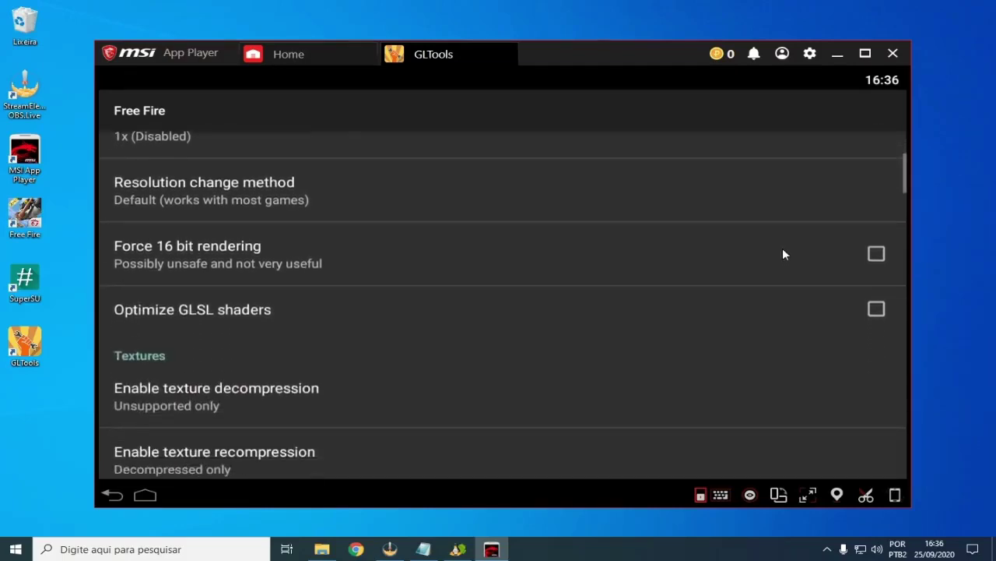
scroll(783, 249, "down", 1)
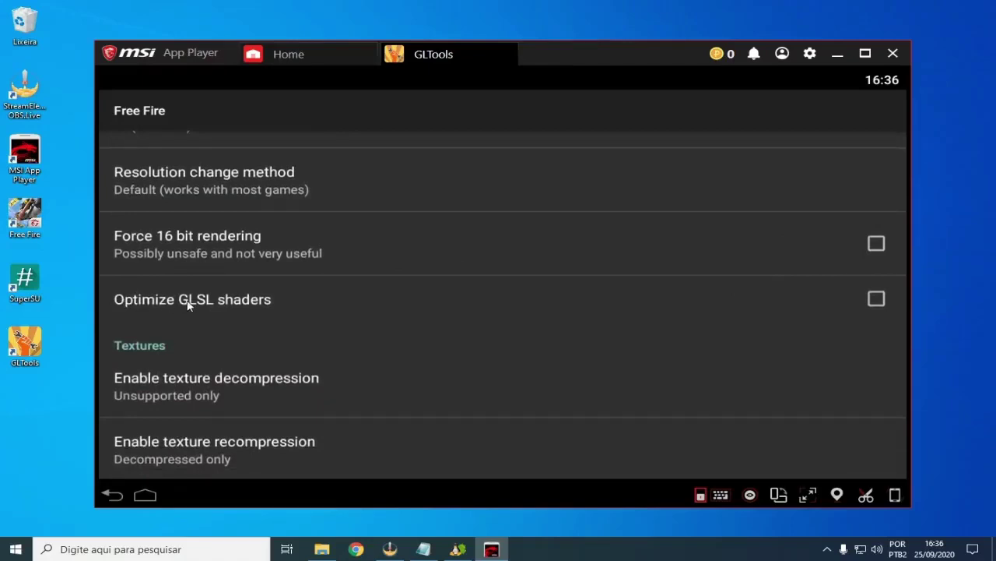
left_click(877, 298)
Step: Enable fake GPU info and fake CPU/RAM info in Free Fire's GPU name/emulation settings
left_click_drag(336, 395, 348, 259)
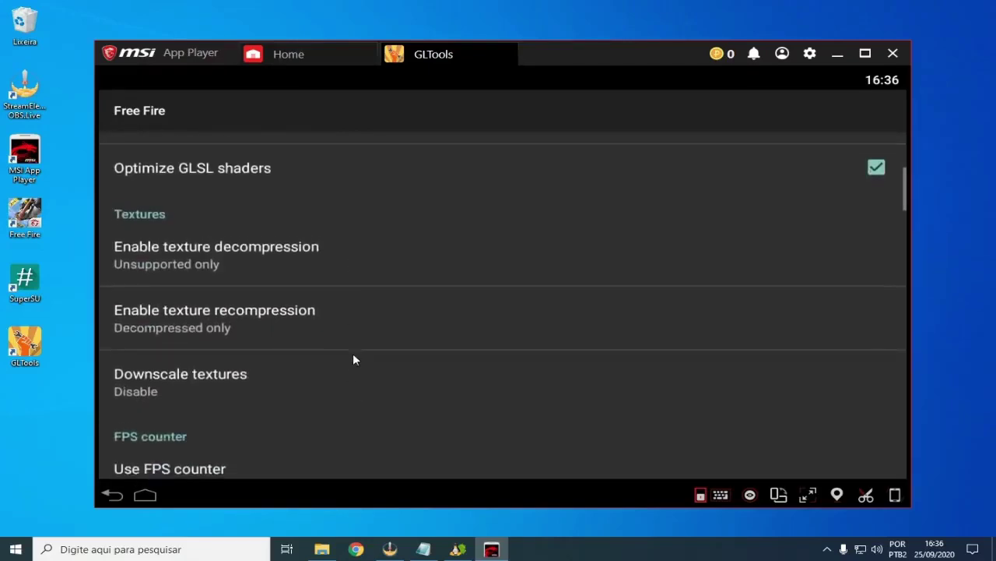
left_click_drag(396, 498, 396, 525)
scroll(408, 361, "down", 3)
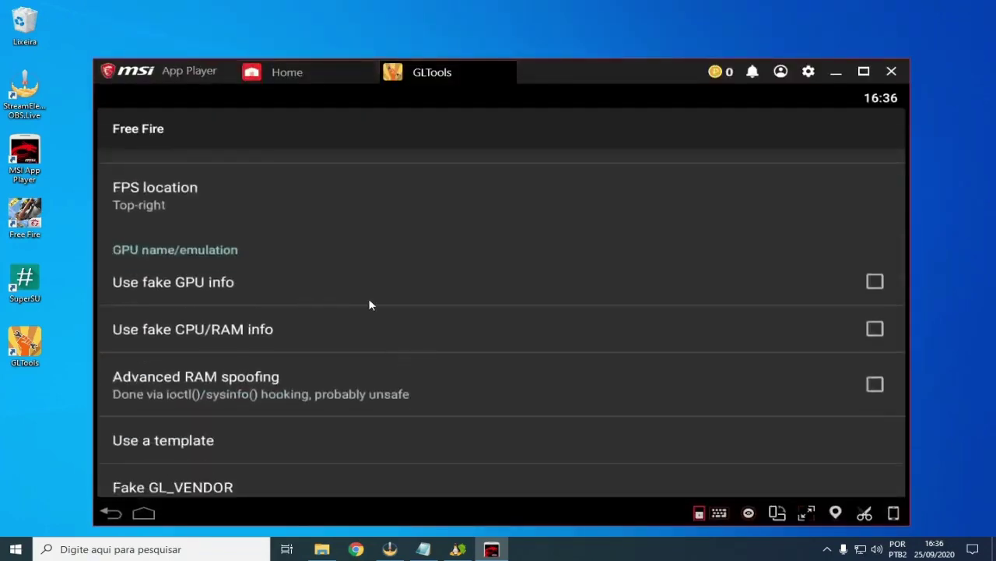
left_click(875, 282)
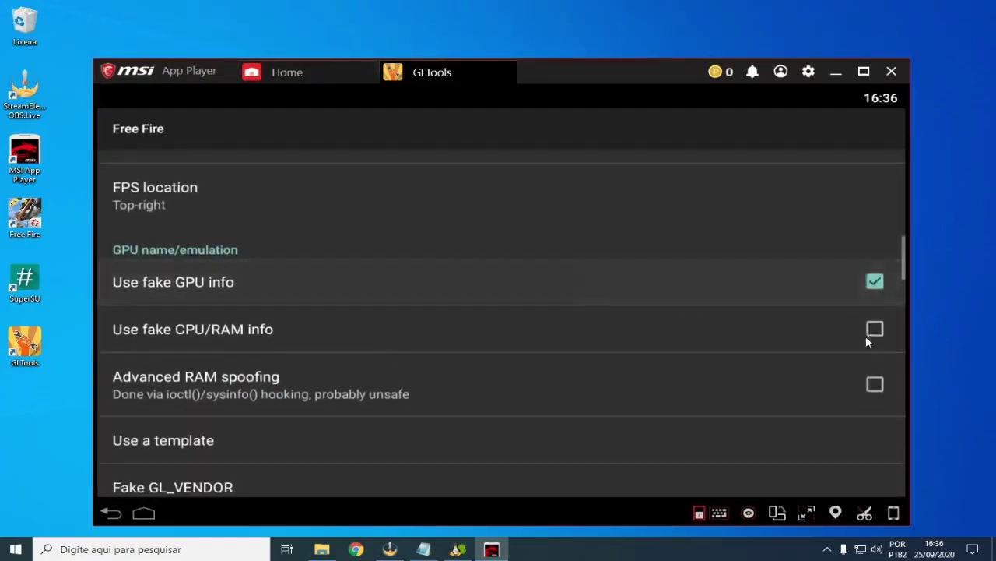
left_click(873, 330)
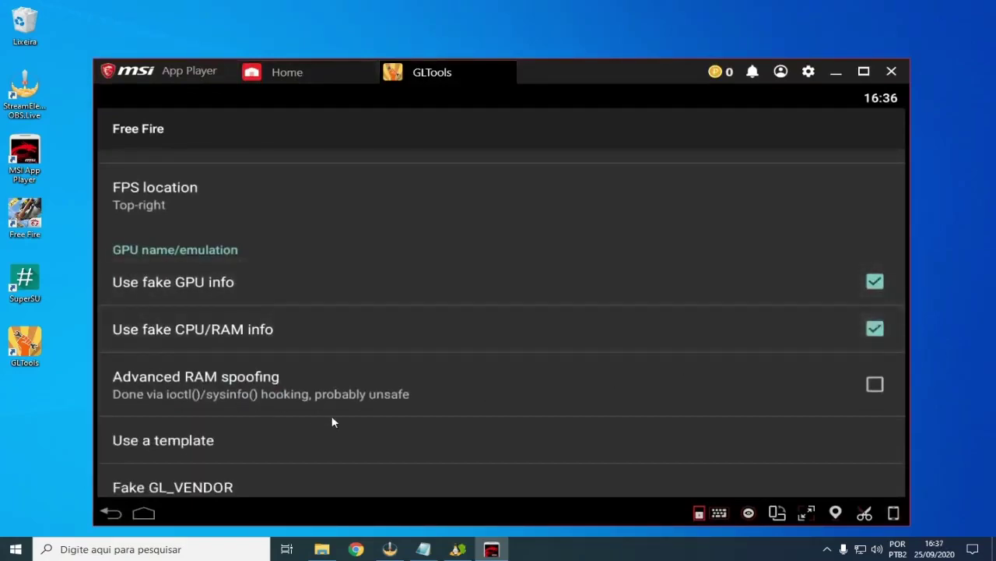
scroll(334, 389, "down", 2)
scroll(340, 311, "down", 4)
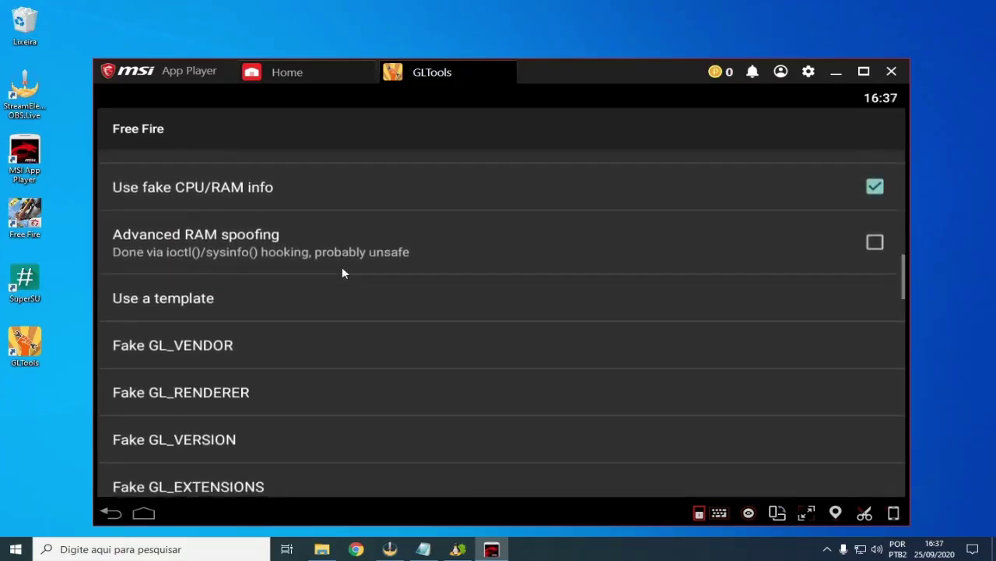
scroll(220, 321, "up", 2)
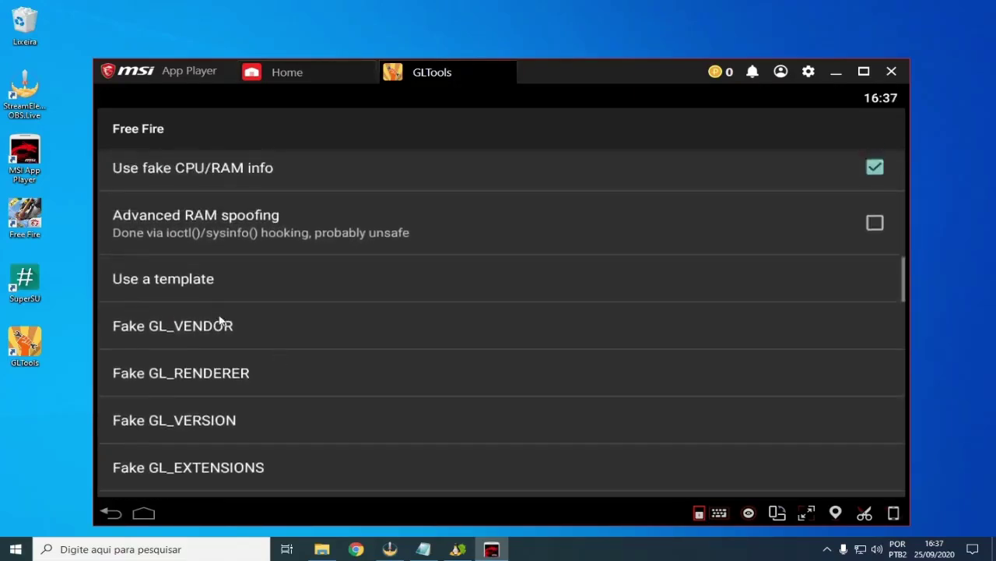
Step: Apply the GPU: Mali-G72 template to Free Fire's fake GPU info
left_click(201, 279)
left_click_drag(384, 408, 429, 161)
left_click_drag(413, 415, 398, 459)
left_click_drag(358, 414, 395, 316)
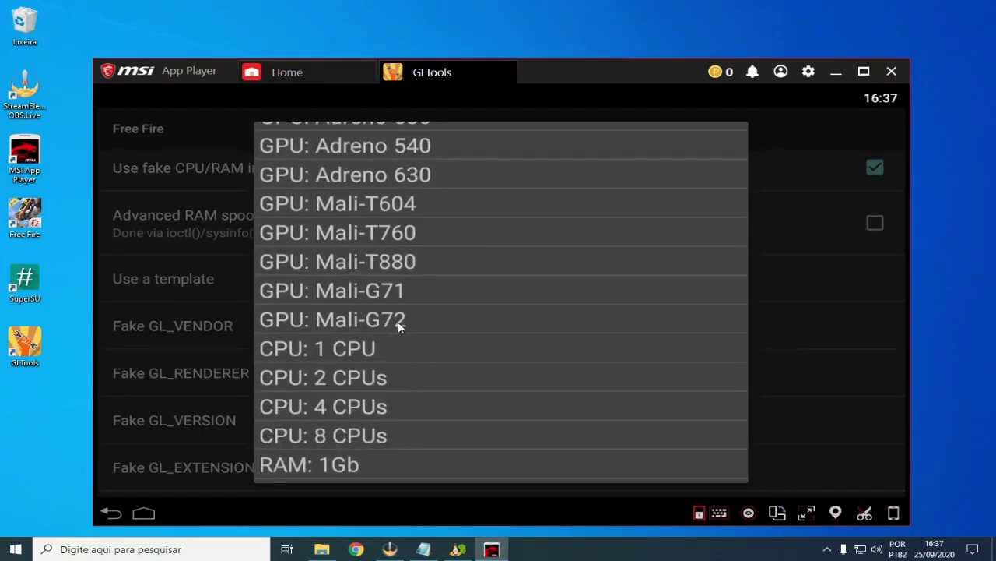
left_click(389, 325)
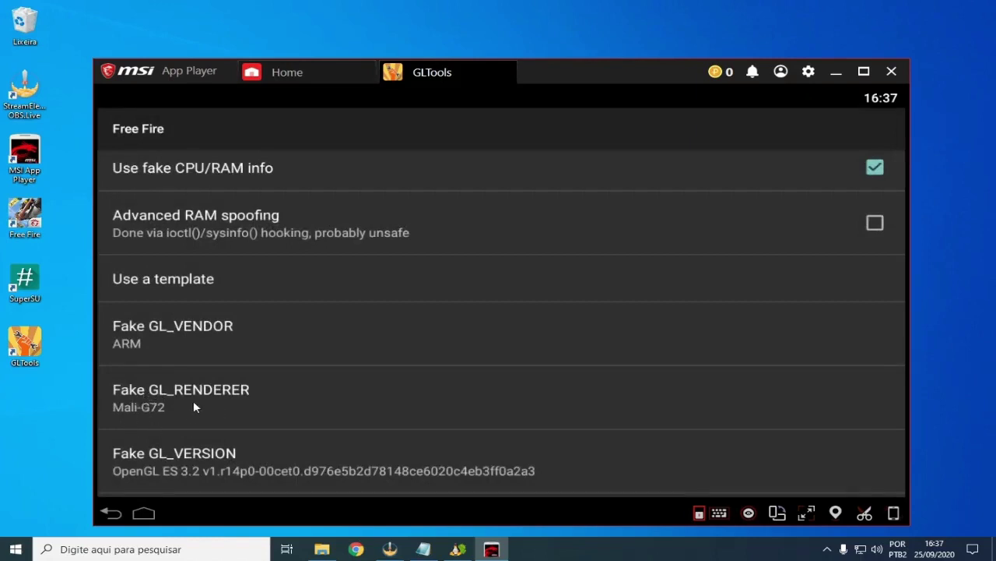
left_click_drag(156, 383, 194, 296)
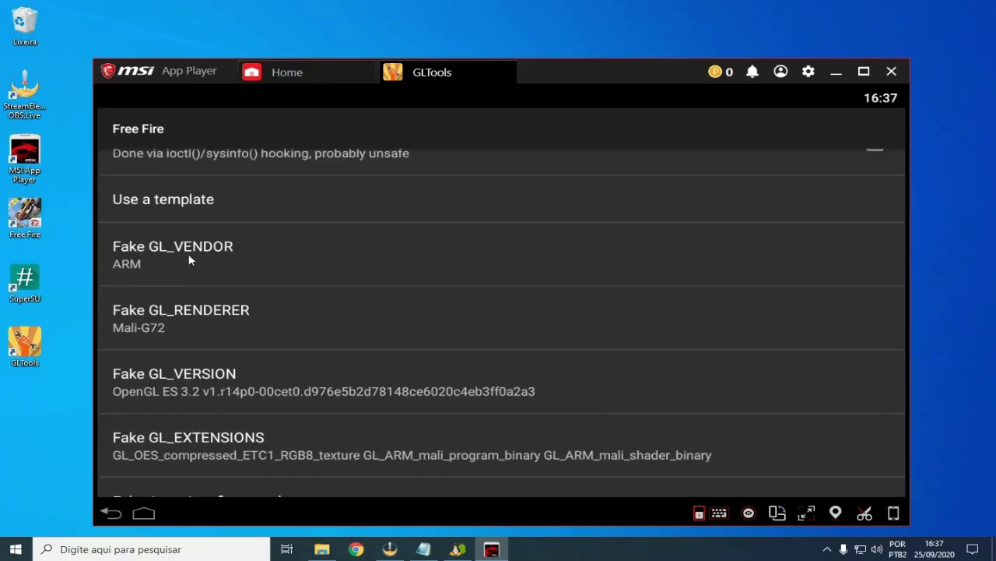
Step: Read through the Free Fire iPhone XS optimization notes in Notepad for the fake GL values, and return to GLTools
left_click(424, 549)
mouse_move(289, 372)
left_mouse_down()
mouse_move(289, 231)
mouse_move(286, 370)
left_mouse_up()
scroll(296, 304, "down", 5)
scroll(302, 296, "up", 5)
scroll(303, 296, "up", 1)
scroll(303, 296, "down", 5)
scroll(212, 200, "up", 5)
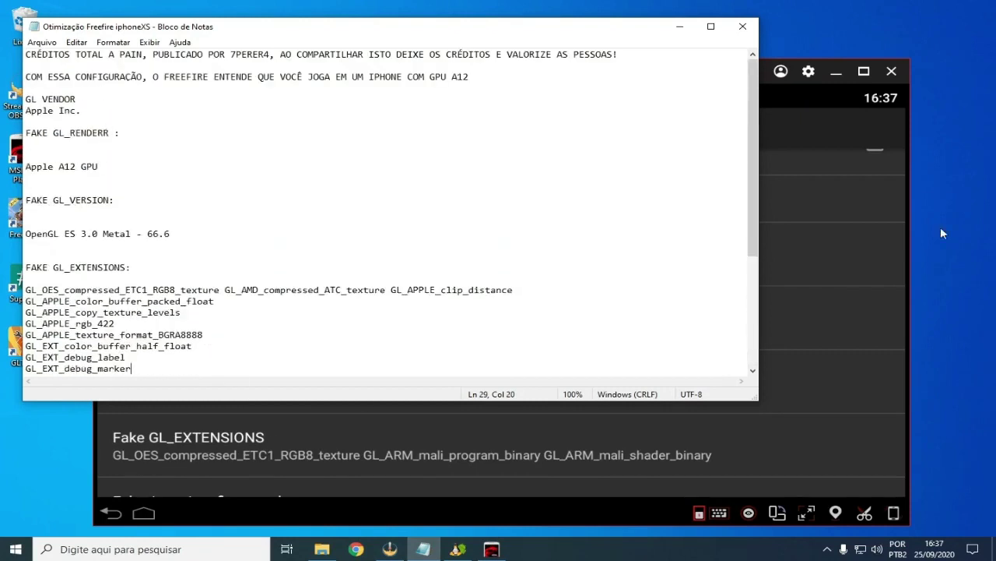
left_click(483, 553)
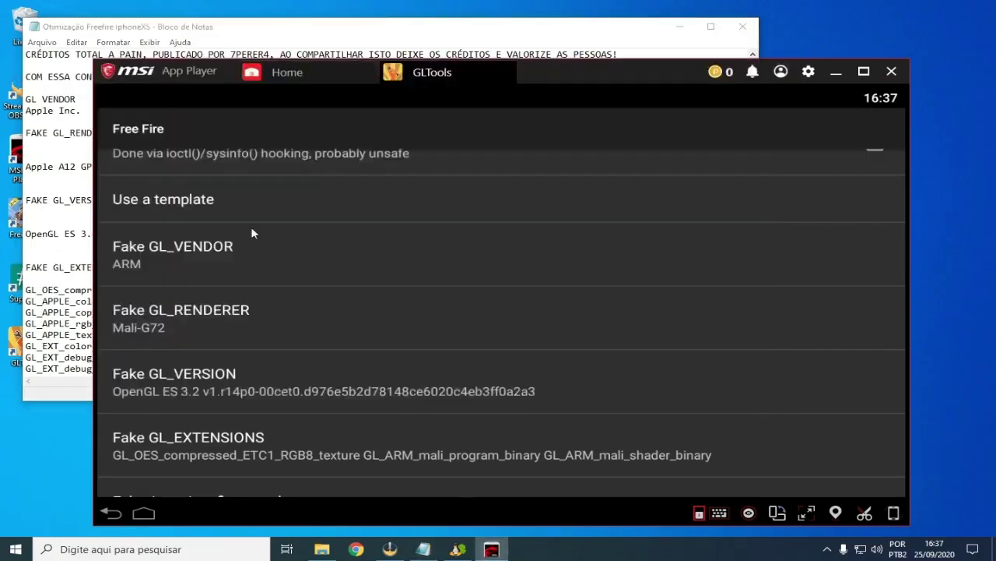
Step: Replace the Fake GL_VENDOR value with "Apple Inc." copied from the Notepad notes
left_click(190, 253)
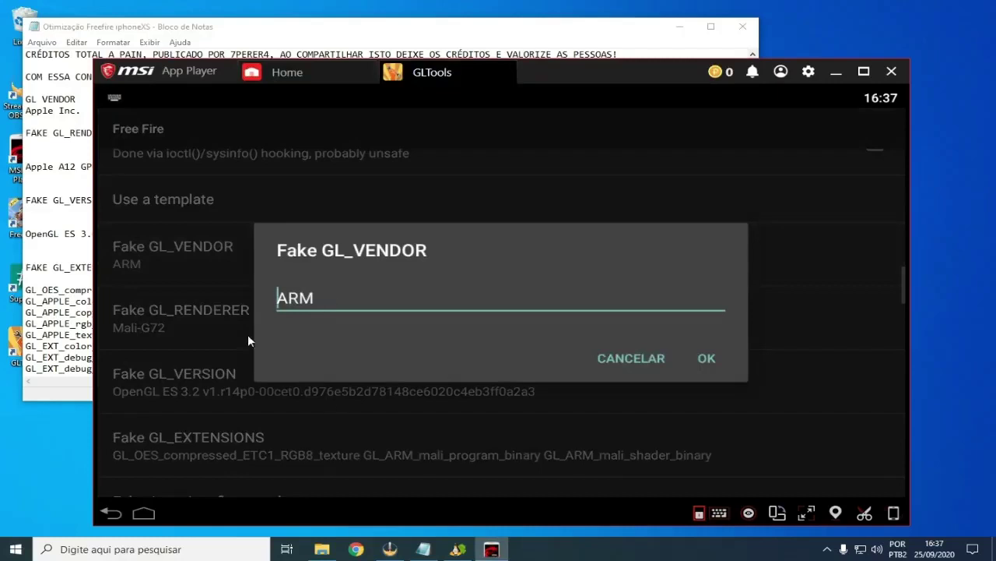
left_click(106, 33)
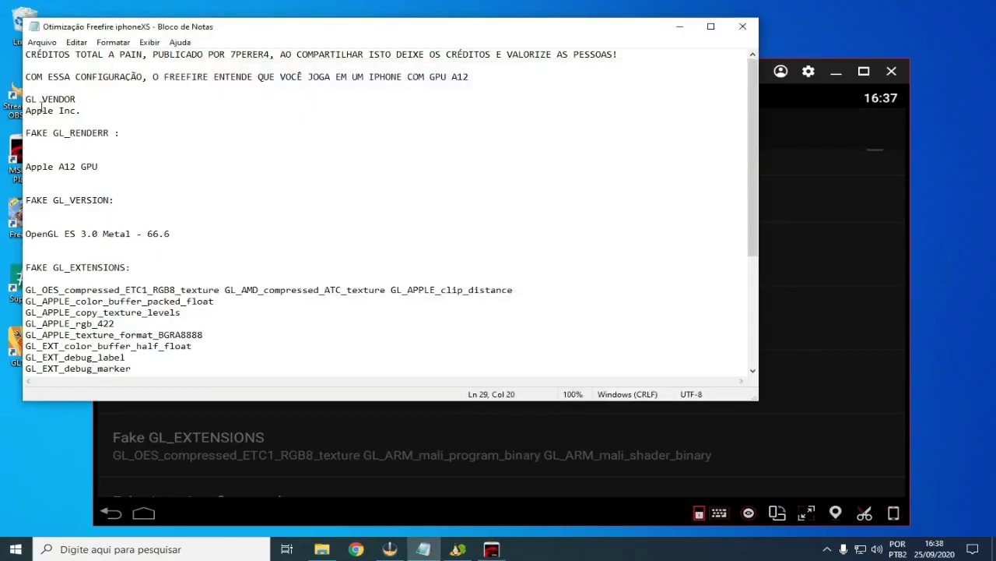
left_click_drag(86, 115, 25, 111)
key("ctrl+c")
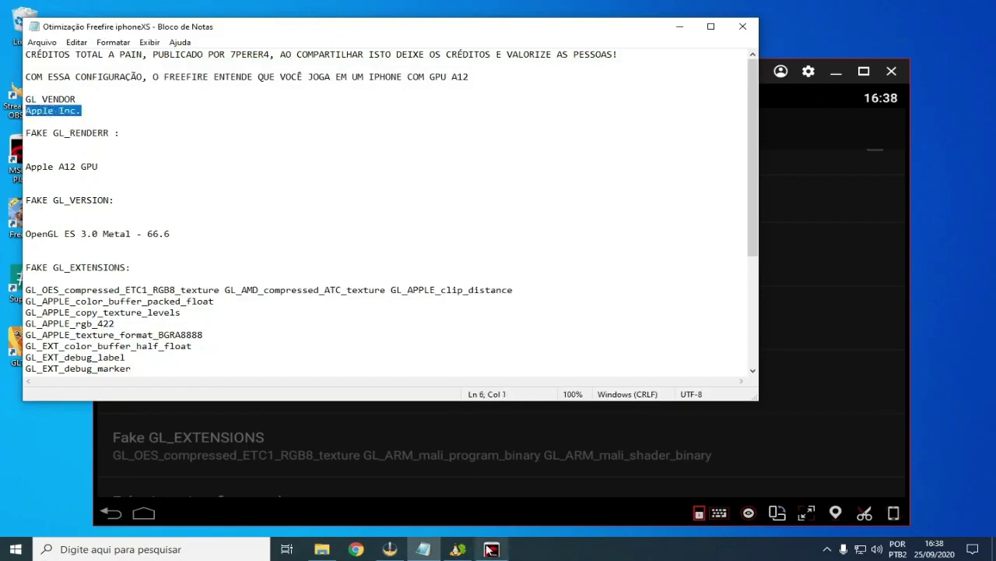
left_click(492, 549)
left_click(342, 304)
key("BackSpace")
key("BackSpace")
key("BackSpace")
key("ctrl+v")
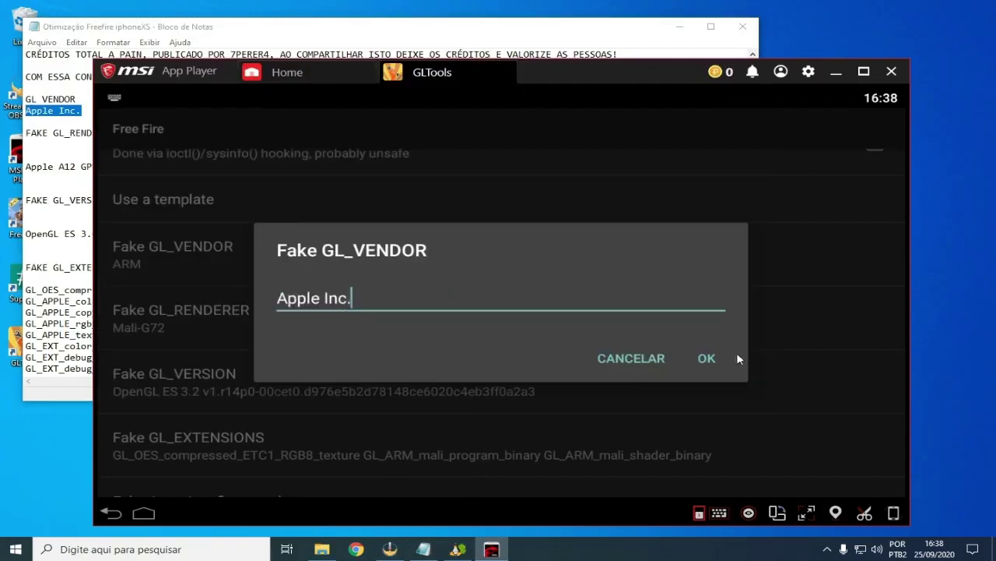
left_click(710, 358)
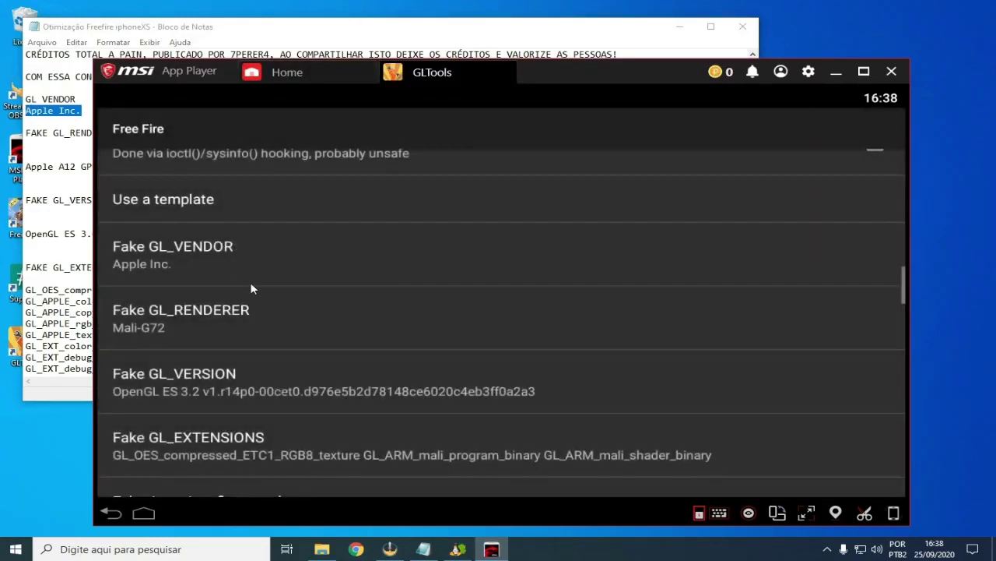
Step: Replace the Fake GL_VERSION value with "OpenGL ES 3.0 Metal - 66.6" copied from the Notepad notes
left_click(193, 379)
left_click(705, 317)
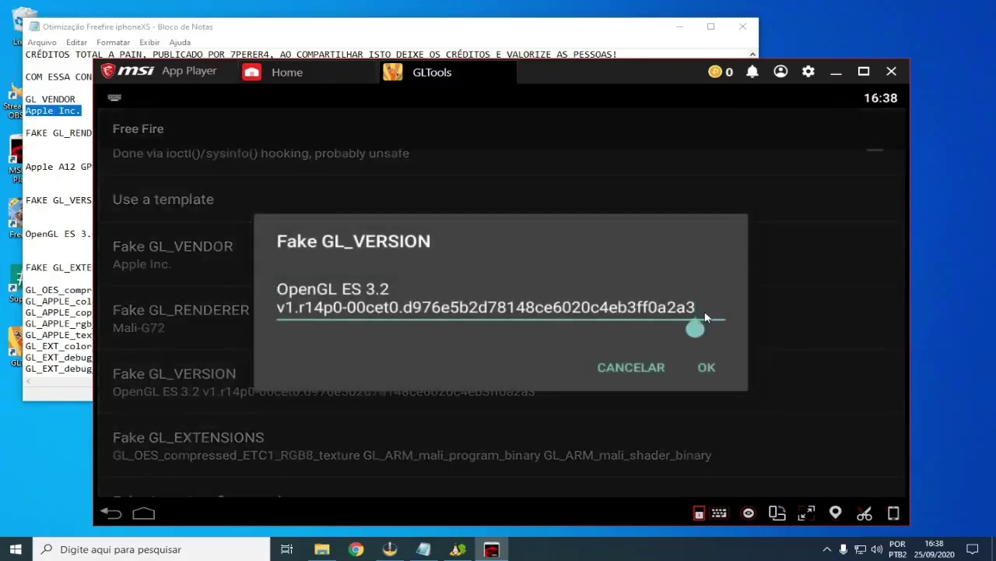
key("BackSpace")
key("BackSpace")
key("BackSpace")
key("BackSpace")
key("BackSpace")
key("BackSpace")
key("BackSpace")
key("BackSpace")
key("BackSpace")
key("BackSpace")
key("BackSpace")
key("BackSpace")
key("BackSpace")
key("BackSpace")
key("BackSpace")
key("BackSpace")
key("BackSpace")
key("BackSpace")
key("BackSpace")
key("BackSpace")
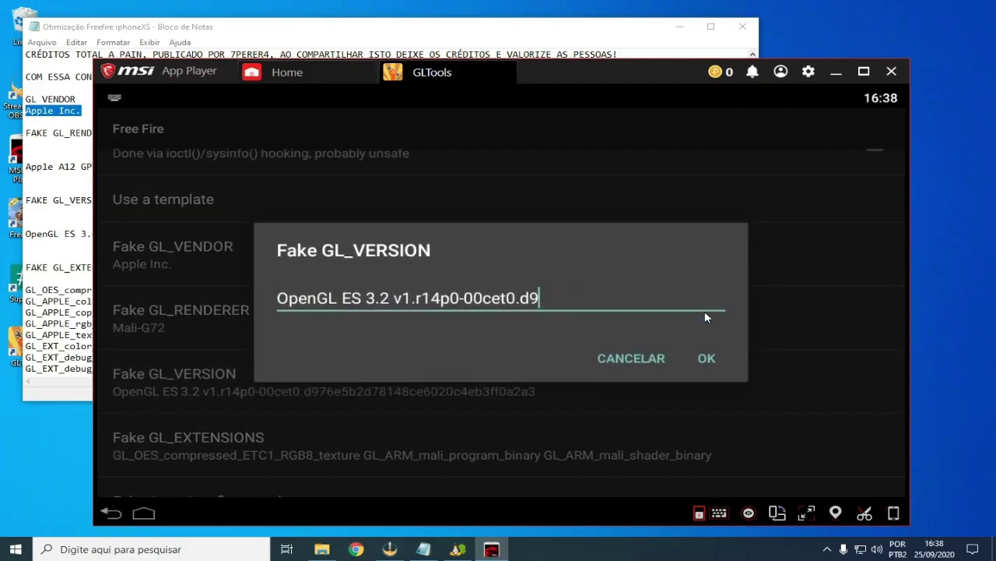
key("BackSpace")
key("BackSpace")
key("BackSpace")
key("BackSpace")
key("BackSpace")
key("BackSpace")
key("BackSpace")
key("BackSpace")
key("BackSpace")
key("BackSpace")
key("BackSpace")
key("BackSpace")
key("BackSpace")
key("BackSpace")
key("BackSpace")
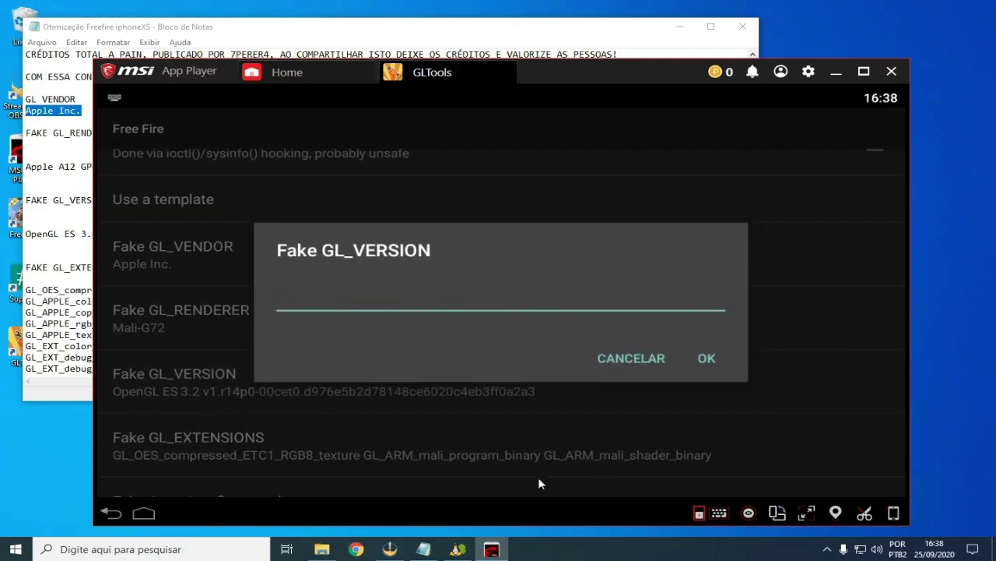
left_click(424, 549)
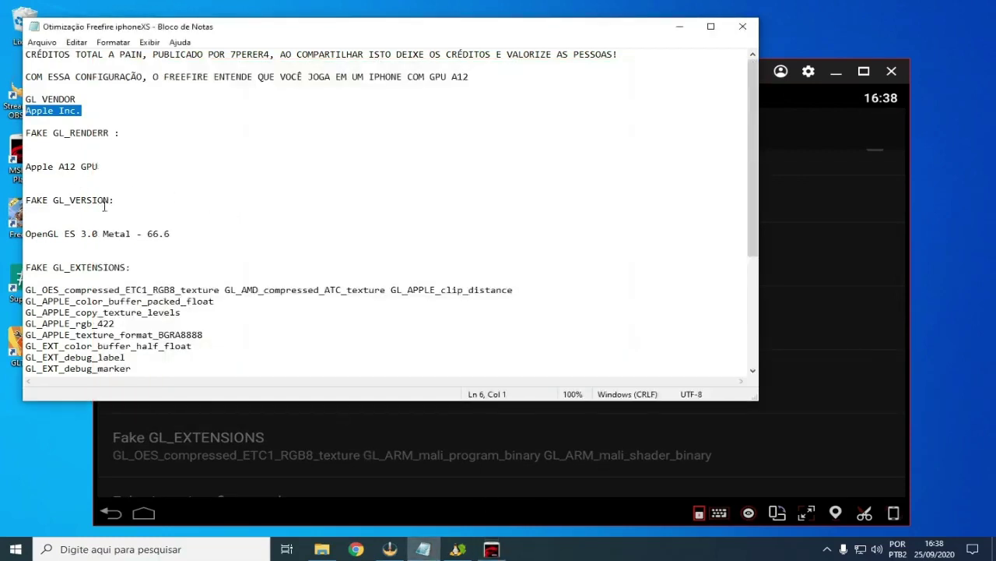
left_click_drag(25, 234, 173, 234)
key("ctrl+c")
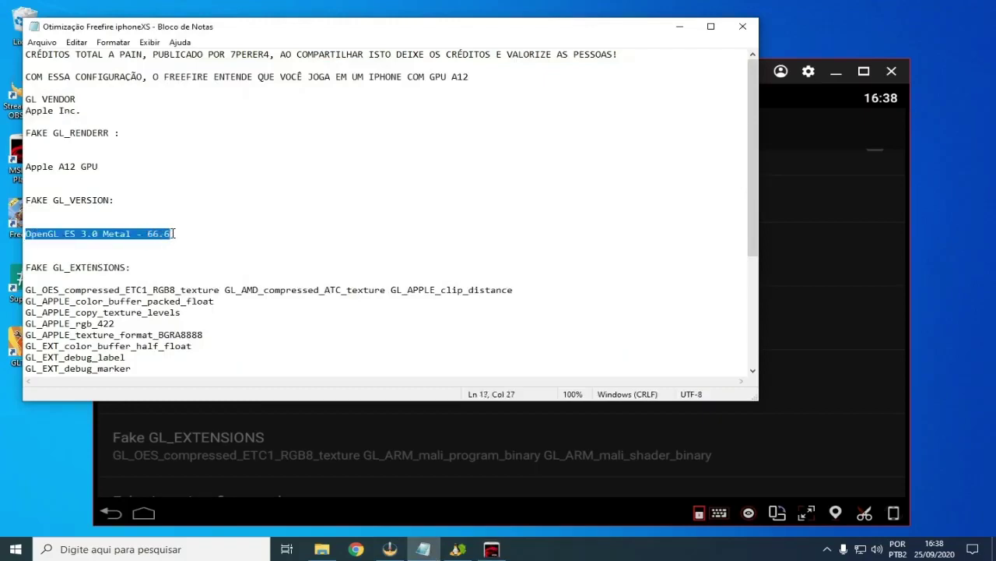
left_click(491, 549)
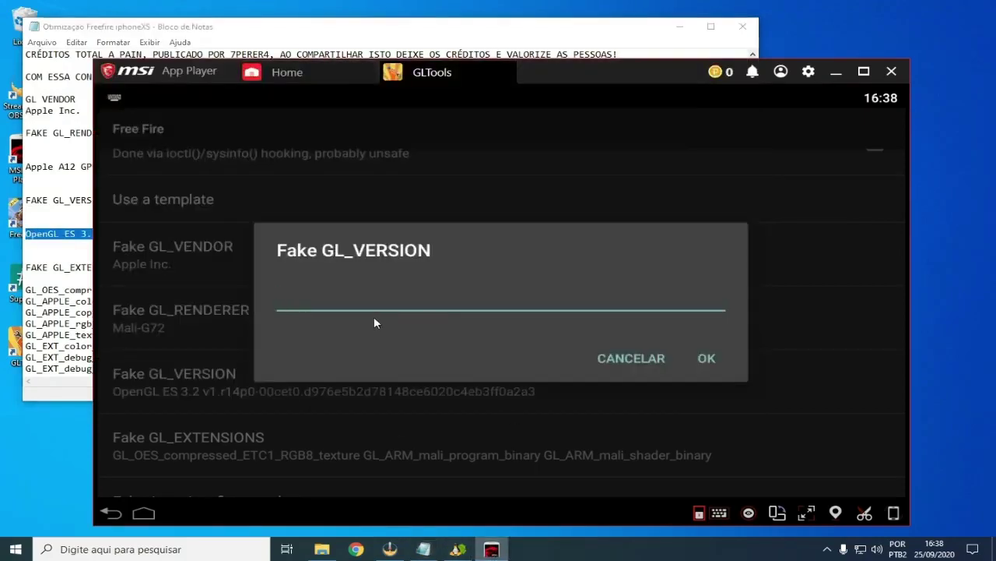
key("ctrl+v")
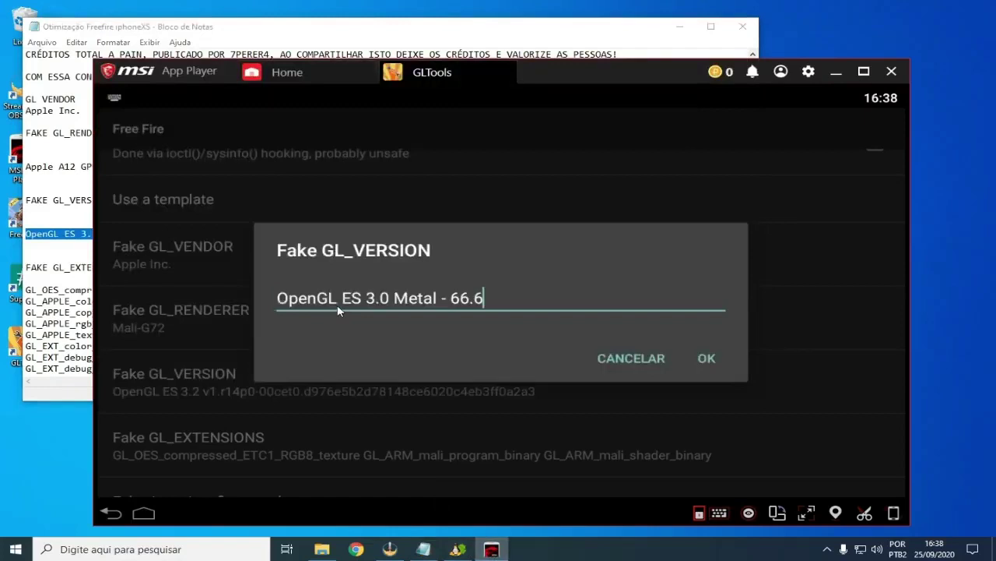
left_click(705, 359)
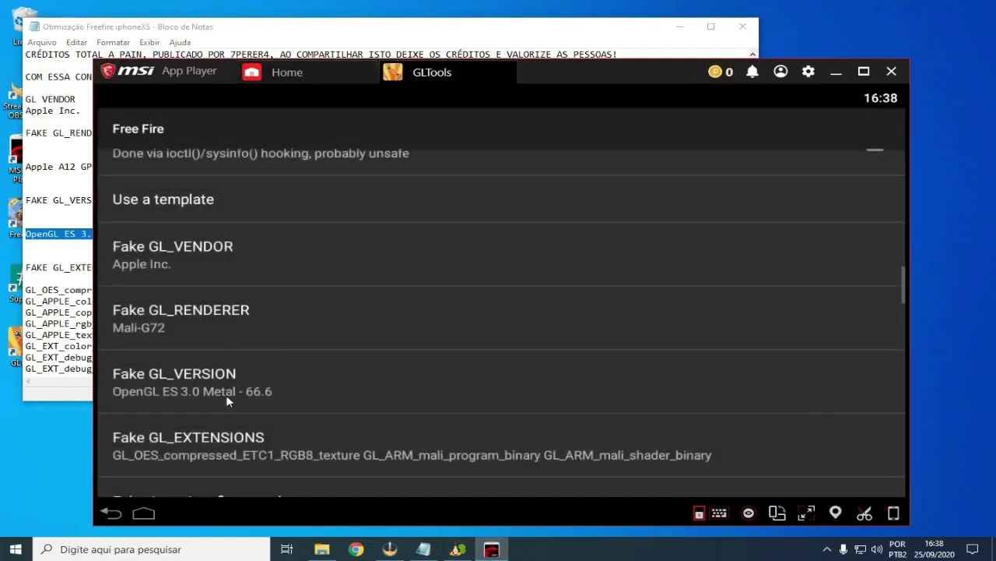
Step: Replace the Fake GL_EXTENSIONS value with the full extension list from the Notepad notes, GL_OES_compressed_ETC1_RGB8_texture through GL_OES_element_index_uint
left_click_drag(218, 394, 215, 226)
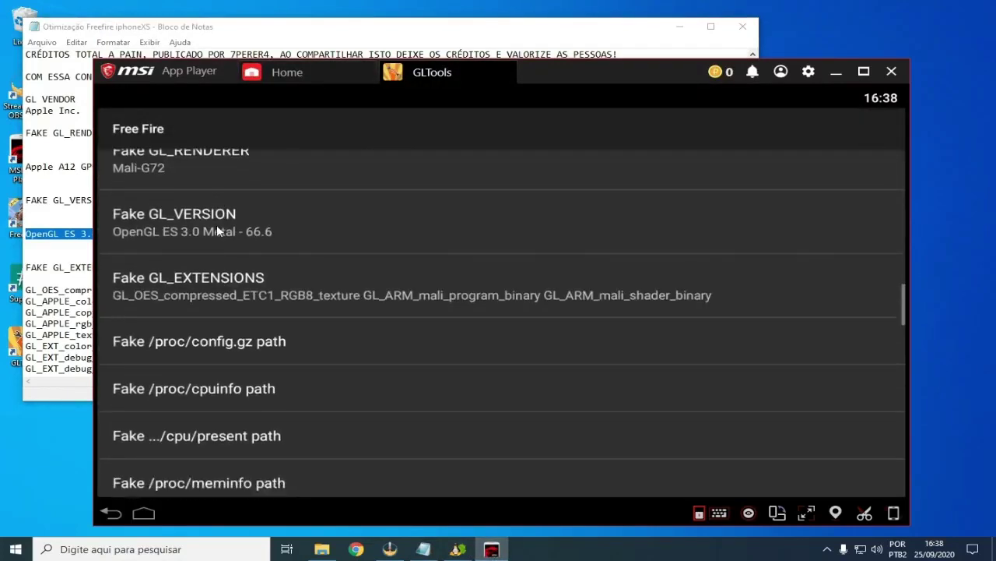
left_click(189, 297)
left_click(526, 325)
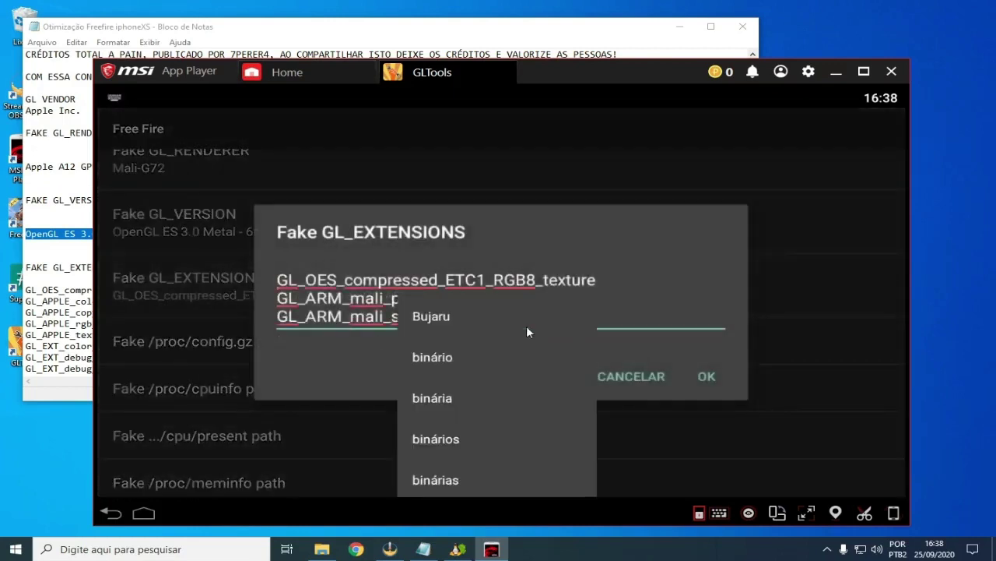
left_click(599, 325)
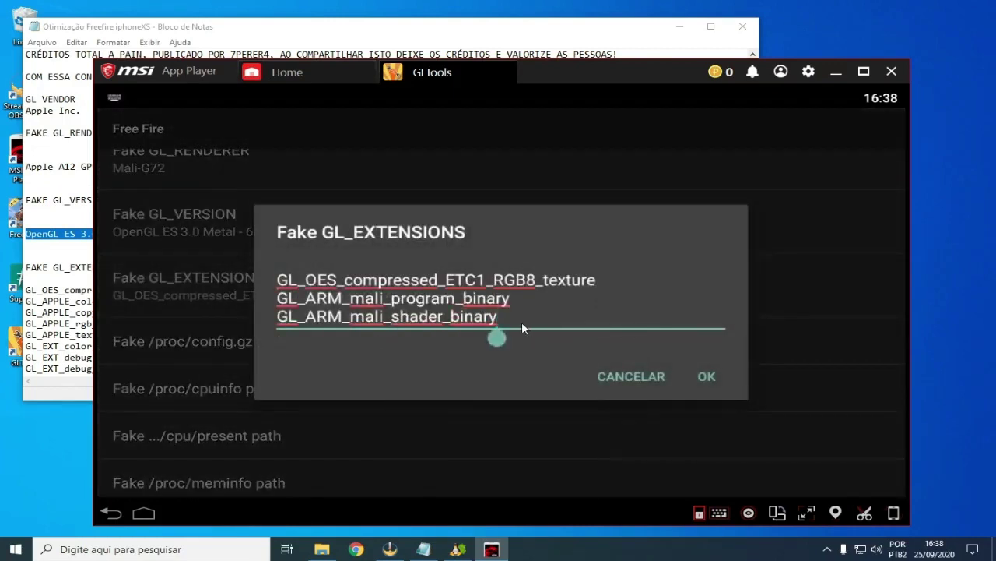
key("BackSpace")
key("BackSpace")
key("BackSpace")
key("BackSpace")
key("BackSpace")
key("BackSpace")
key("BackSpace")
key("BackSpace")
key("BackSpace")
key("BackSpace")
key("BackSpace")
key("BackSpace")
key("BackSpace")
key("BackSpace")
key("BackSpace")
key("BackSpace")
key("BackSpace")
key("BackSpace")
key("BackSpace")
key("BackSpace")
key("BackSpace")
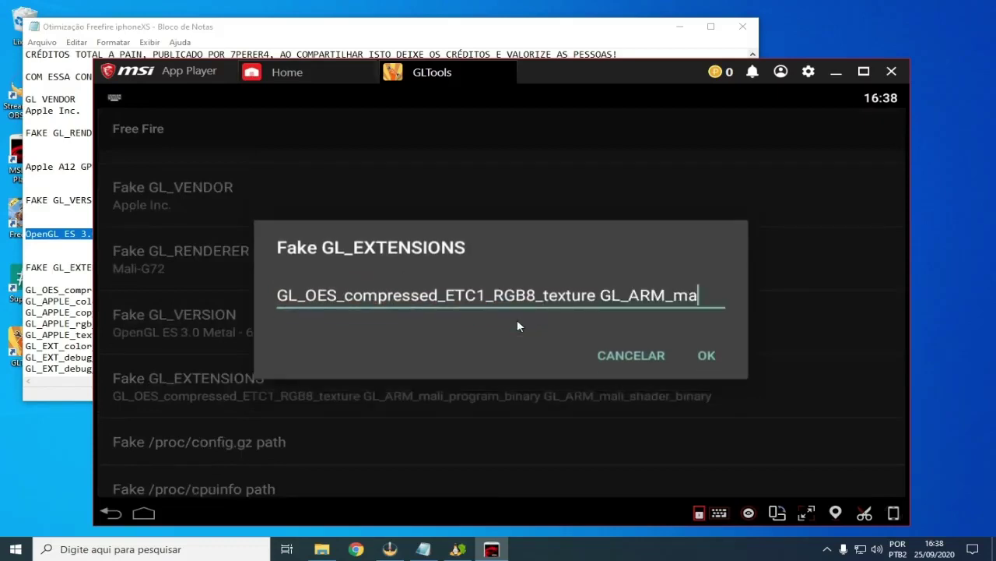
key("BackSpace")
key("BackSpace")
key("BackSpace")
key("BackSpace")
key("BackSpace")
key("BackSpace")
key("BackSpace")
key("BackSpace")
key("BackSpace")
key("BackSpace")
key("BackSpace")
key("BackSpace")
key("BackSpace")
key("BackSpace")
key("BackSpace")
key("BackSpace")
key("BackSpace")
key("BackSpace")
key("BackSpace")
key("BackSpace")
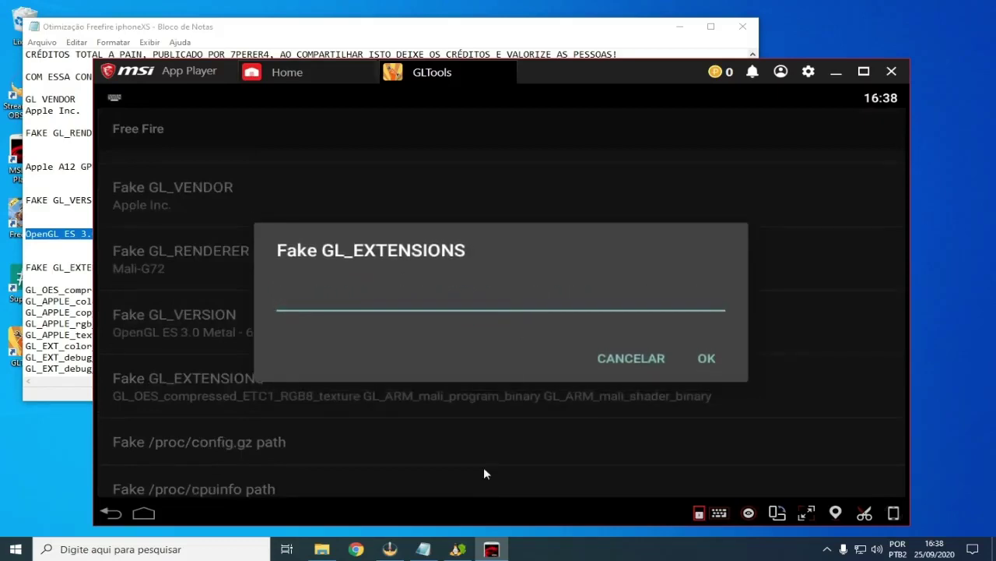
left_click(424, 549)
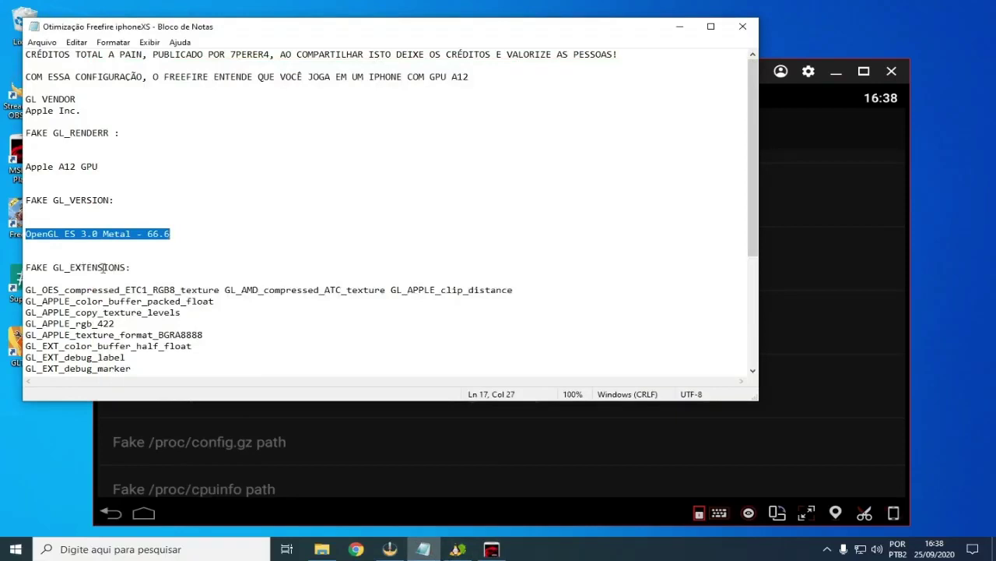
left_click_drag(27, 288, 222, 384)
key("ctrl+c")
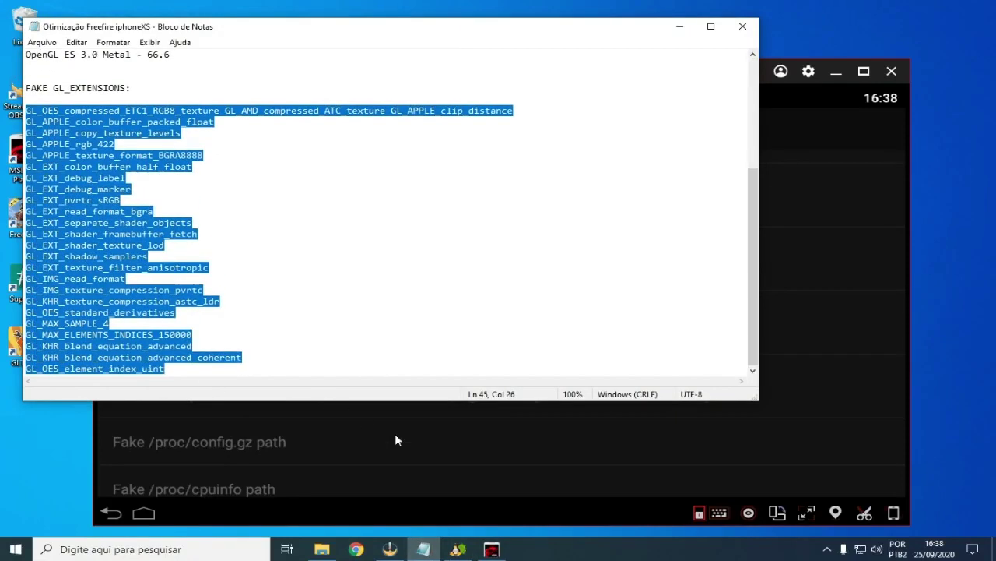
left_click(491, 549)
key("ctrl+v")
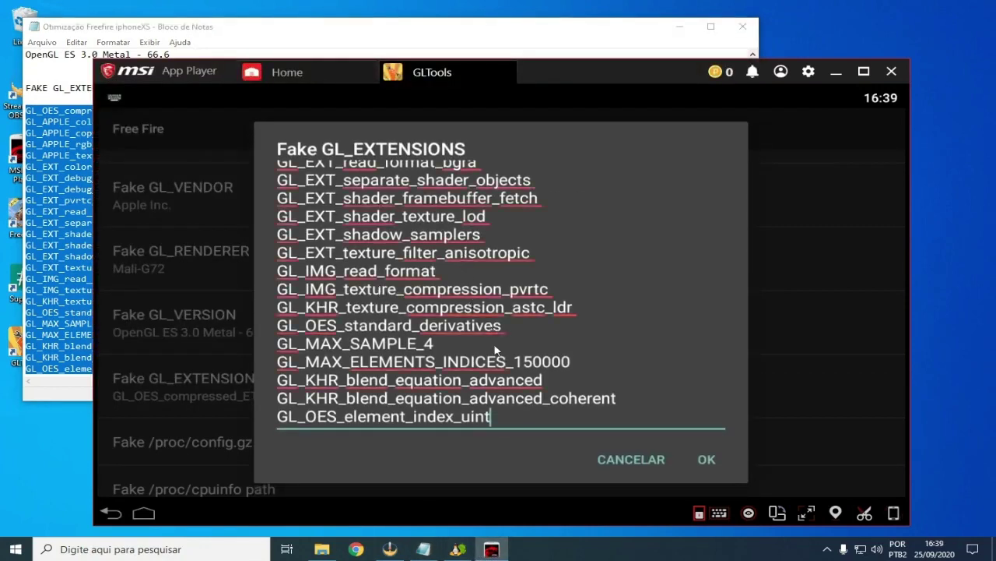
scroll(495, 350, "up", 4)
scroll(495, 350, "down", 4)
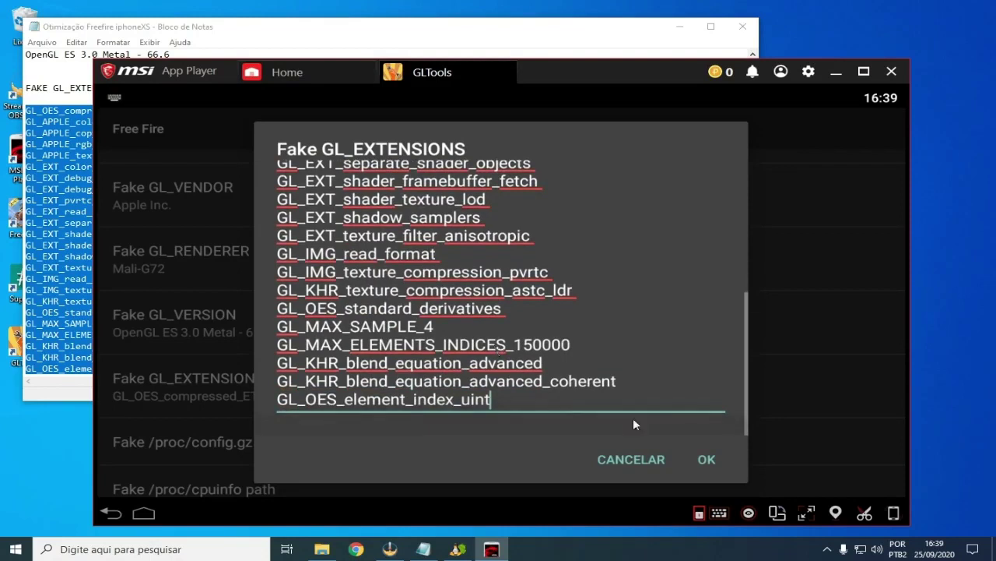
left_click(707, 461)
Step: Compare the fake vendor, renderer, version and extensions entries in GLTools with the Notepad notes
scroll(352, 427, "down", 5)
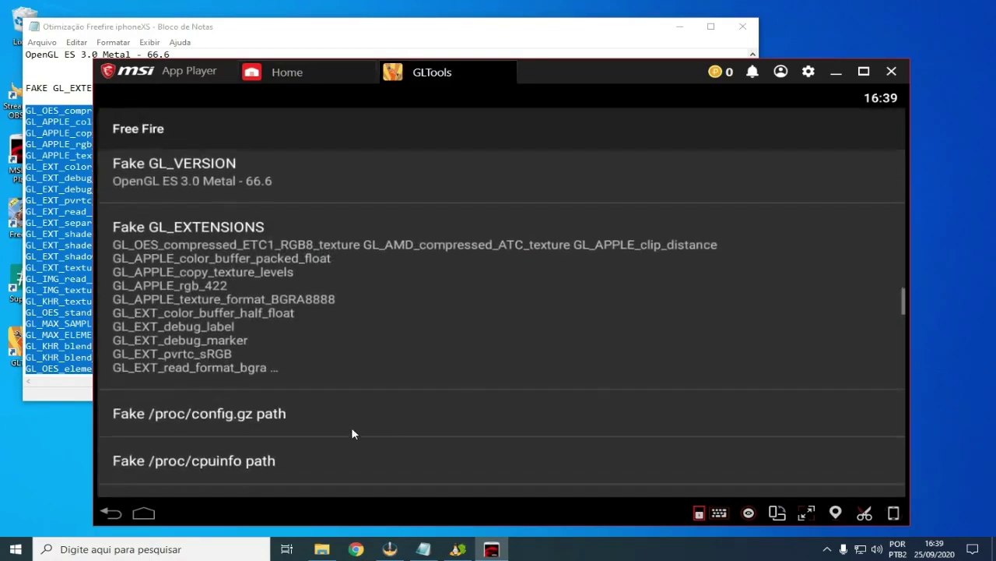
scroll(292, 418, "up", 5)
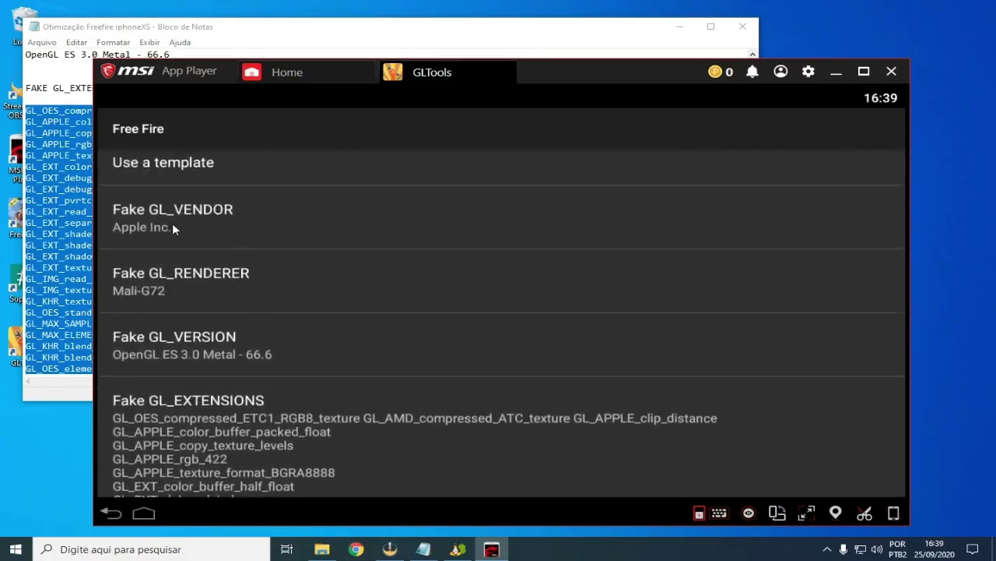
left_click(214, 29)
scroll(300, 221, "up", 3)
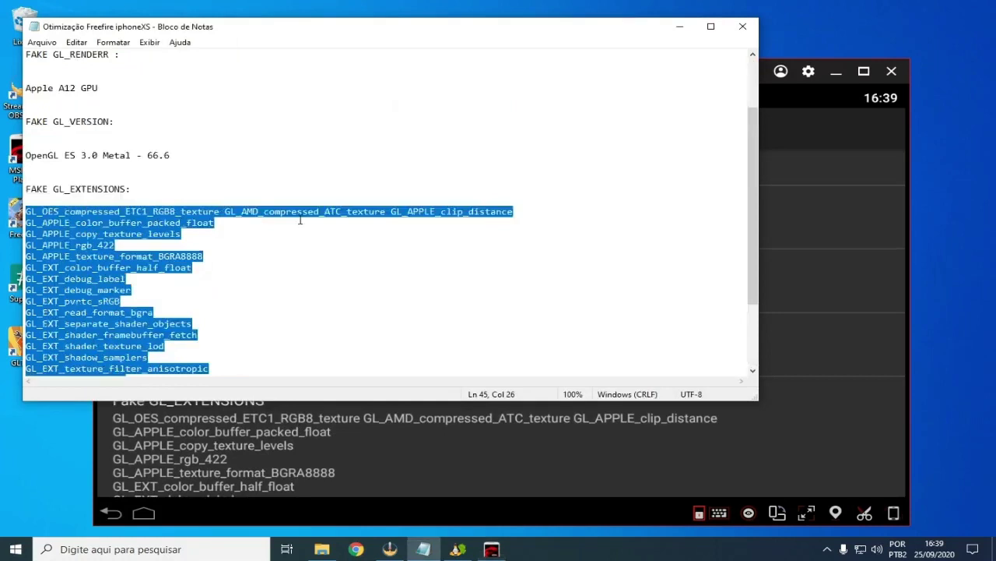
scroll(300, 220, "up", 1)
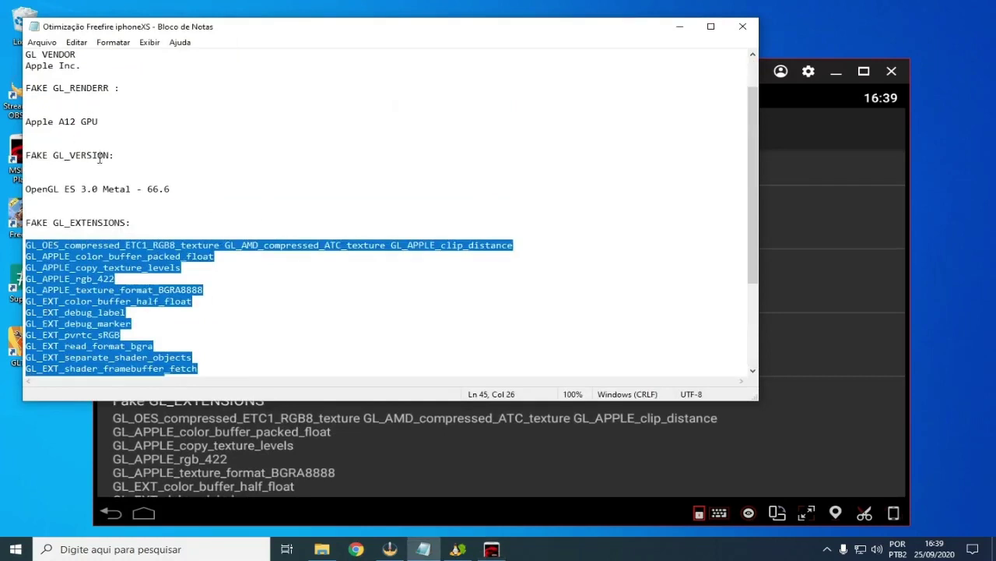
scroll(99, 159, "up", 1)
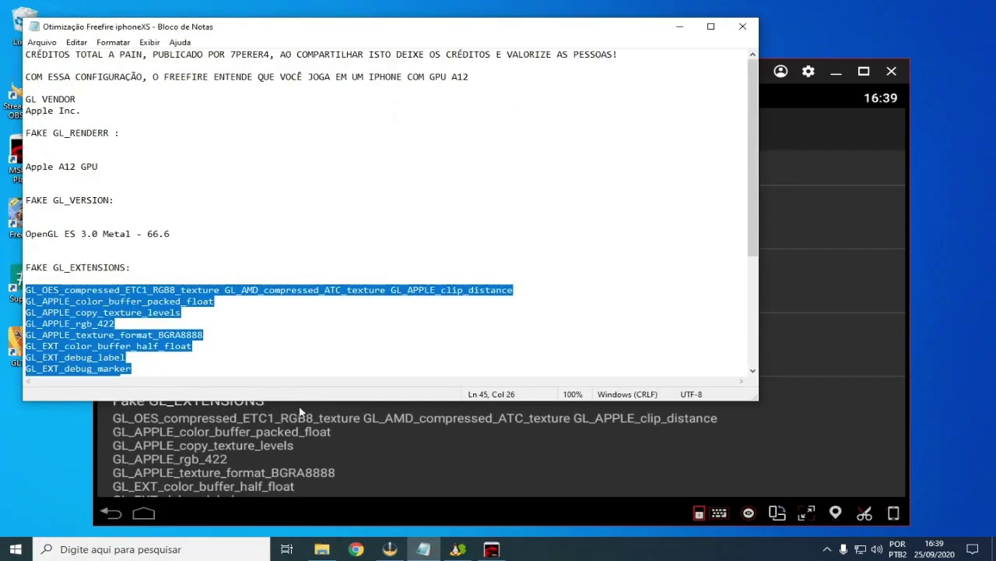
left_click(491, 549)
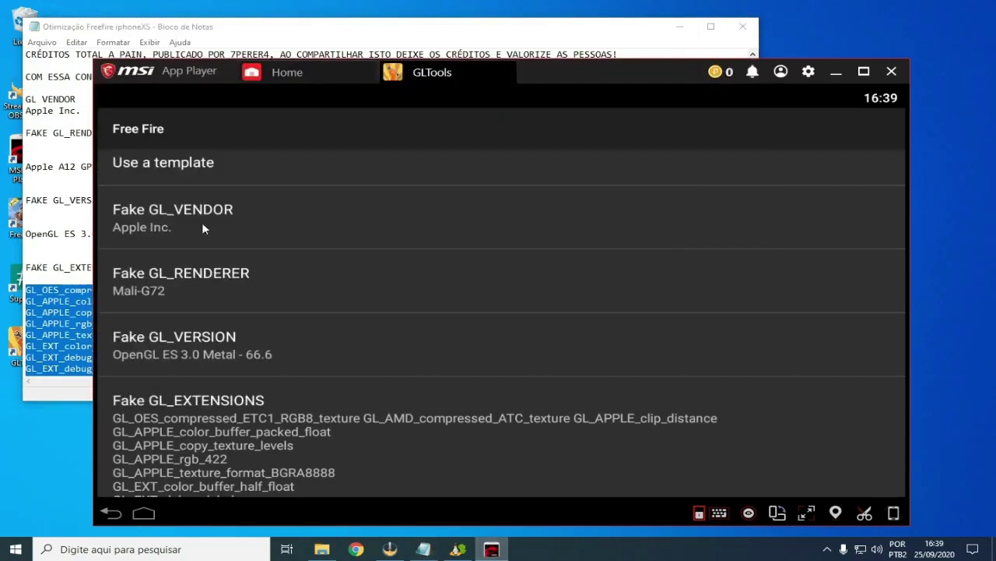
left_click_drag(180, 30, 194, 59)
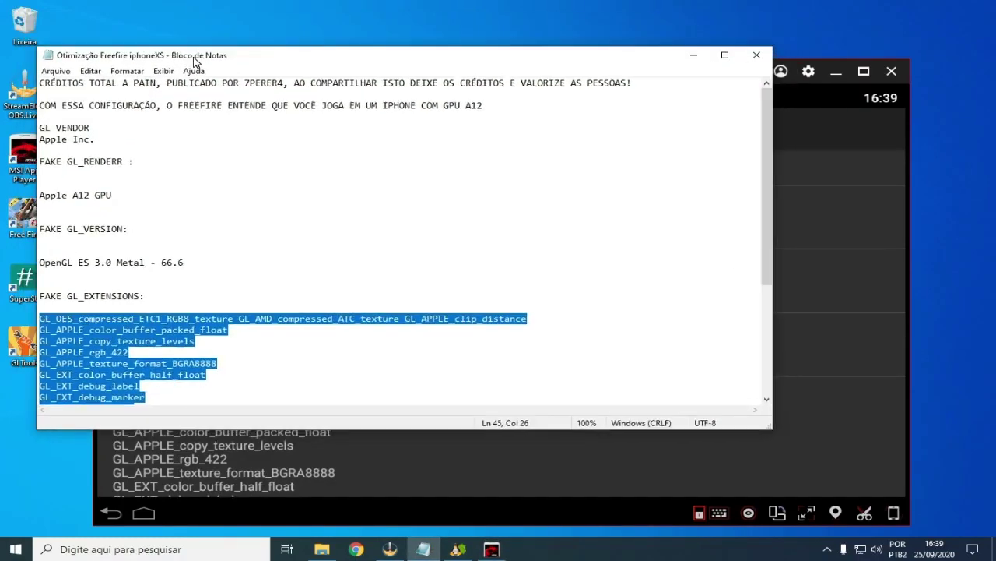
left_click(491, 548)
scroll(499, 391, "down", 5)
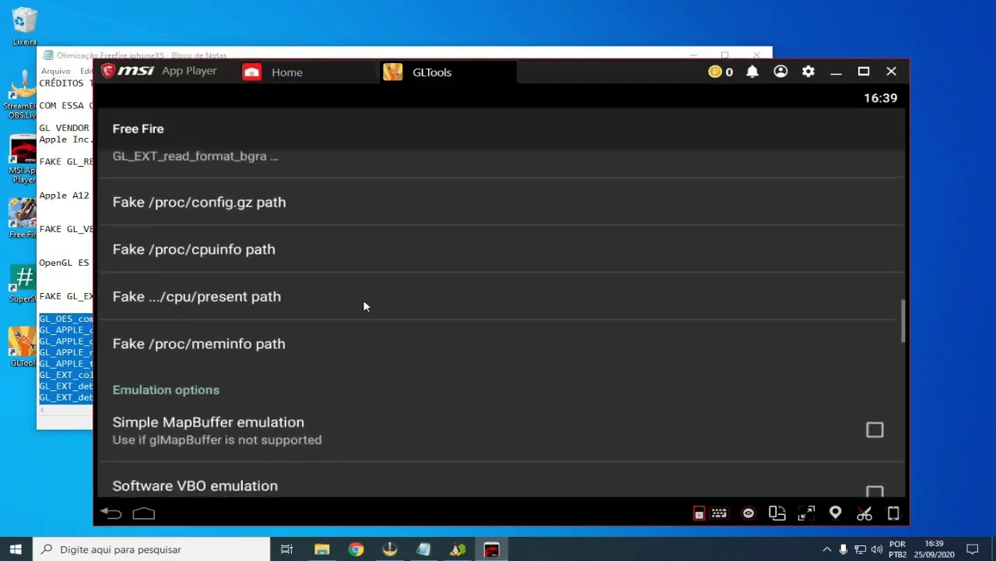
Step: Review the remaining GLTools options for Free Fire, including emulation, shader and deprecated settings, and close GLTools
scroll(557, 371, "down", 5)
scroll(557, 372, "down", 10)
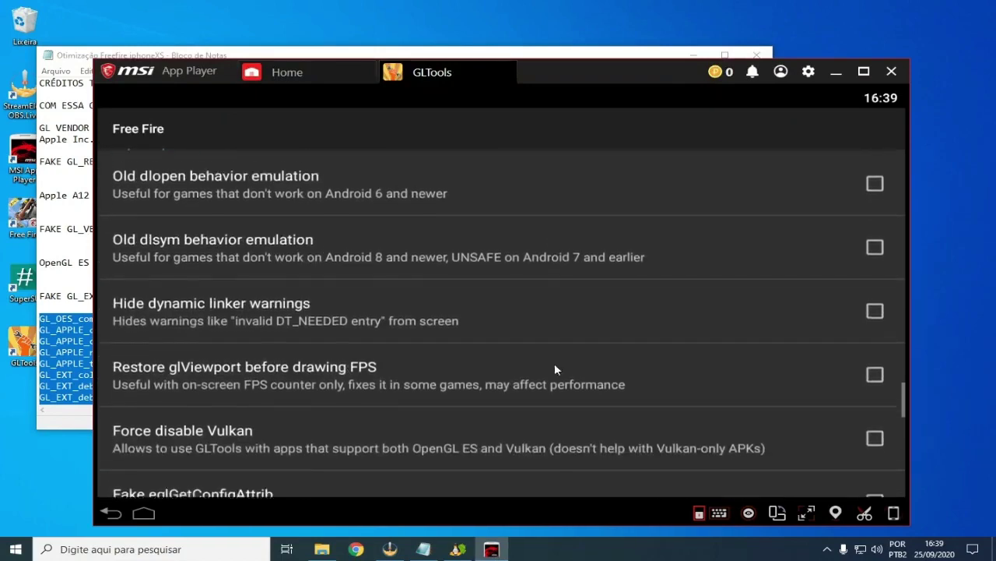
scroll(526, 241, "up", 10)
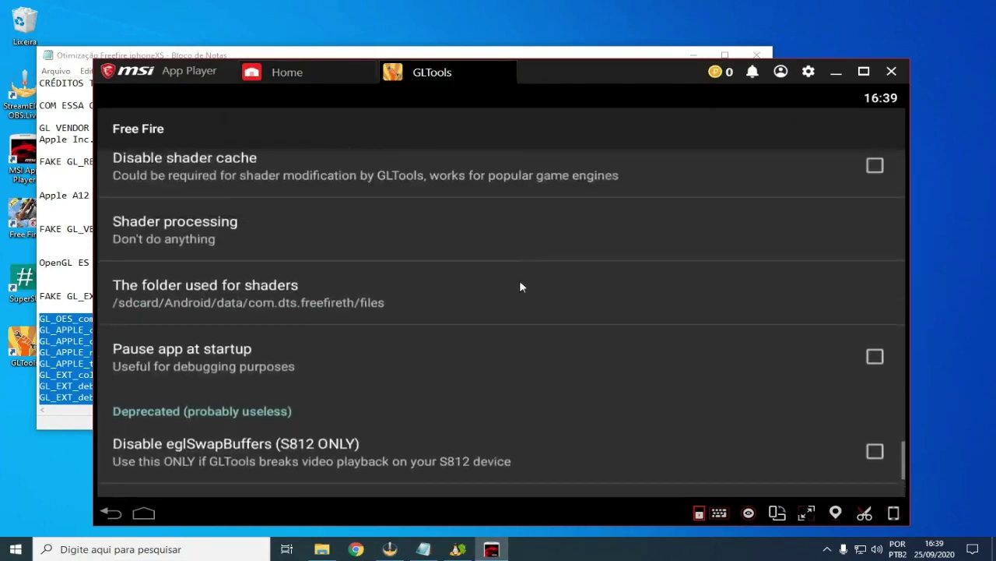
scroll(523, 325, "up", 15)
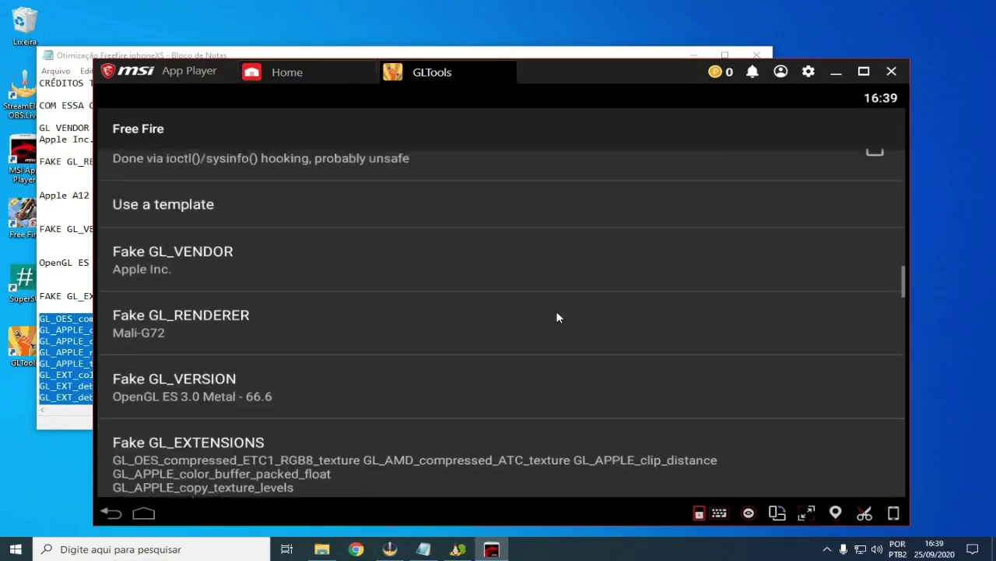
left_click(506, 69)
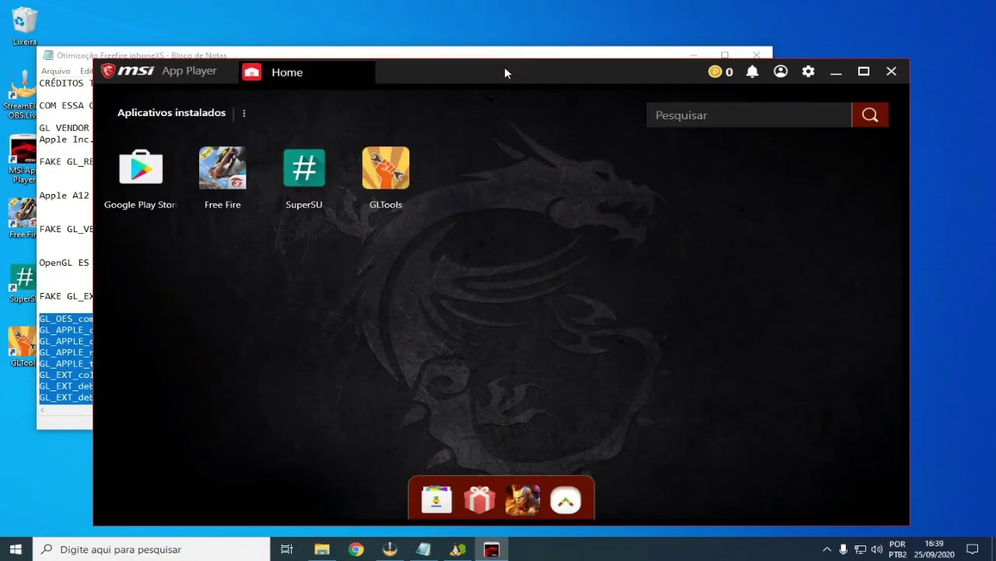
Step: Switch to BlueStacks Tweaker, force-kill the running emulator, and start it again
left_click(457, 555)
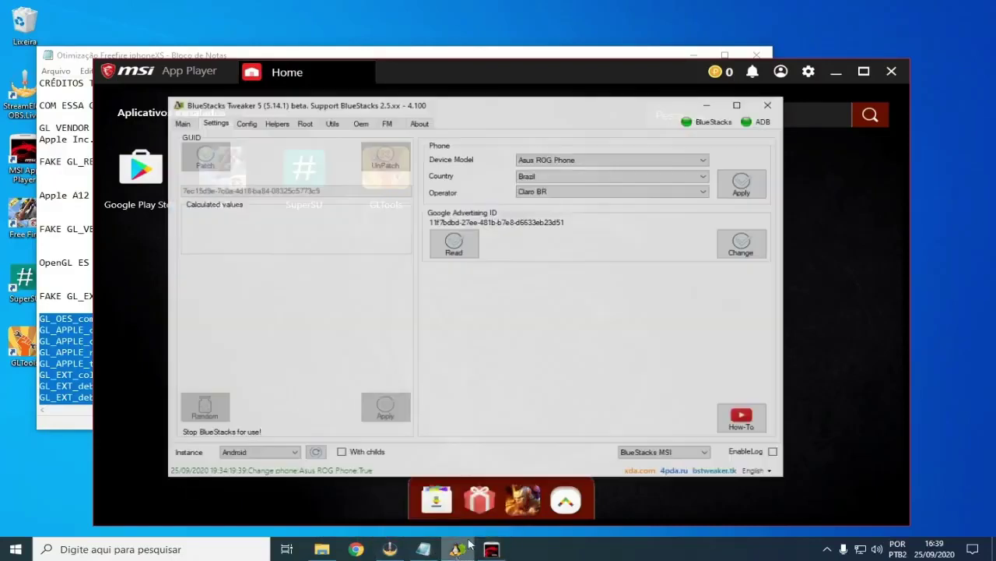
left_click(175, 109)
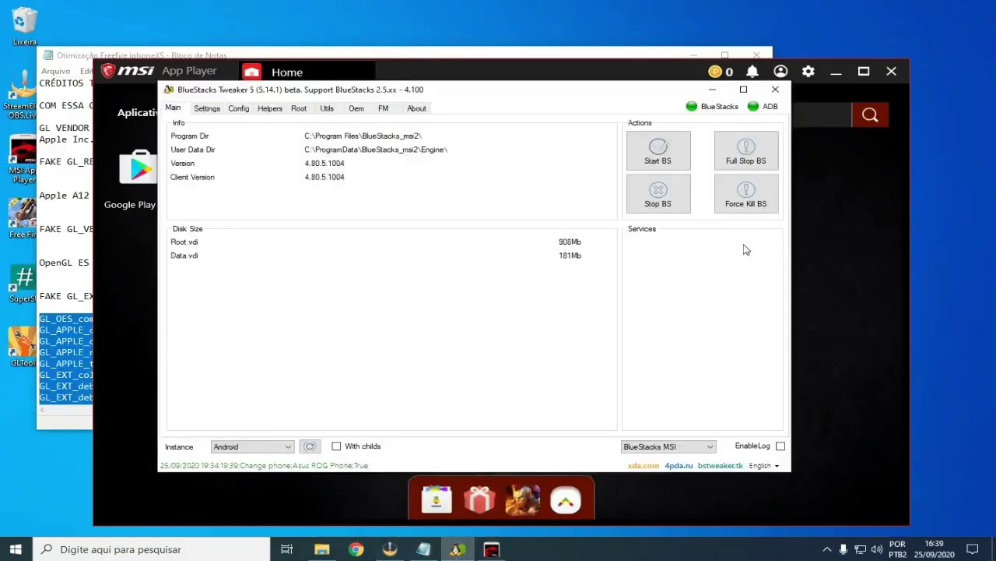
left_click(754, 201)
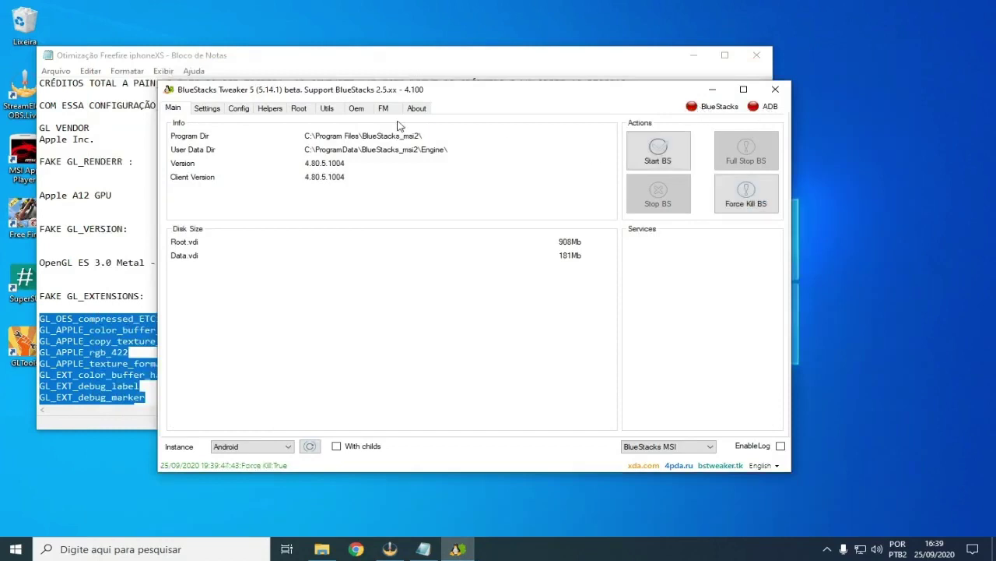
left_click(696, 58)
left_click(662, 149)
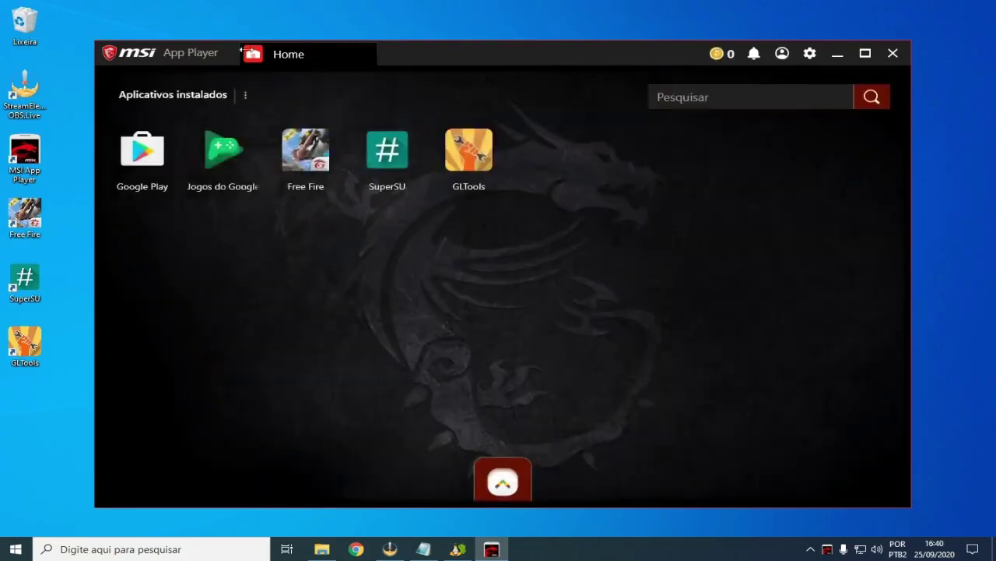
Step: Reopen GLTools in the restarted emulator and check Free Fire's saved settings, especially the fake GPU vendor, renderer, version and extensions
left_click(396, 149)
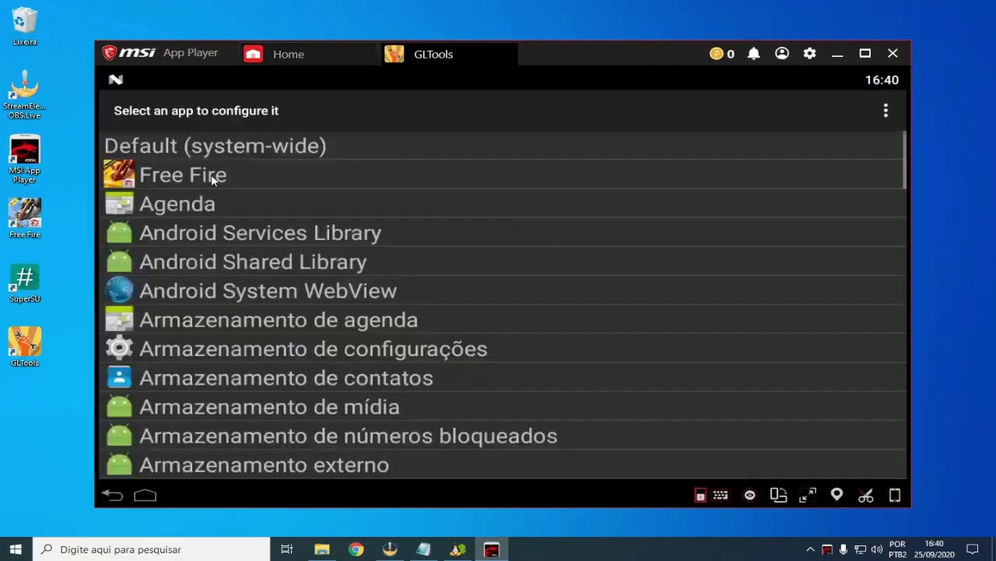
left_click(213, 177)
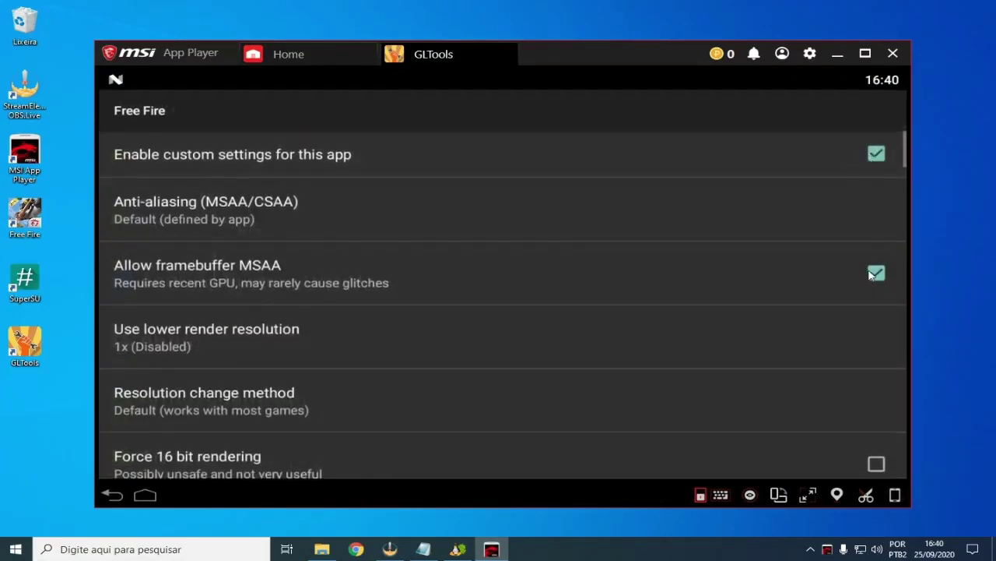
scroll(670, 153, "down", 3)
scroll(392, 188, "down", 7)
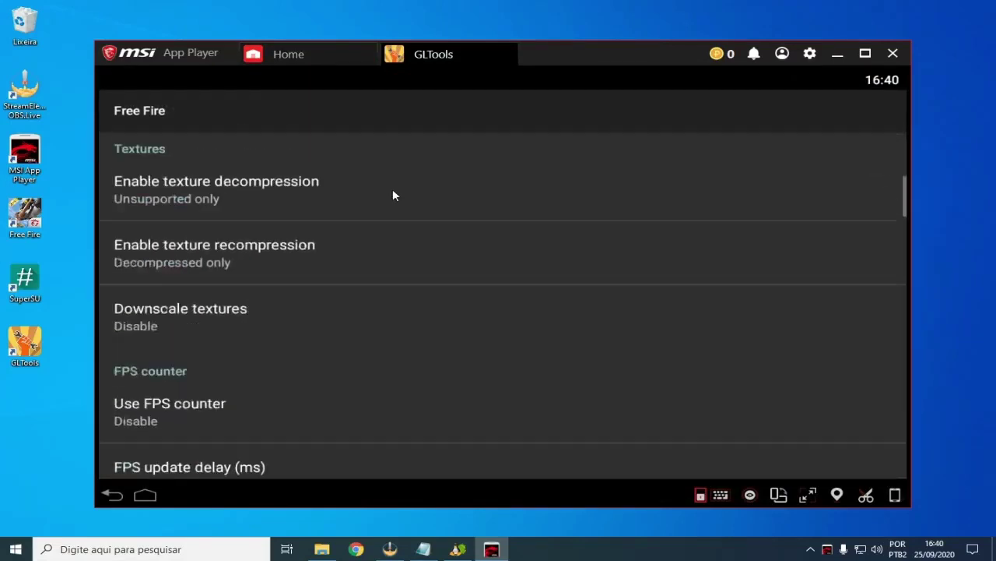
left_click_drag(362, 427, 359, 220)
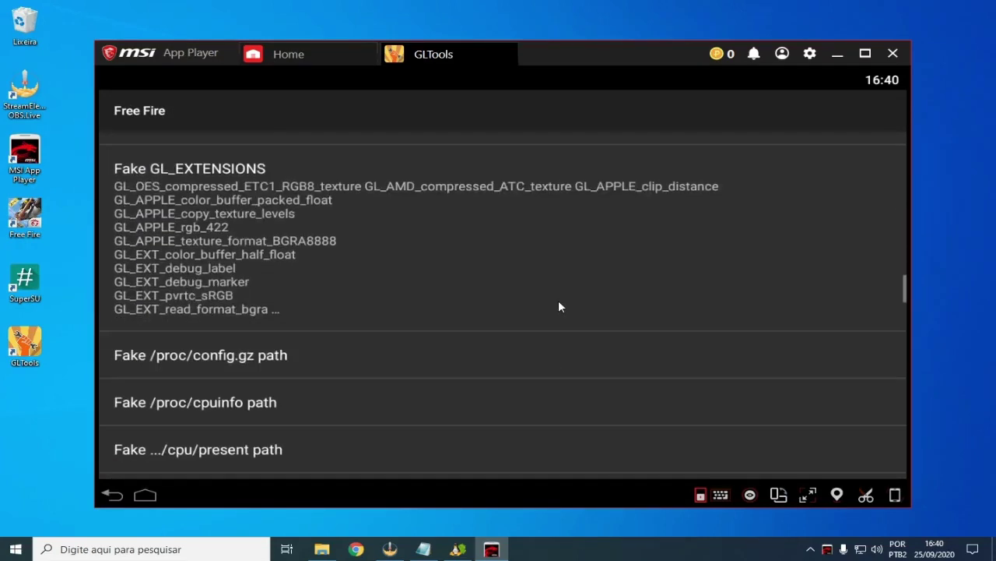
scroll(241, 301, "up", 2)
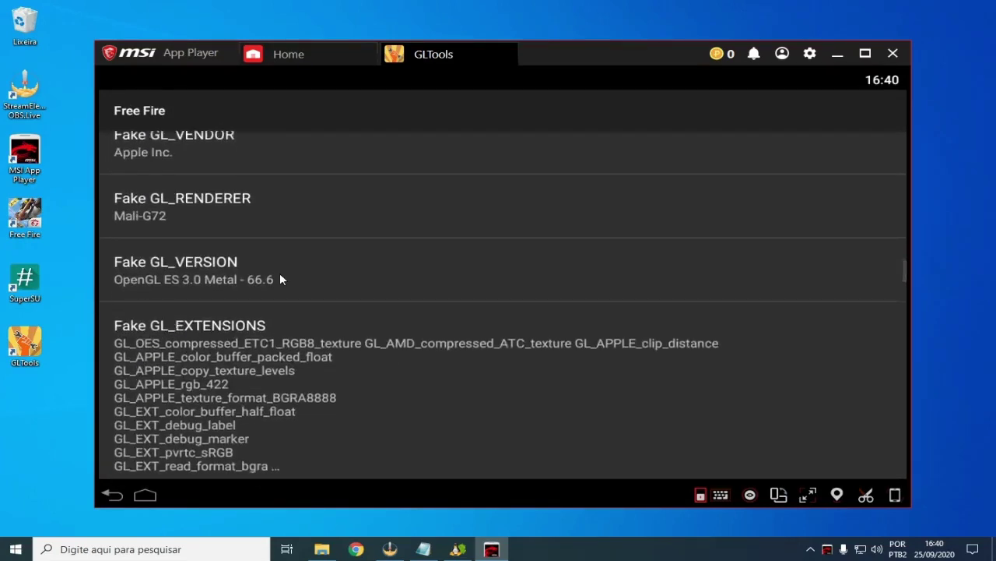
scroll(280, 276, "up", 1)
left_click_drag(289, 246, 132, 352)
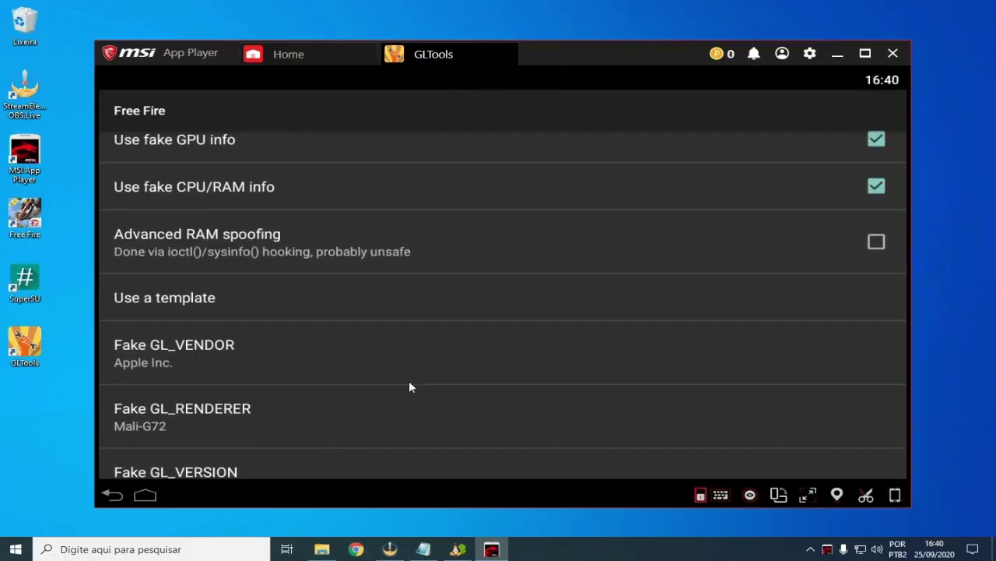
Step: Check the fake GPU entries against the Notepad notes and close GLTools
left_click_drag(409, 379, 390, 314)
left_click(423, 549)
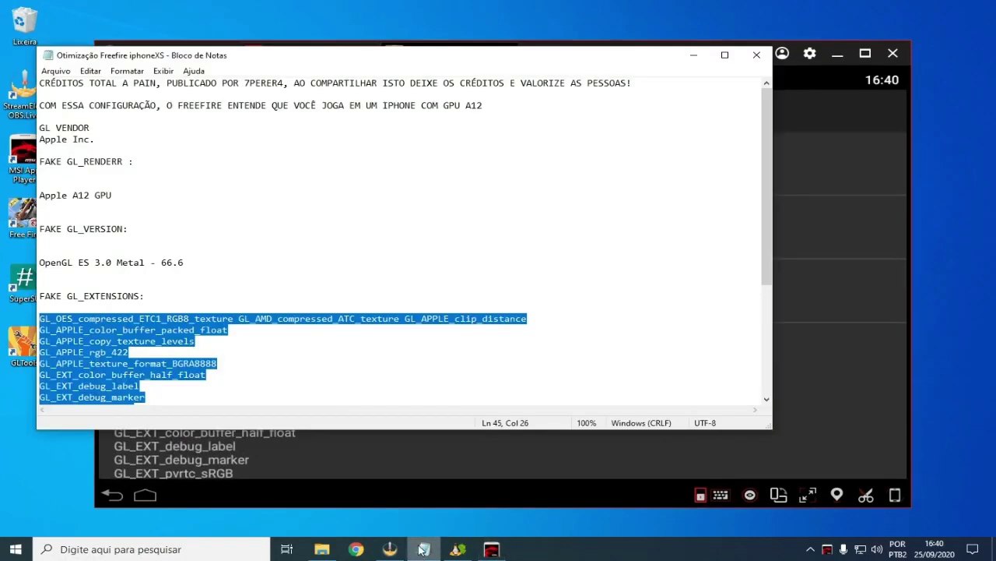
left_click(491, 549)
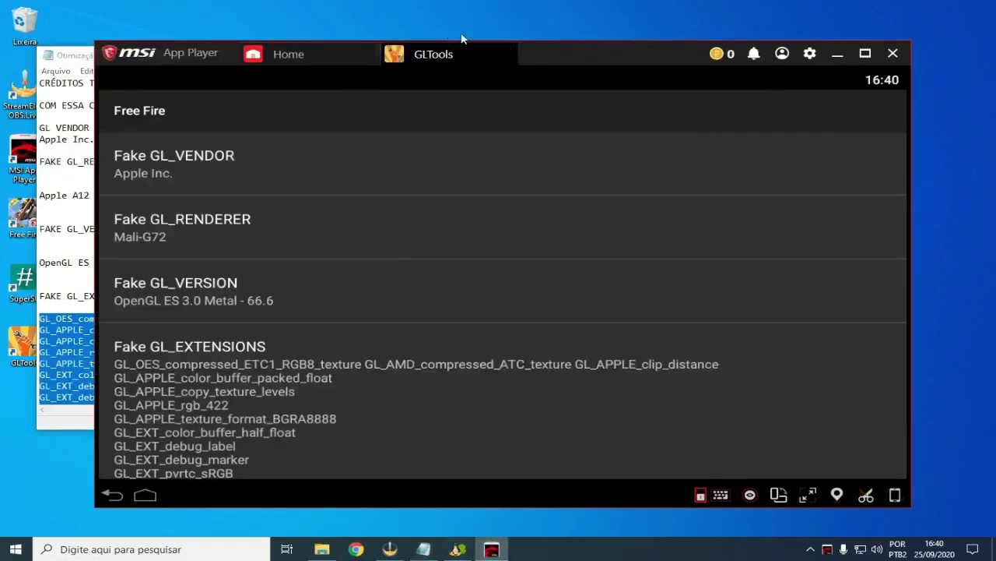
left_click(508, 46)
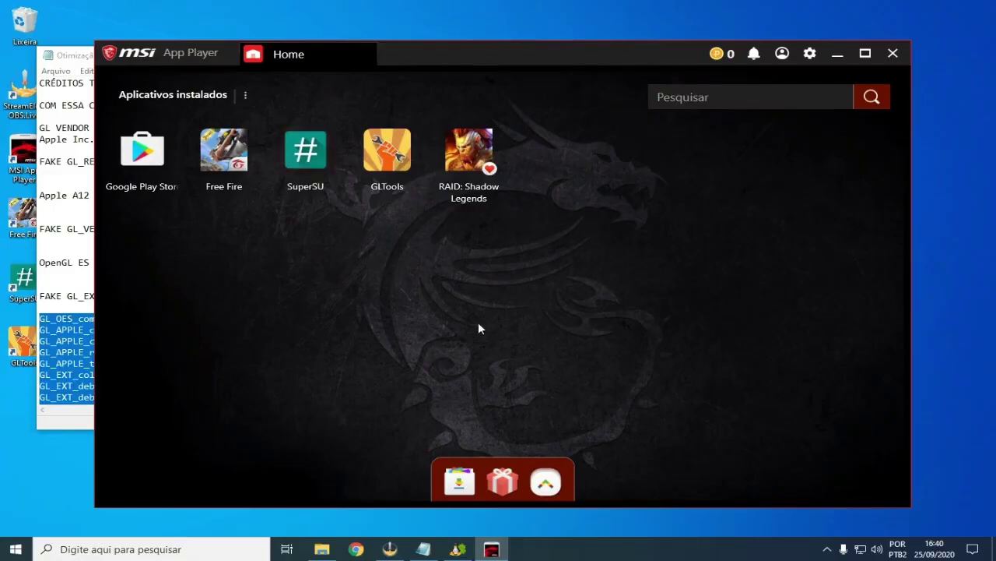
Step: Install the Color-Changer-Pro_1.11_A2zApk.Com APK from the desktop into MSI App Player
left_click(839, 55)
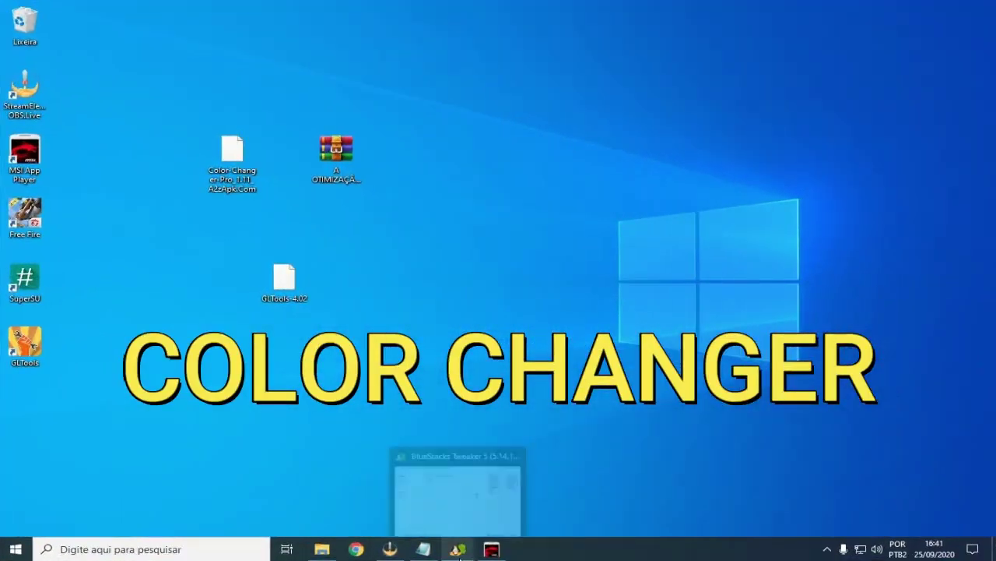
left_click(491, 549)
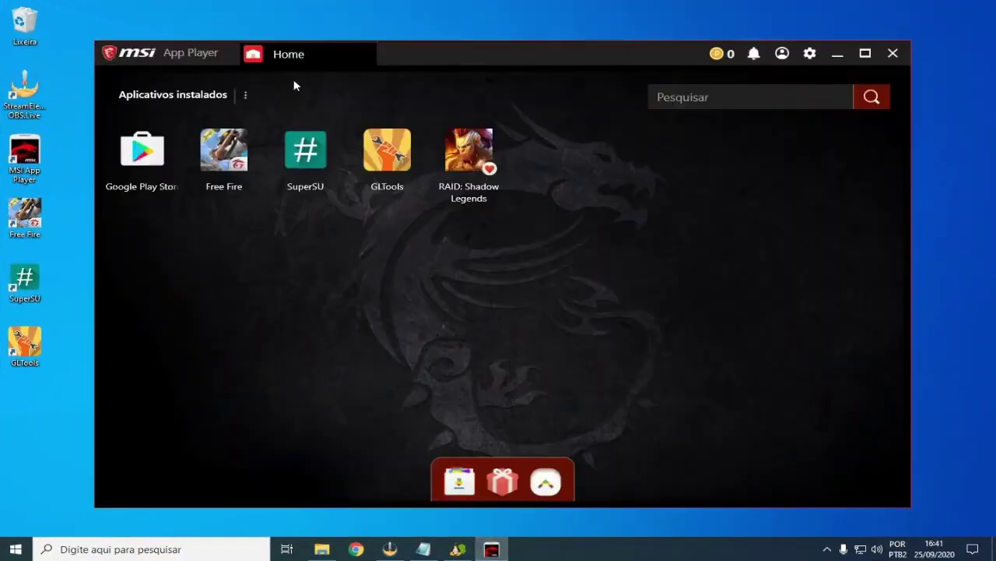
left_click(246, 95)
left_click(270, 95)
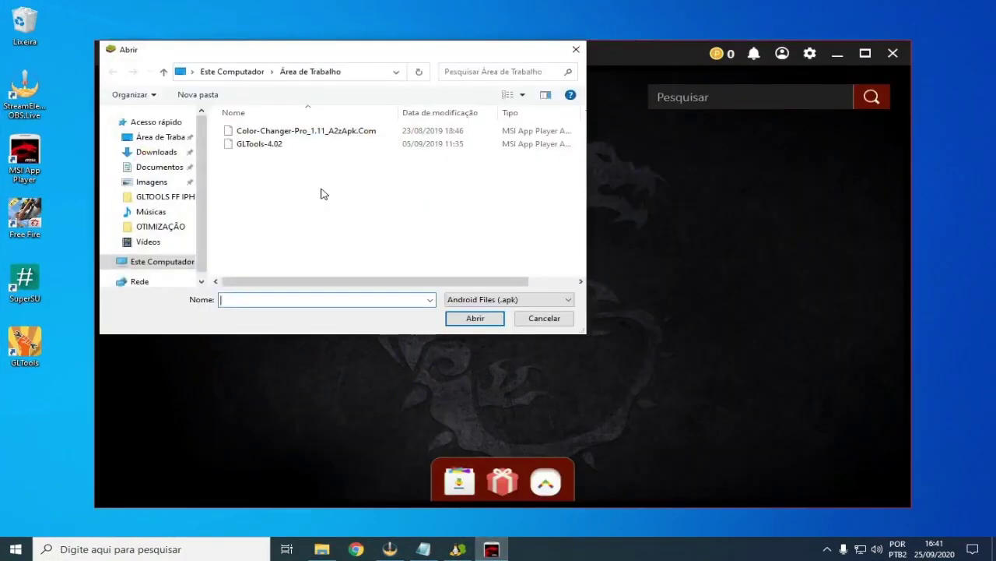
left_click(270, 134)
left_click(473, 317)
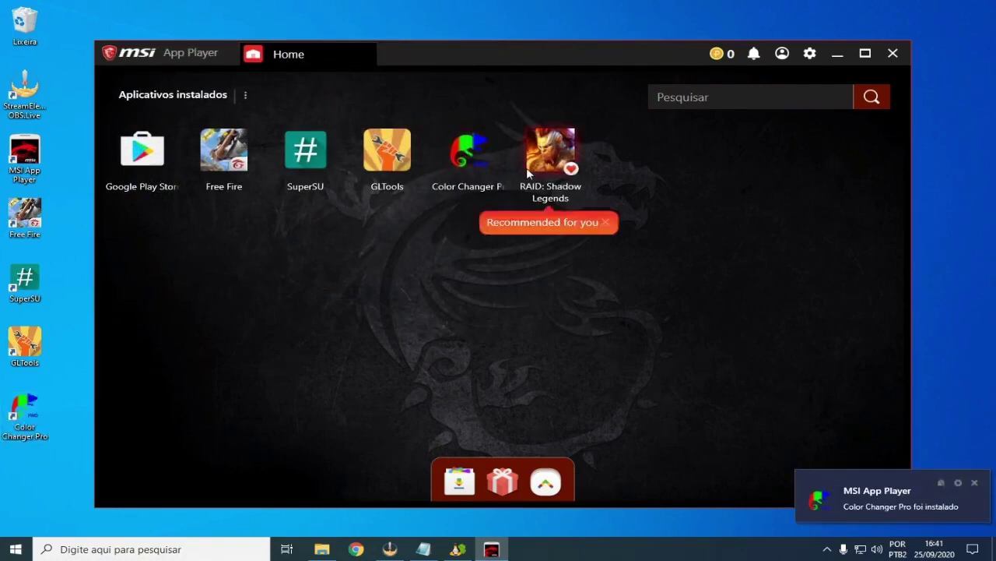
Step: Launch Color Changer Pro, dismiss its update notes, open the Custom1 mode, and grant the app superuser access
left_click(467, 154)
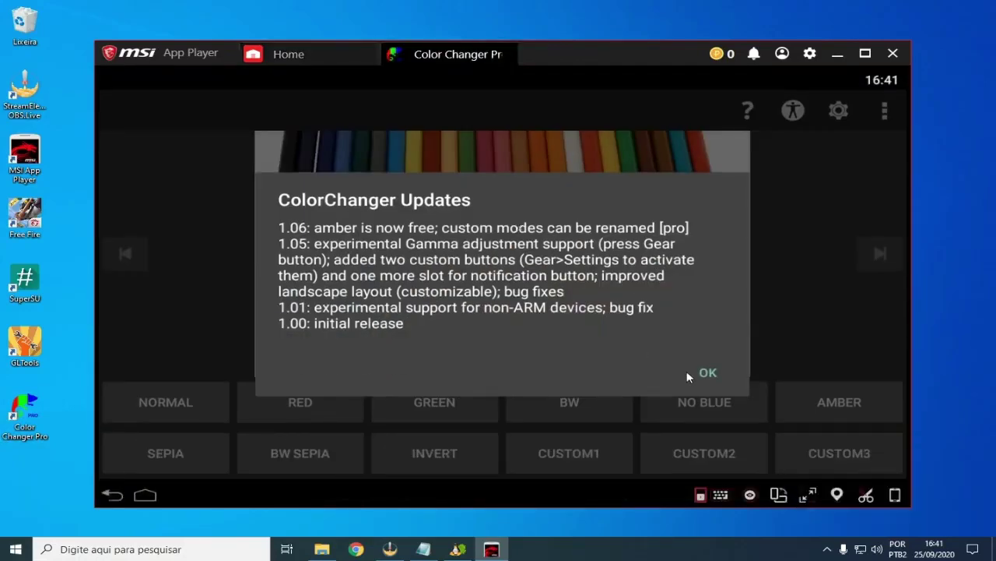
left_click(709, 376)
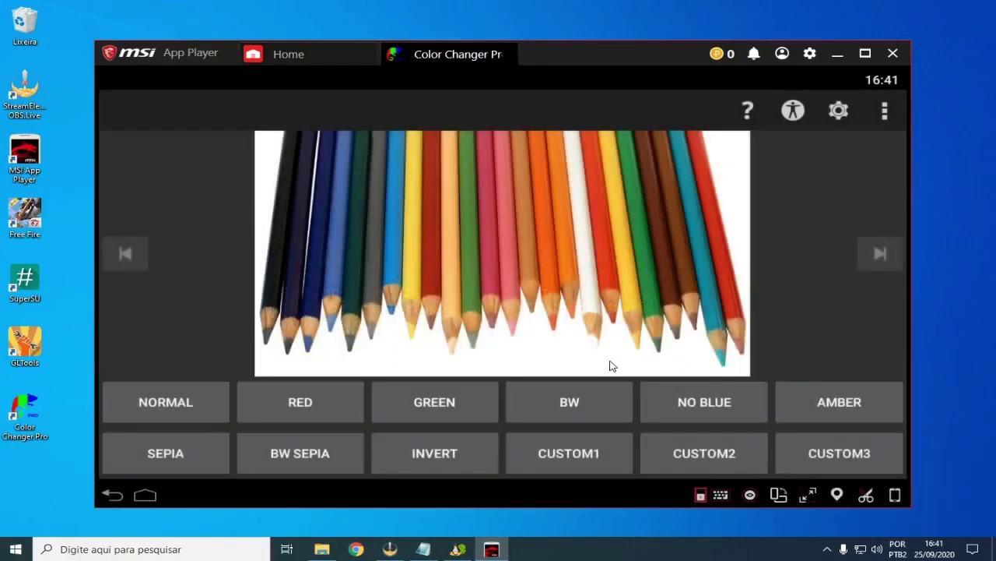
left_click(559, 455)
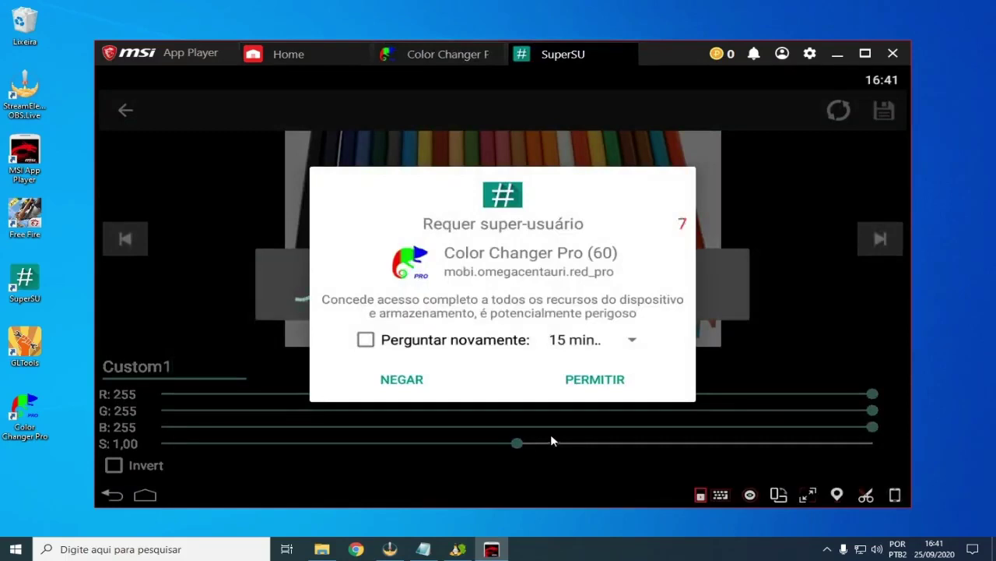
left_click(591, 383)
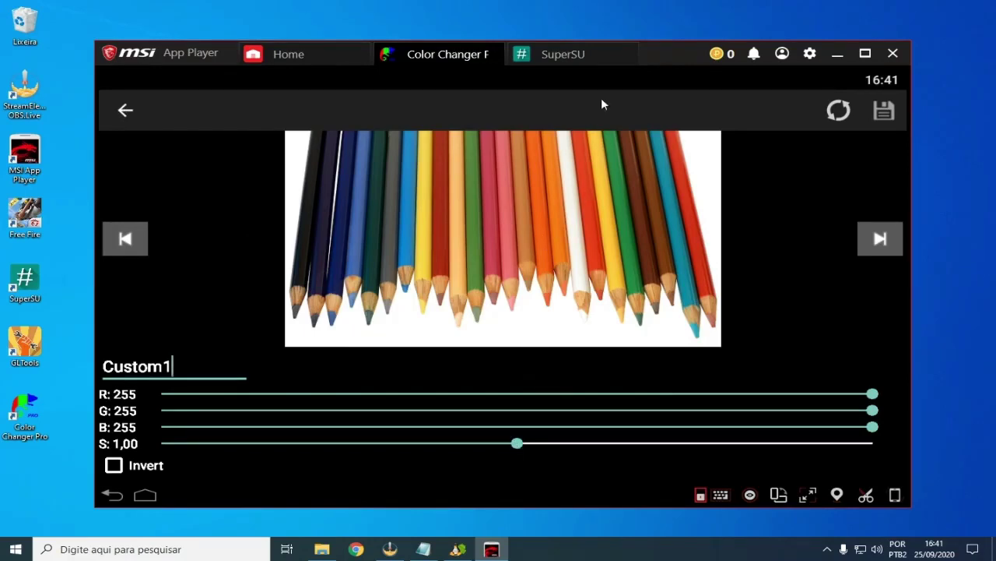
Step: Close SuperSU and Color Changer Pro, and relaunch Color Changer Pro
left_click(627, 52)
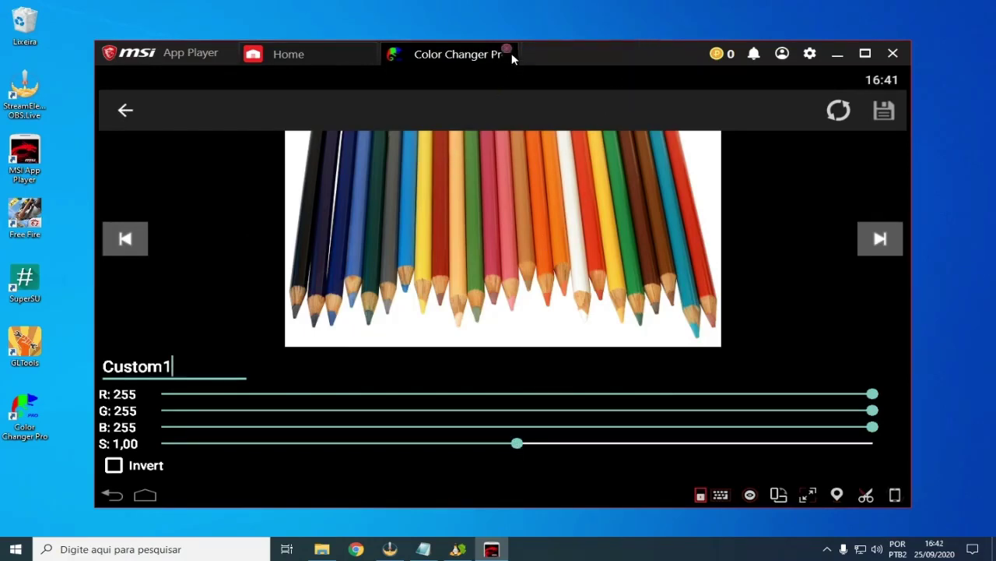
left_click(510, 52)
left_click(474, 160)
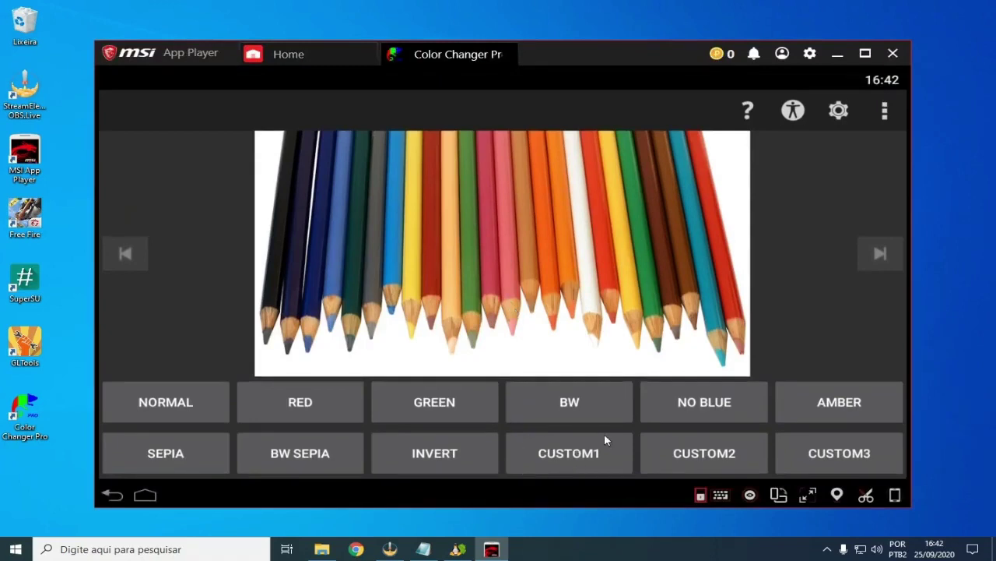
Step: Open Color Changer Pro's Custom1 mode and raise its saturation (S) slightly
left_click(558, 452)
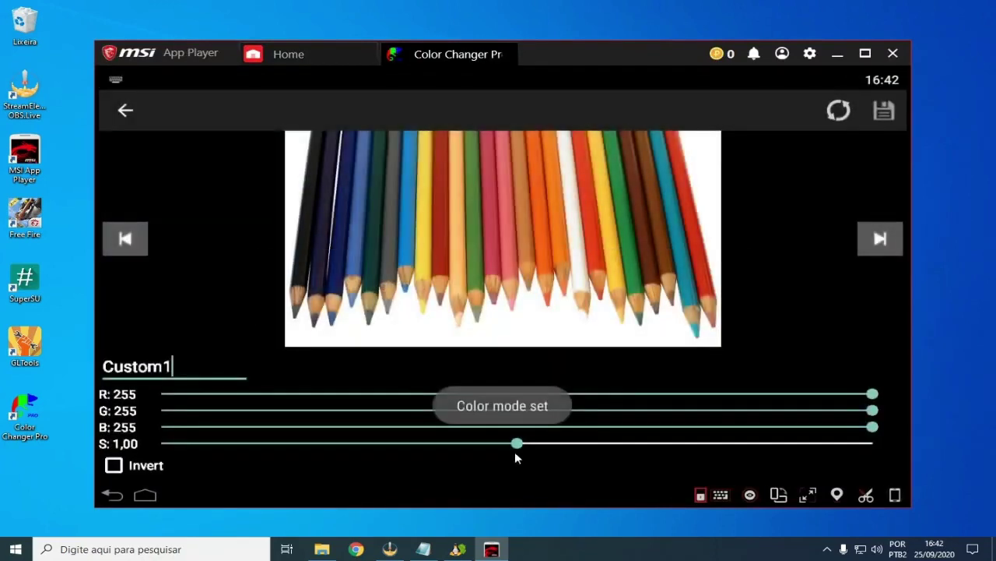
mouse_move(515, 445)
left_mouse_down()
mouse_move(876, 443)
mouse_move(167, 446)
mouse_move(517, 447)
left_mouse_up()
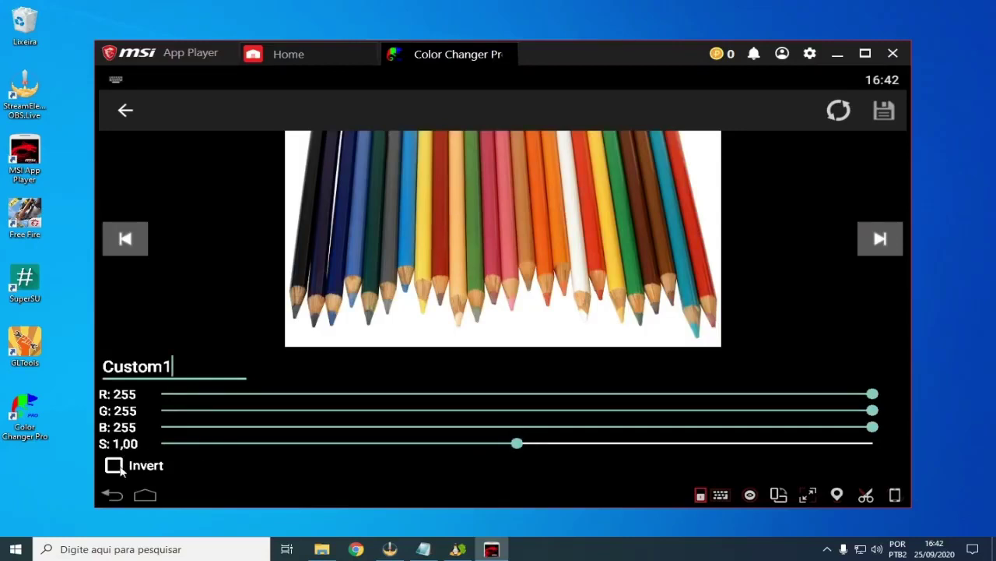
left_click_drag(519, 445, 553, 450)
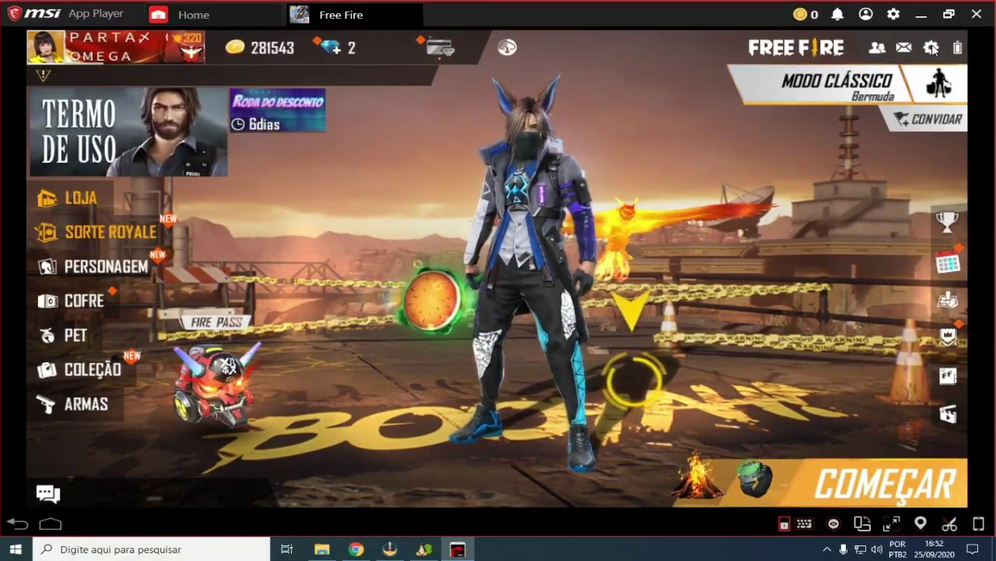
Step: Try Sombra Ligado and Alta Resolução ALTO in Free Fire's basic graphics settings, and return them to Desligado and NORMAL
left_click(932, 49)
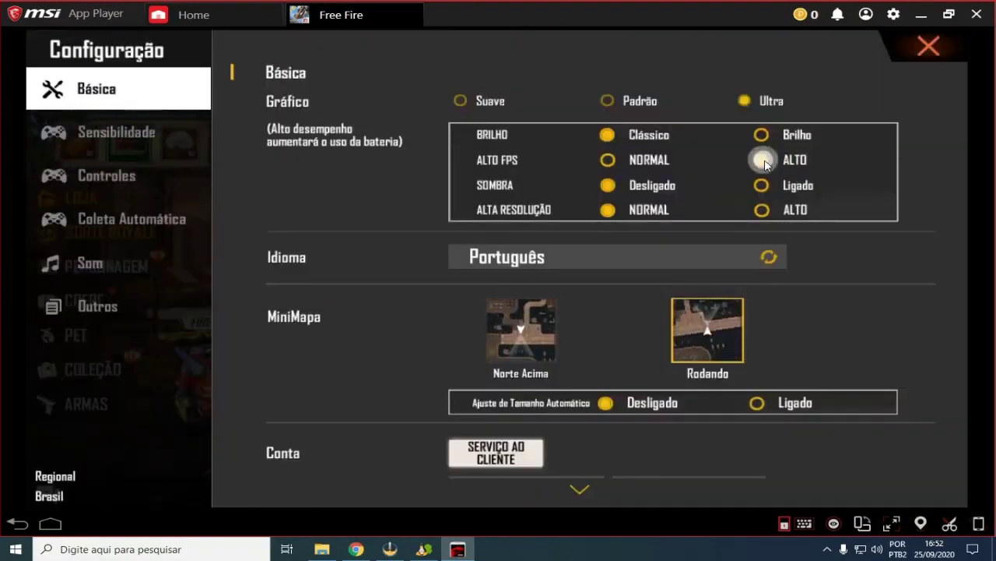
left_click(762, 185)
left_click(762, 209)
left_click(613, 186)
left_click(608, 209)
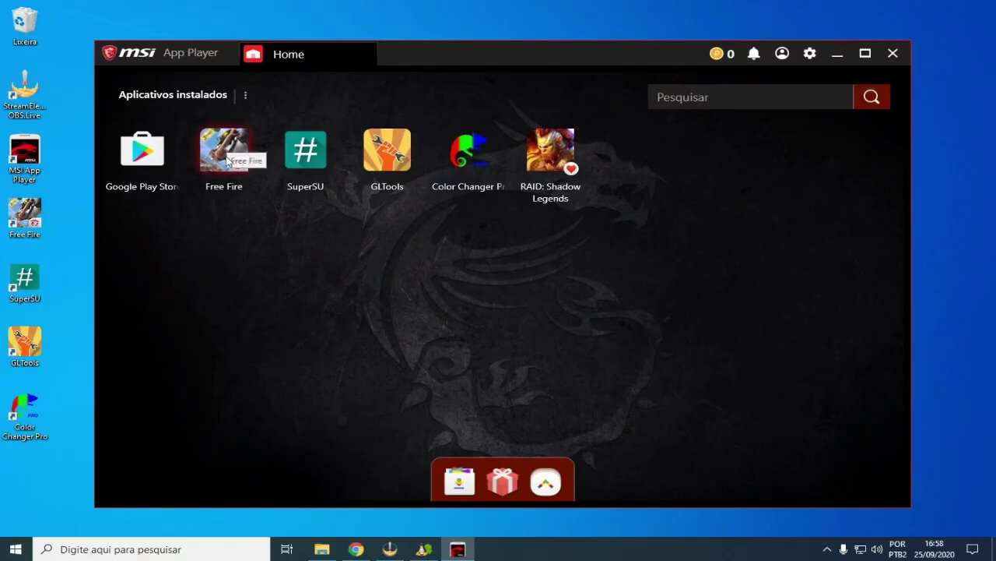
Step: Enable Mostrar FPS durante o jogo and Ativar taxas de FPS altas in the emulator's Engine settings
left_click(810, 55)
left_click(766, 99)
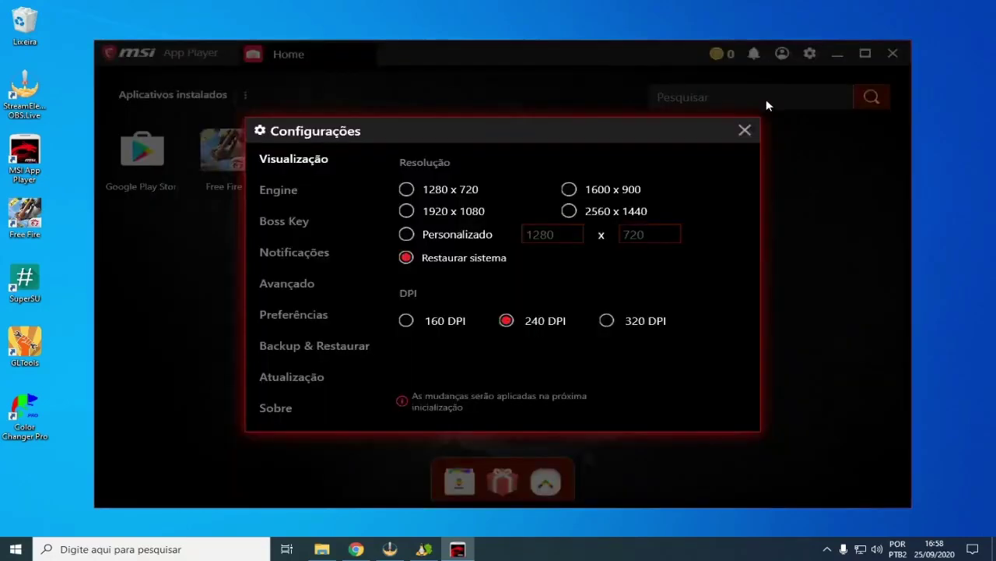
left_click(279, 224)
left_click(280, 195)
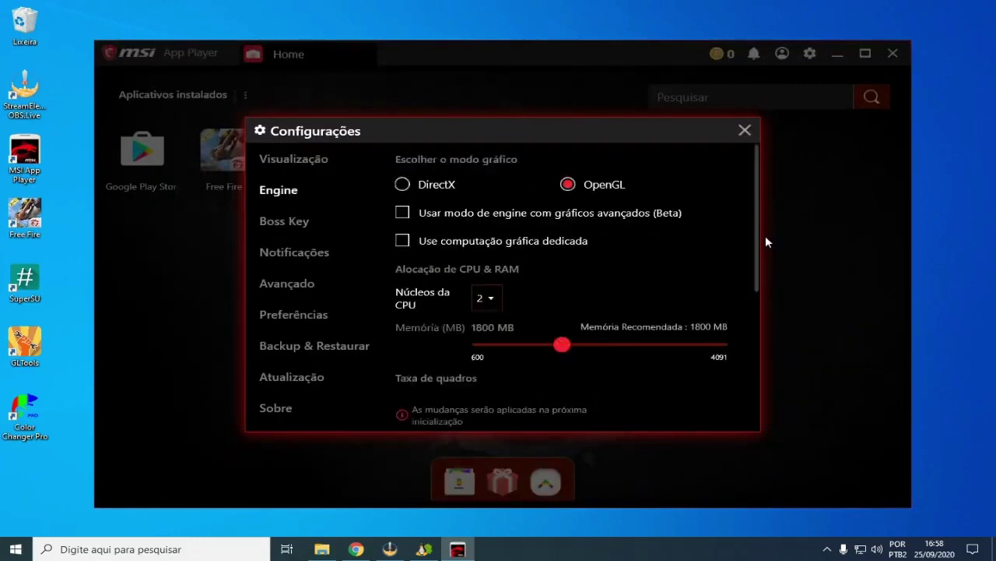
scroll(763, 257, "down", 3)
scroll(763, 315, "down", 2)
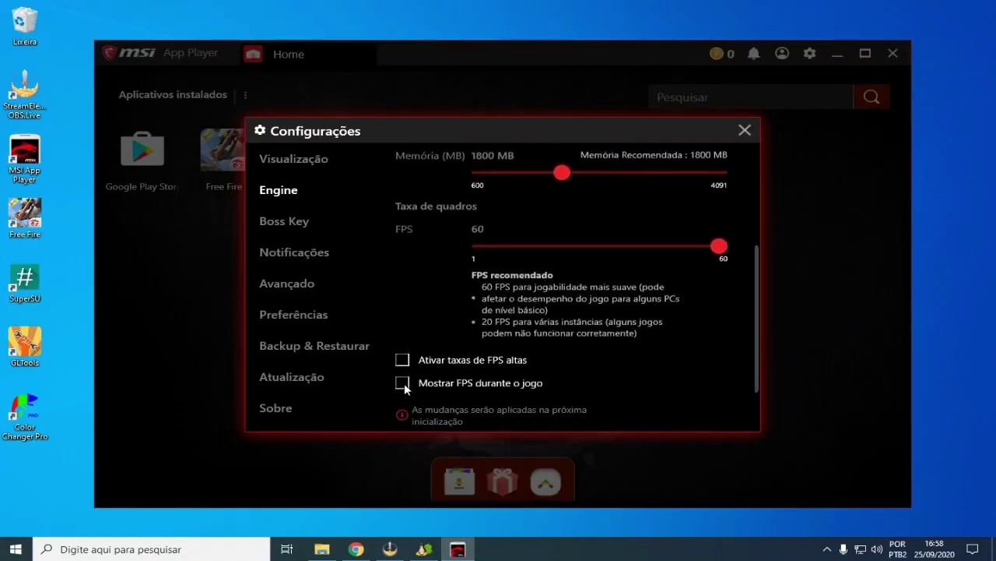
left_click(402, 383)
left_click(403, 359)
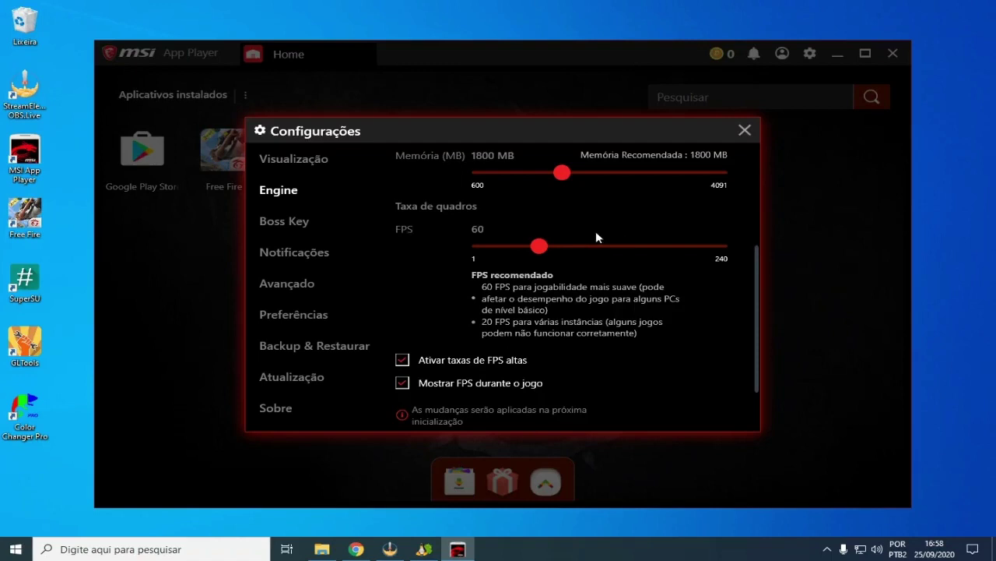
Step: Try a frame rate of 90 FPS in the Engine settings, and return it to 60
left_click_drag(536, 248, 565, 248)
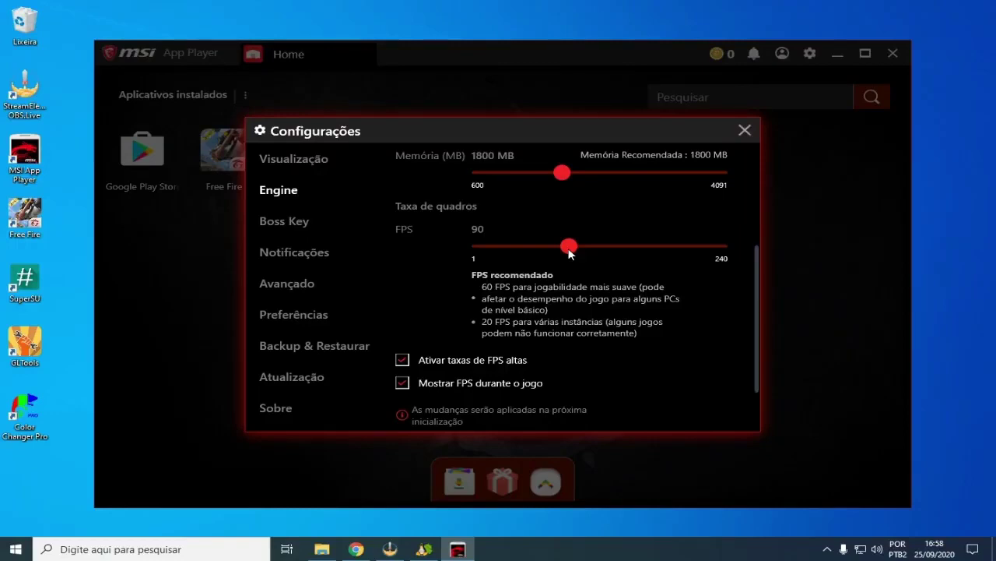
left_click_drag(570, 250, 538, 256)
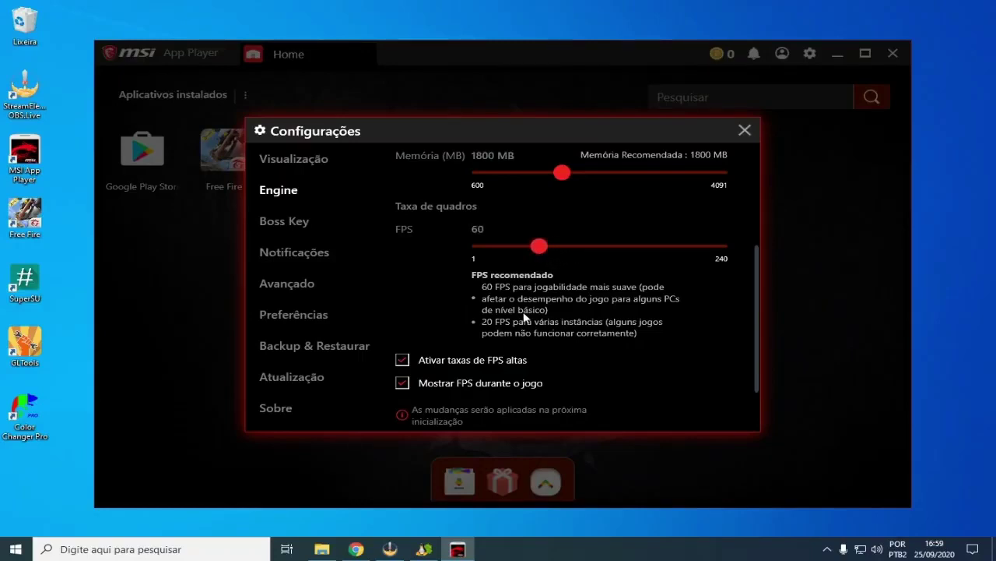
left_click(306, 160)
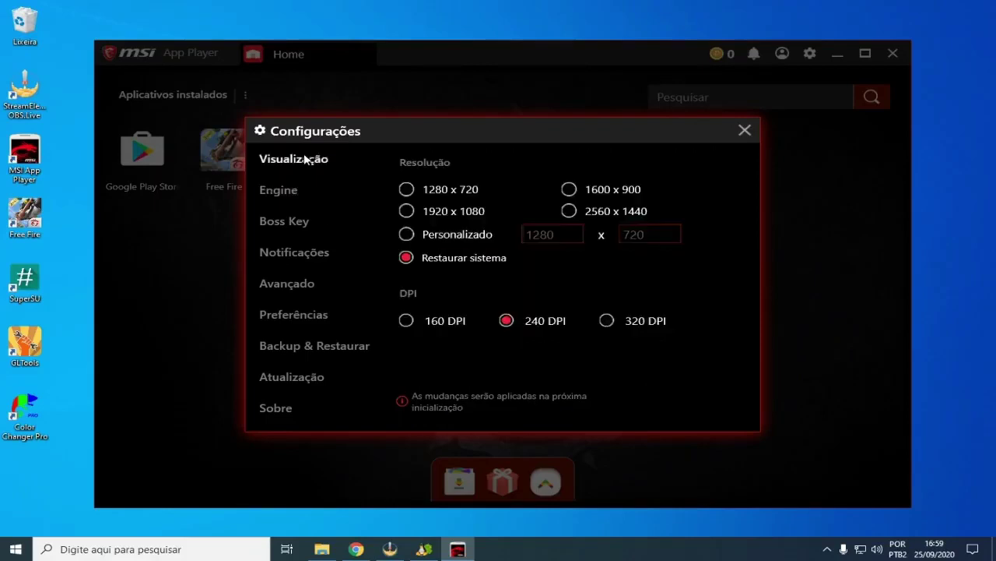
left_click(278, 190)
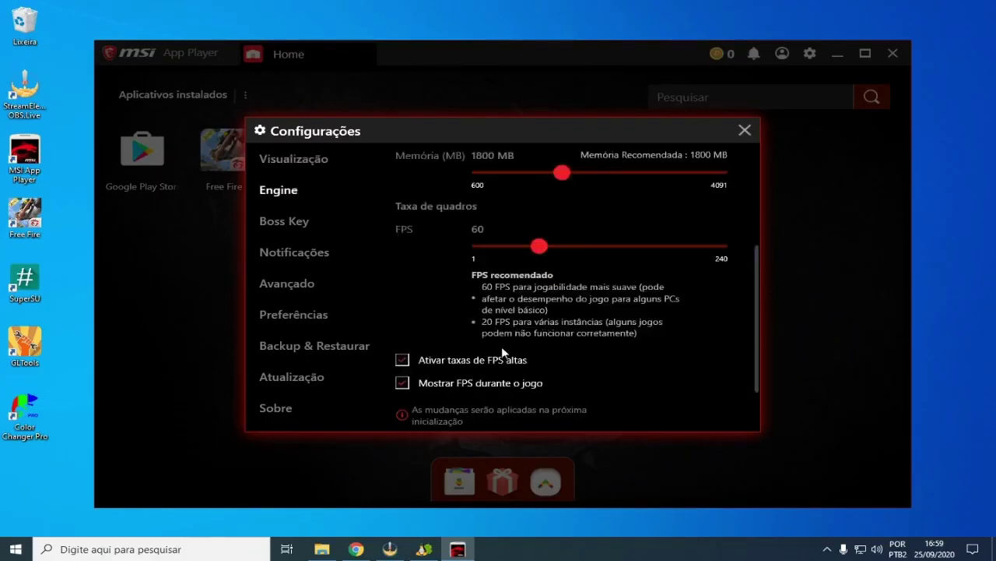
scroll(402, 384, "up", 1)
left_click(305, 161)
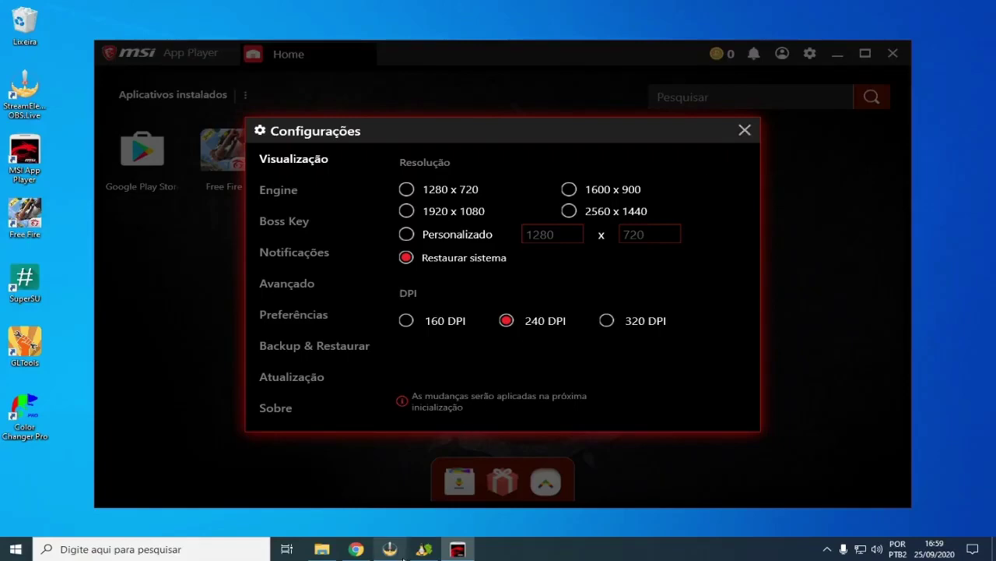
left_click(389, 549)
left_click(915, 7)
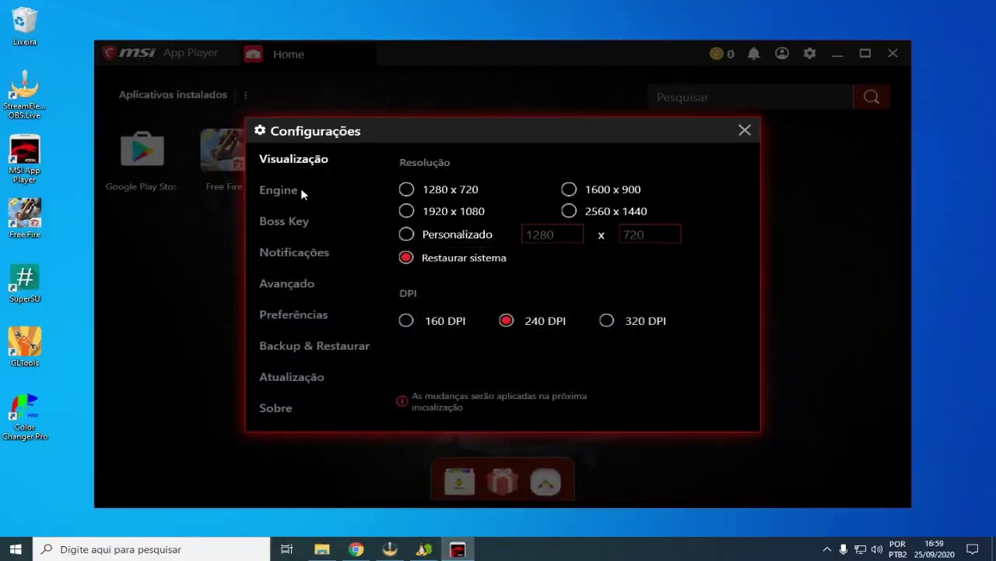
Step: Switch to BlueStacks Tweaker 5, examine its Config and Main pages, and minimize it
left_click(424, 549)
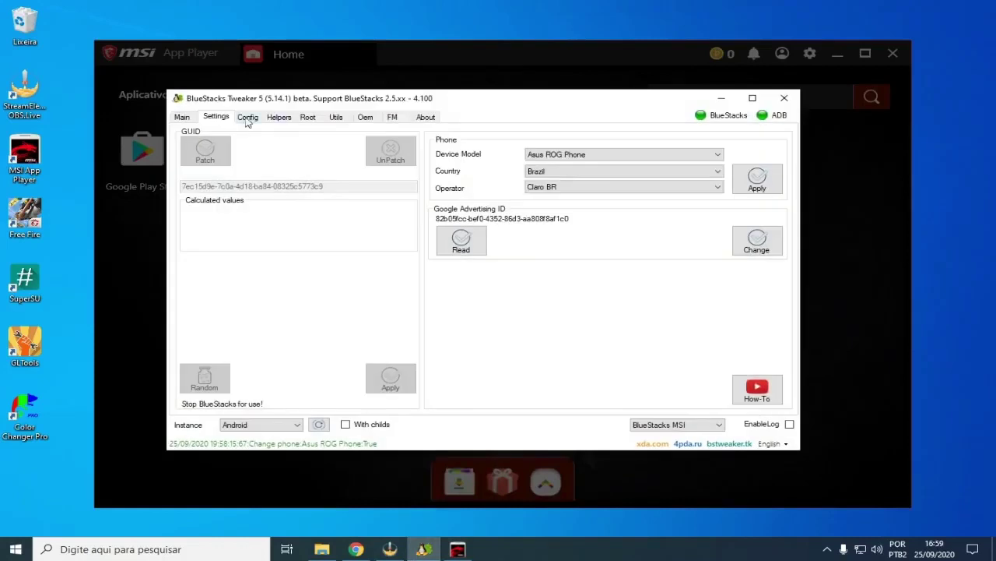
left_click(248, 116)
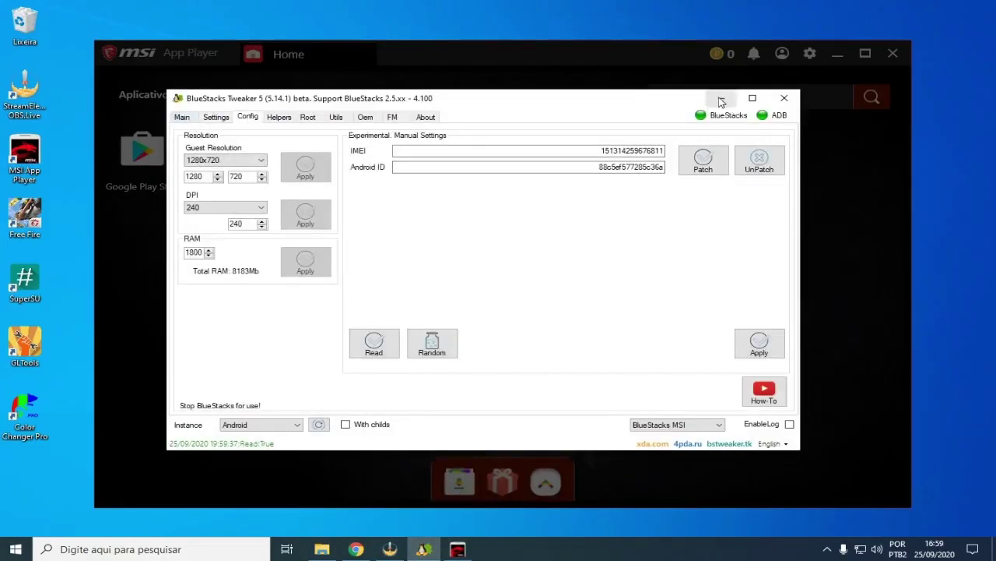
left_click(182, 118)
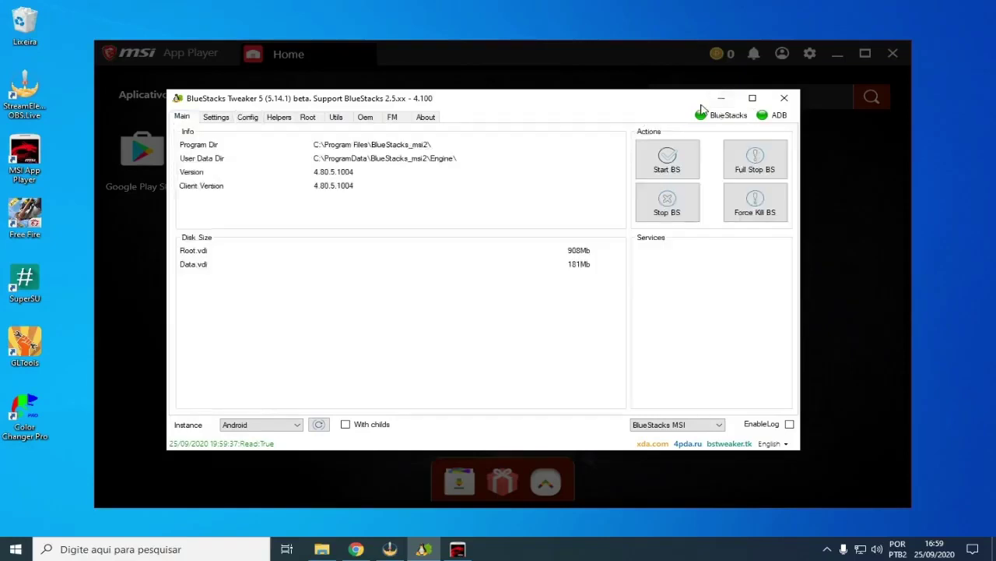
left_click(721, 98)
Step: Close the emulator settings and launch Free Fire, dismissing its game controls overview and on-screen tips
left_click(744, 128)
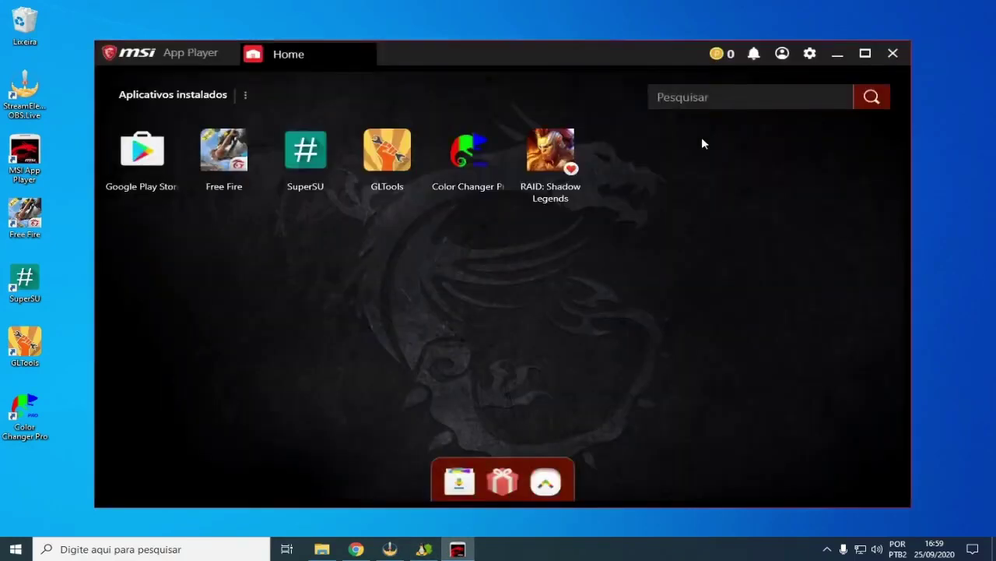
left_click(234, 159)
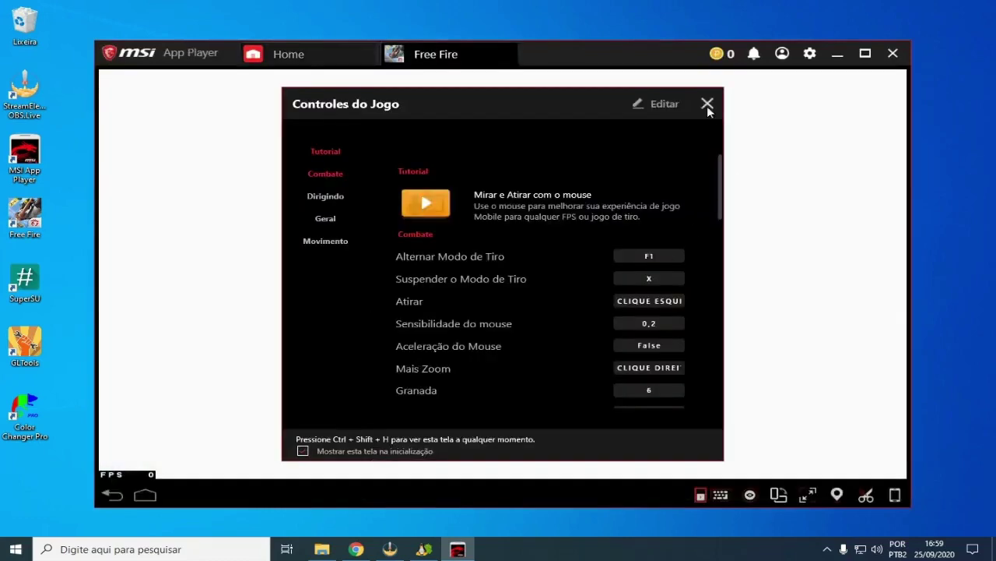
left_click(709, 106)
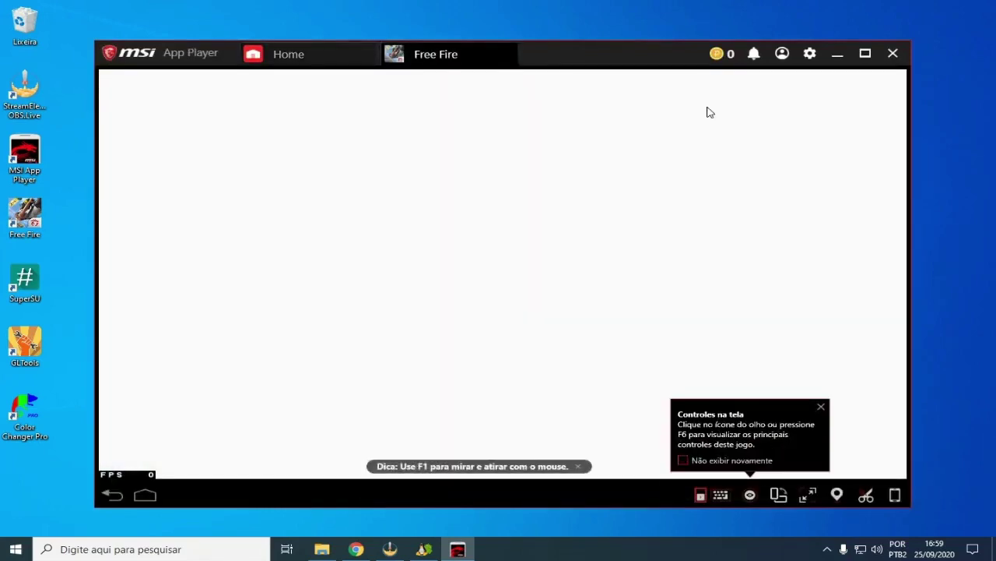
left_click(821, 407)
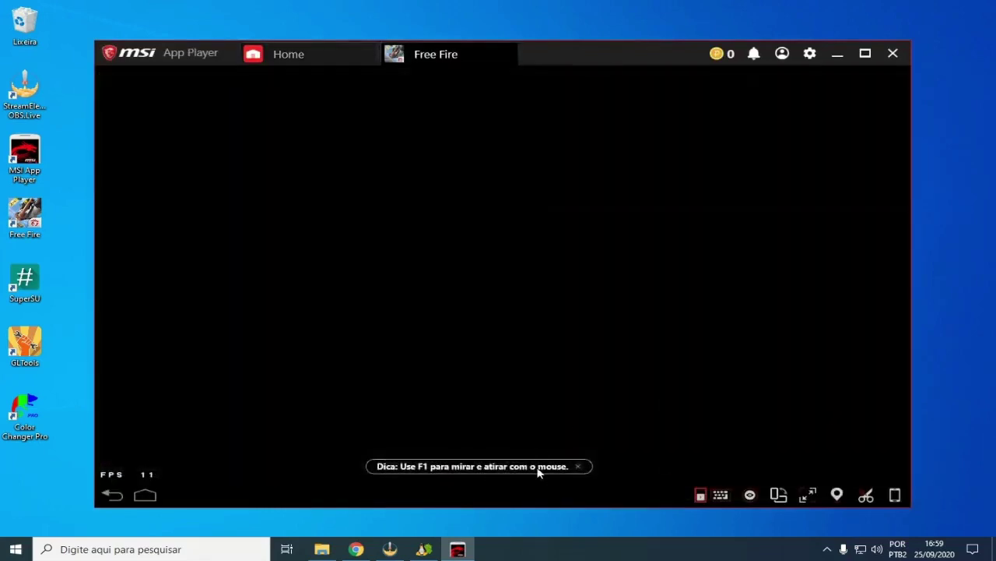
left_click(579, 467)
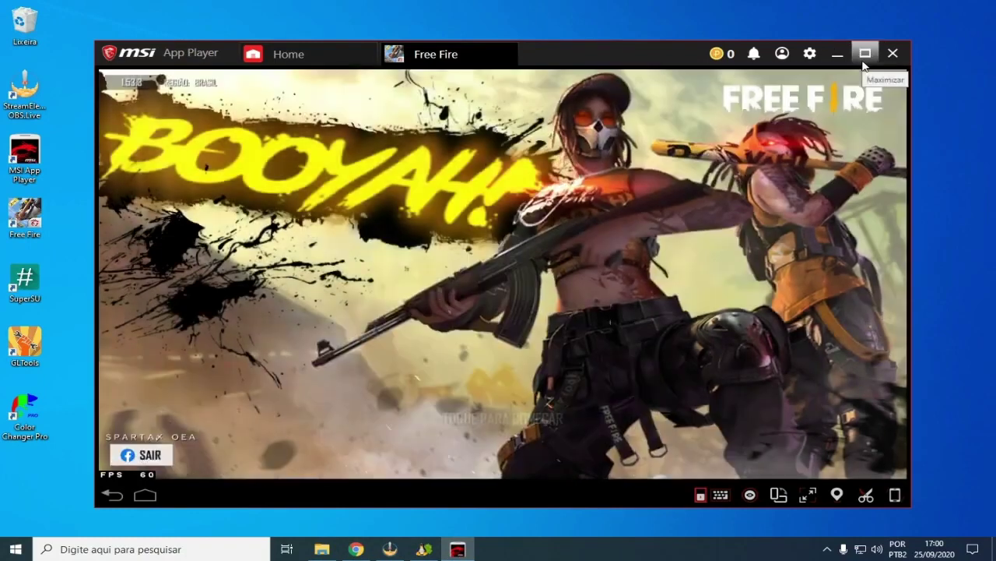
Step: Enter Free Fire's lobby in a maximized window and open the game's Sensibilidade settings
left_click(865, 54)
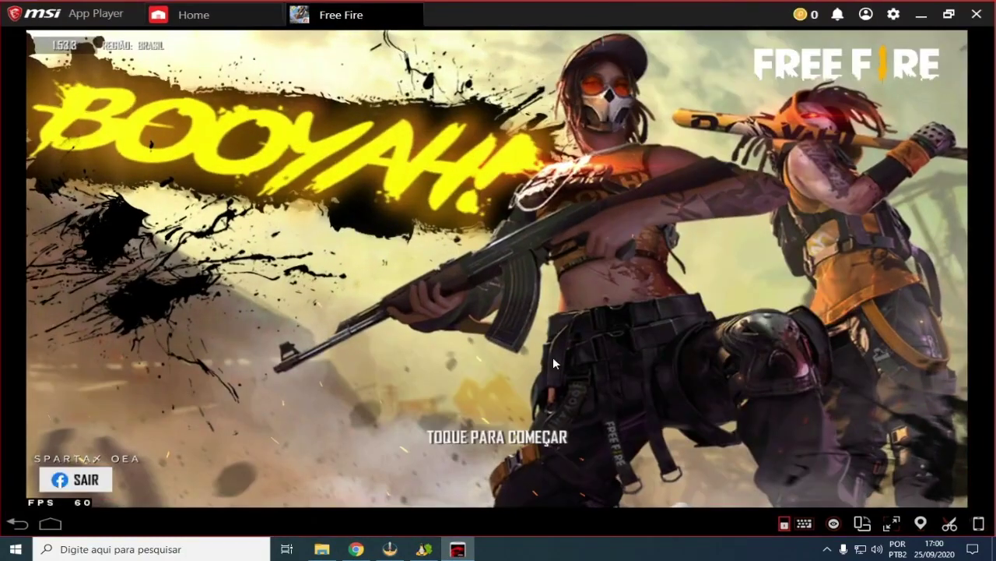
left_click(499, 420)
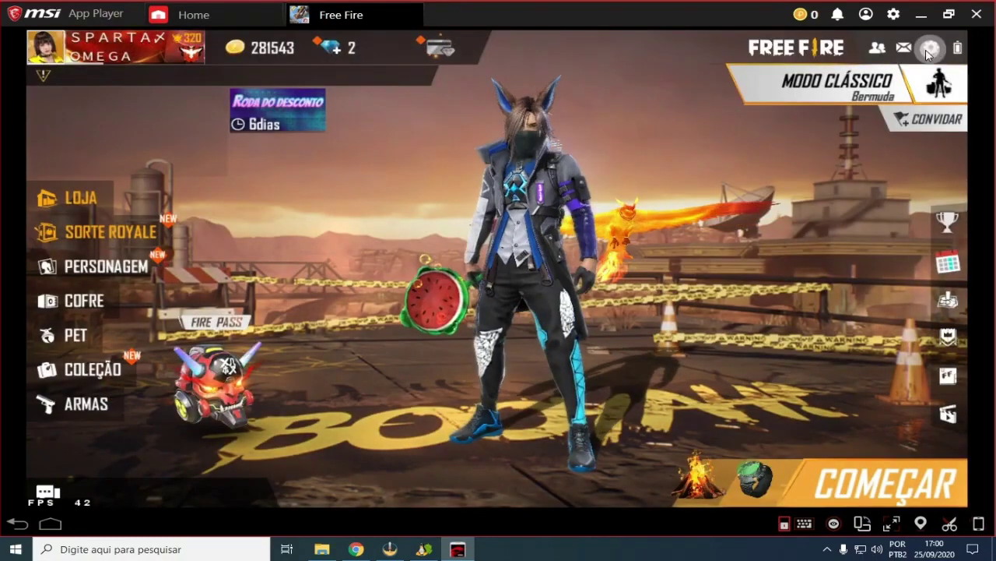
left_click(929, 49)
left_click(141, 130)
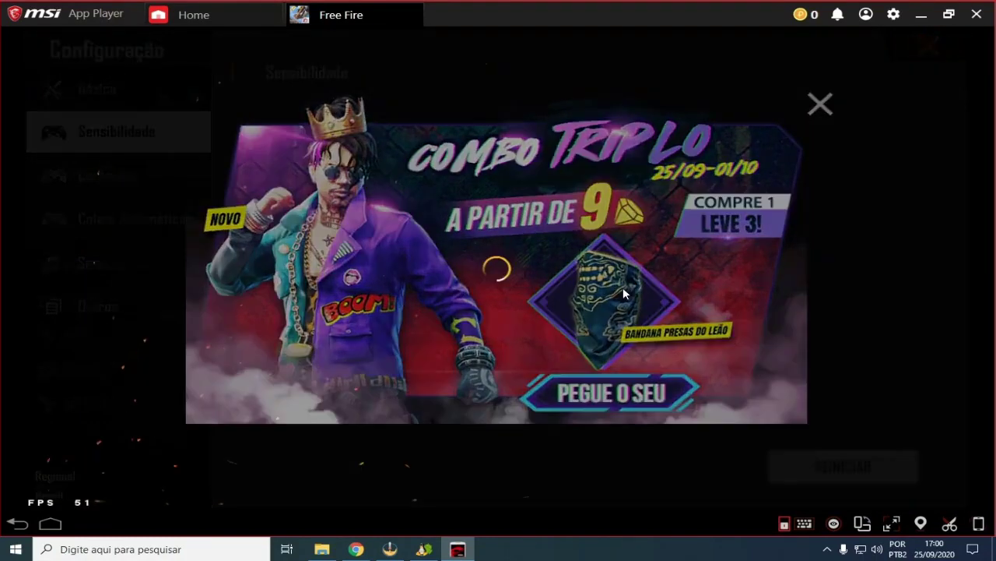
Step: Dismiss the promotional pop-ups covering Free Fire's Sensibilidade settings
left_click(819, 103)
left_click(820, 105)
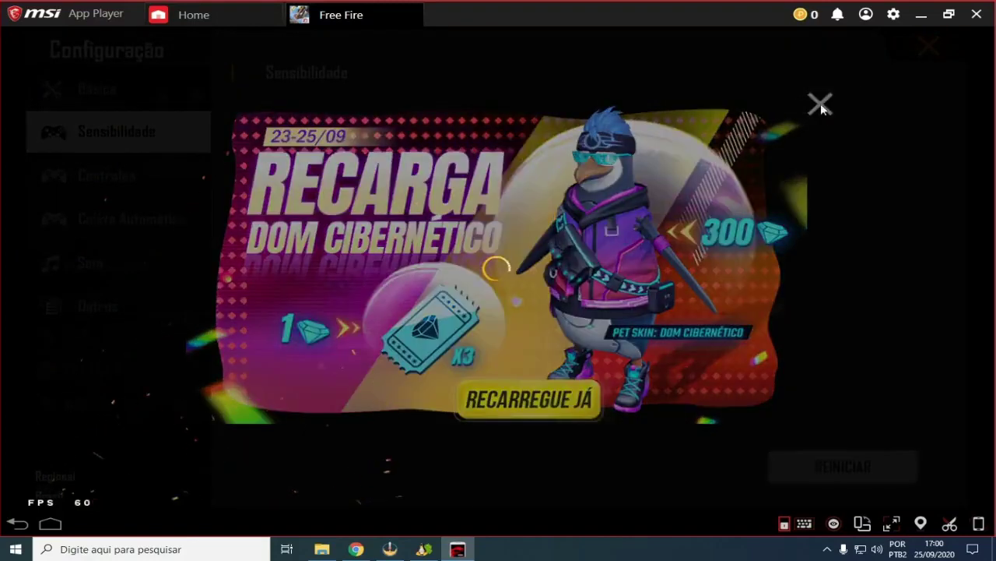
left_click(821, 105)
left_click(821, 101)
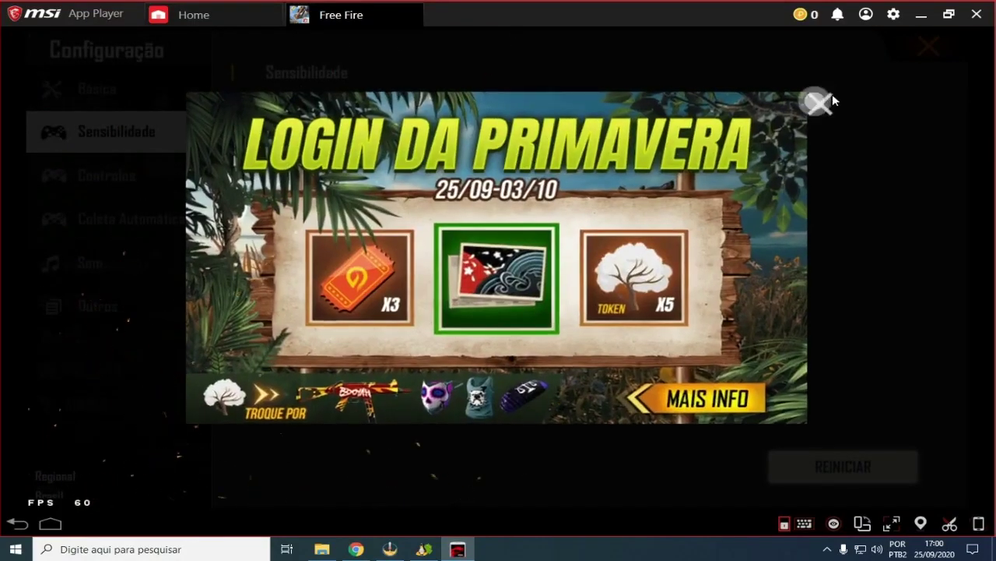
left_click(826, 101)
left_click(935, 48)
left_click(921, 67)
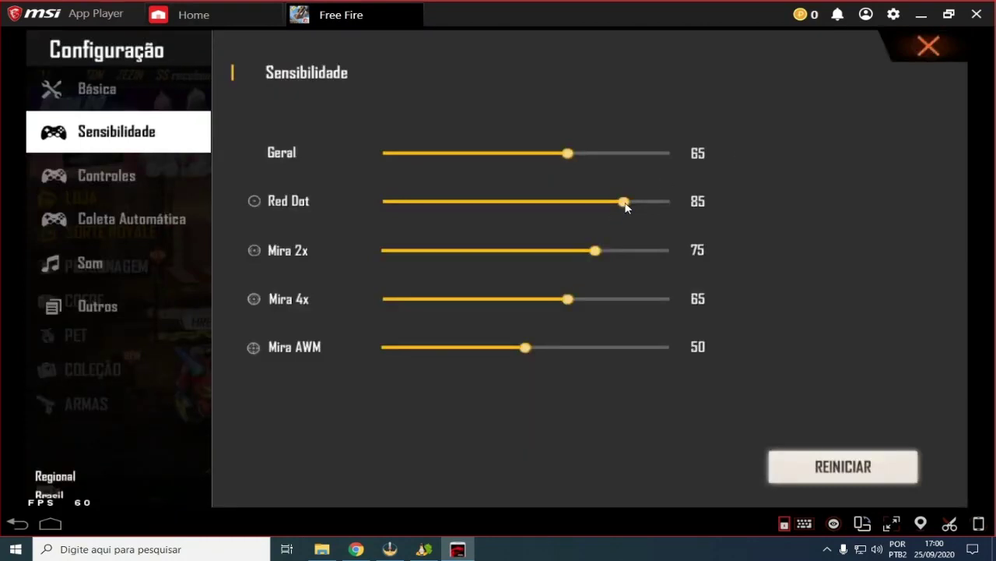
Step: Set the Red Dot, Mira 2x, Mira 4x and Mira AWM sensitivities to 0, and Geral to 24
left_click_drag(625, 203, 362, 199)
left_click_drag(592, 253, 358, 233)
left_click_drag(570, 301, 342, 305)
left_click_drag(530, 357, 309, 351)
left_click_drag(566, 159, 446, 163)
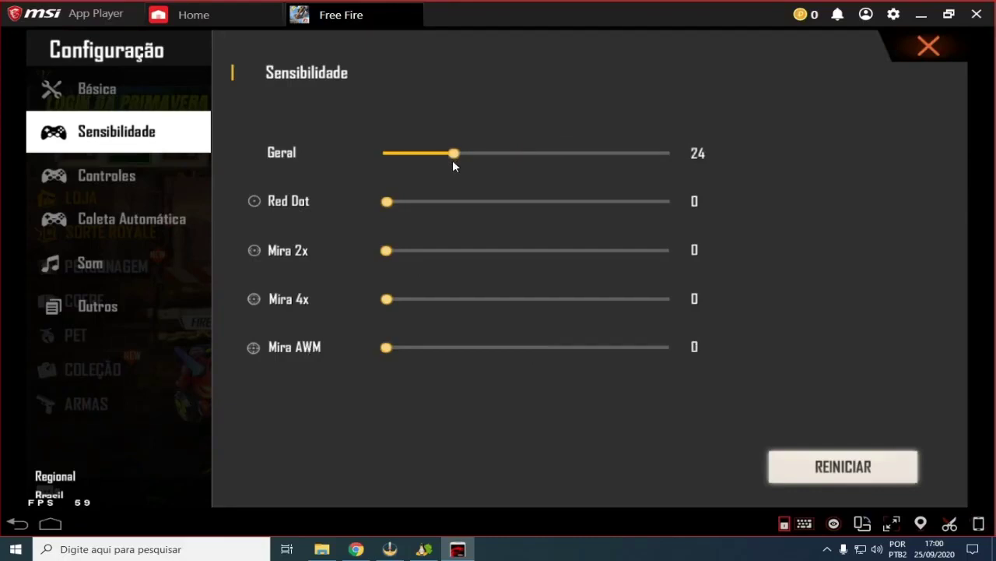
Step: Set Efeito Visual to Sem Sangue in the Controles settings, and open the custom HUD layout
left_click(142, 181)
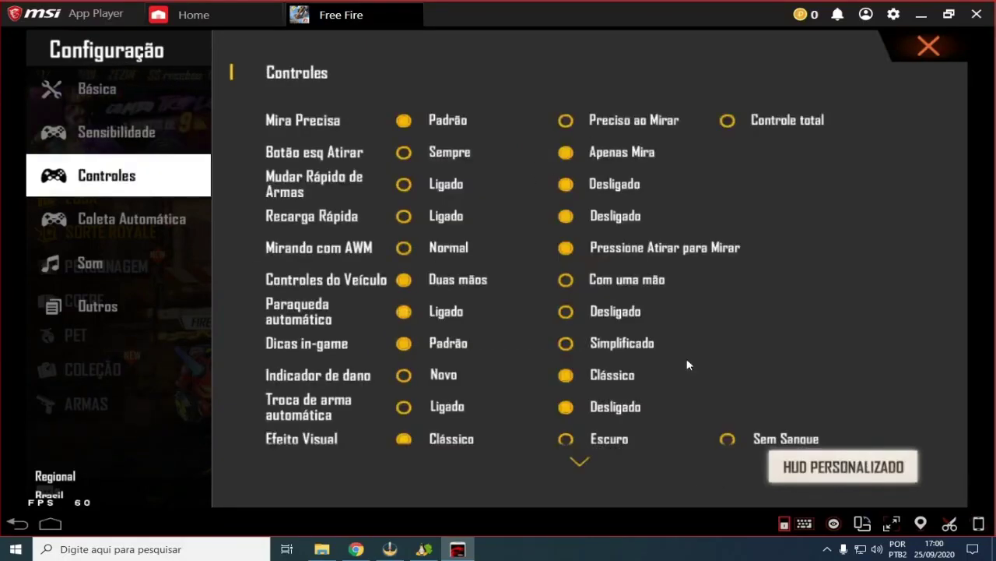
scroll(687, 364, "down", 2)
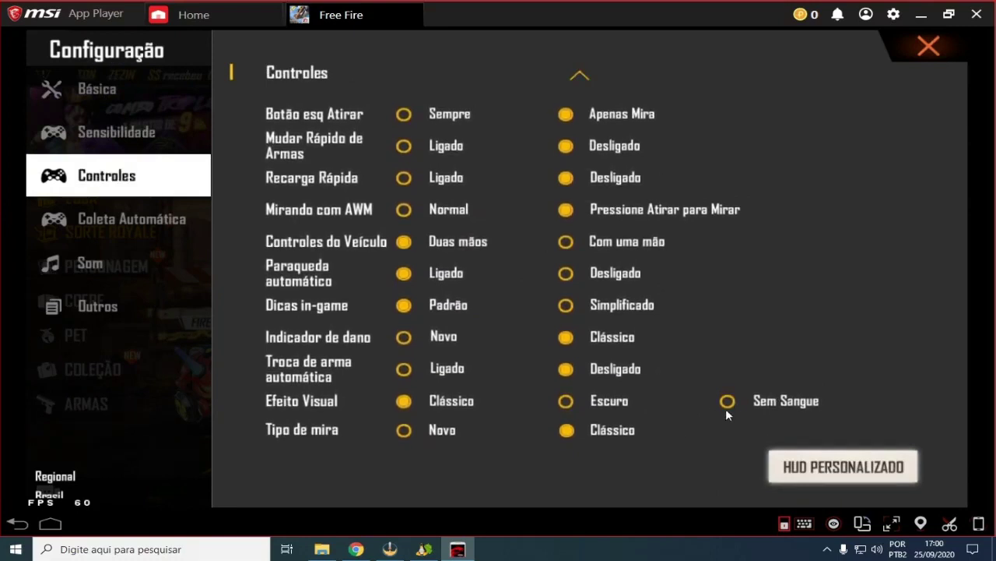
left_click(725, 401)
left_click(727, 404)
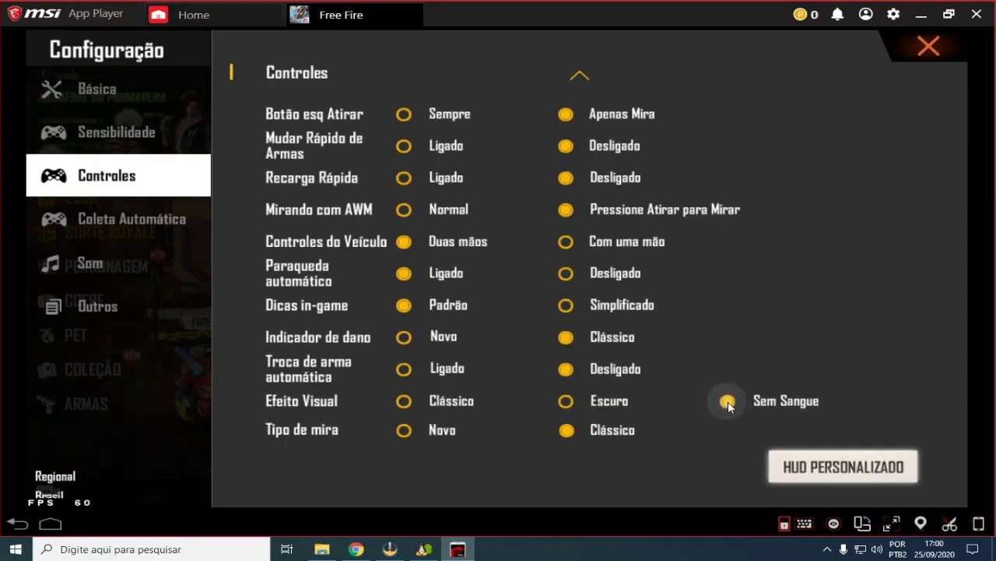
left_click(861, 475)
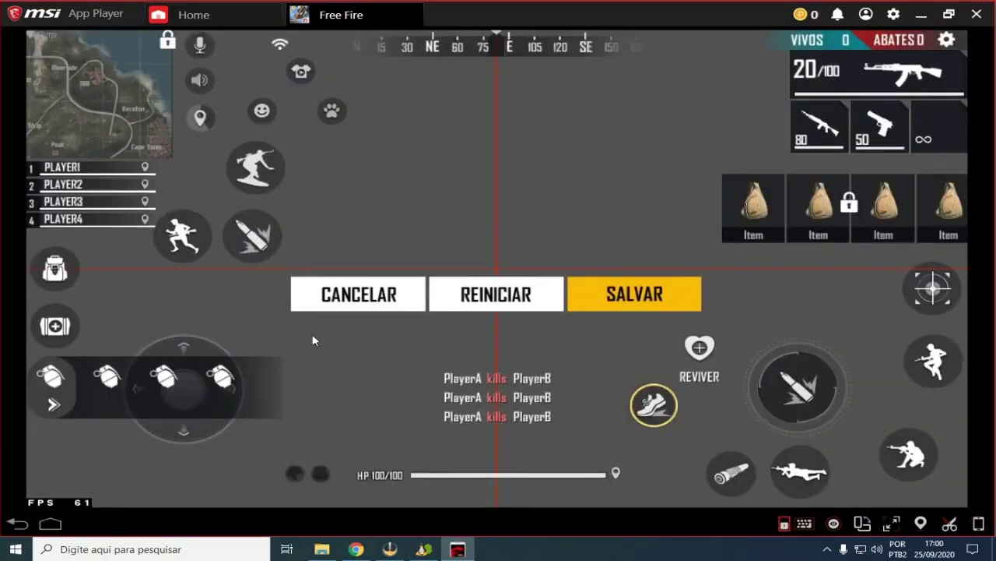
Step: Minimize the emulator, switch to BlueStacks Tweaker 5, and force-kill the running BlueStacks instance
left_click(923, 16)
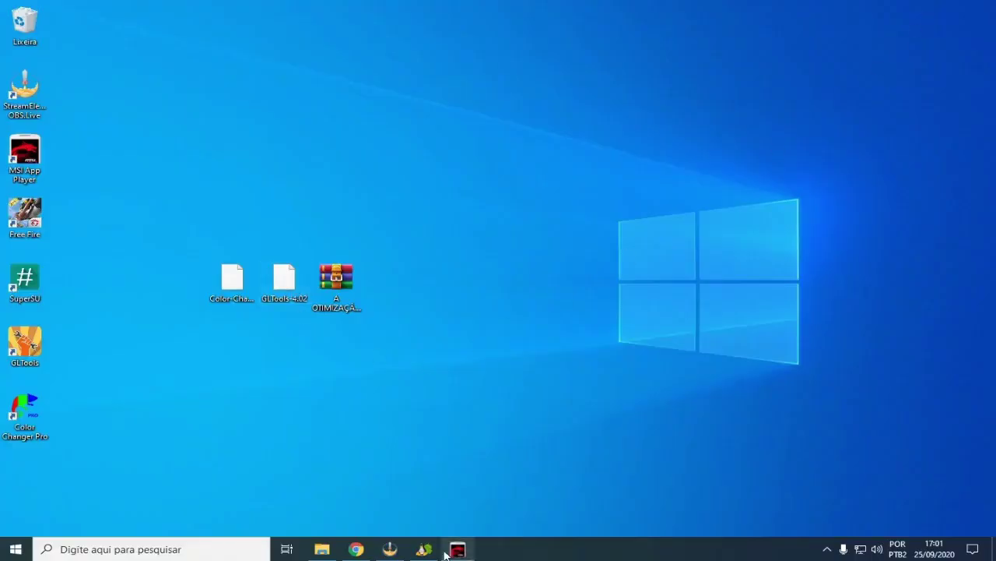
left_click(390, 549)
left_click(424, 549)
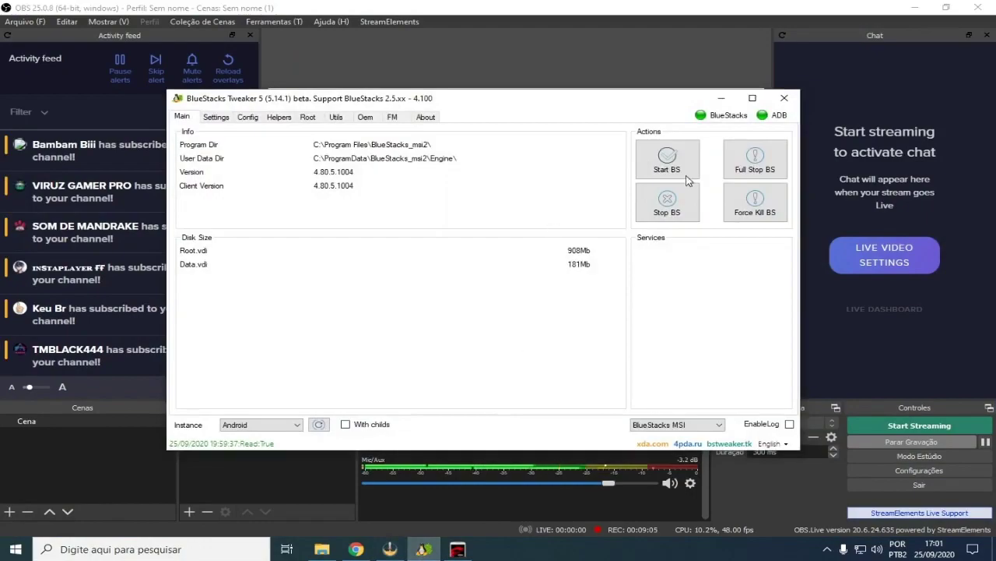
left_click(919, 7)
left_click_drag(502, 99, 491, 121)
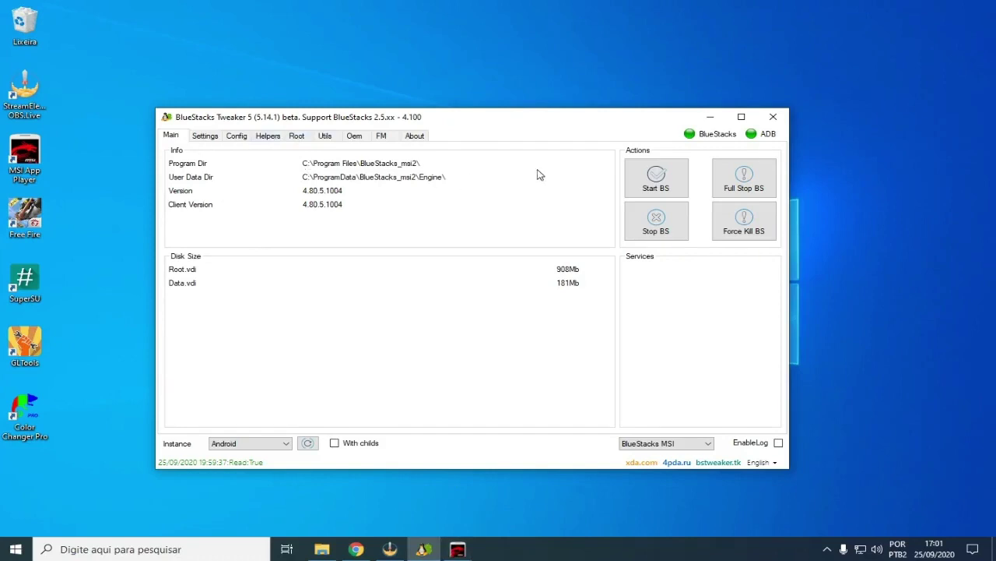
left_click(736, 233)
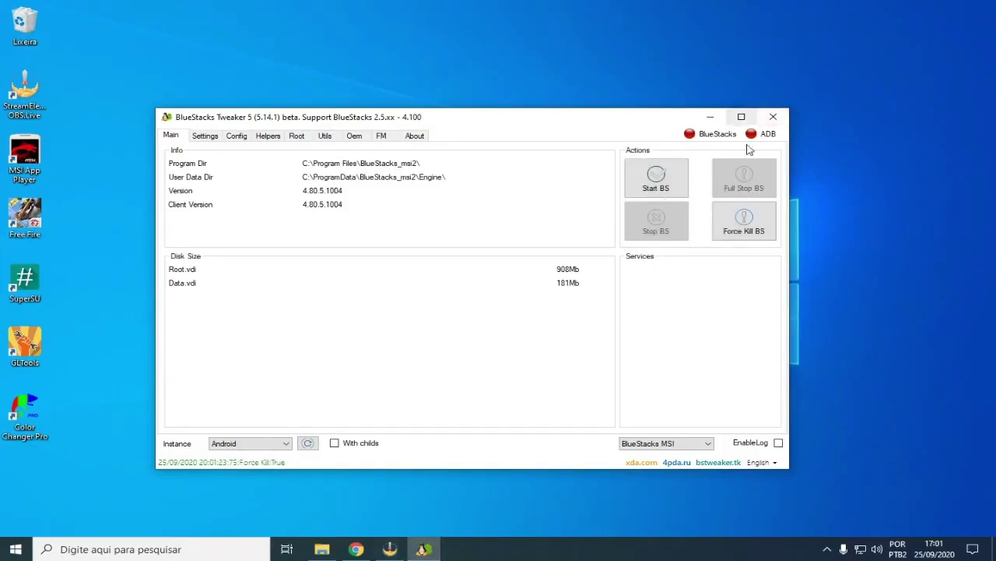
Step: Set the emulator's DPI to 100 in BlueStacks Tweaker's configuration and apply it
left_click(246, 138)
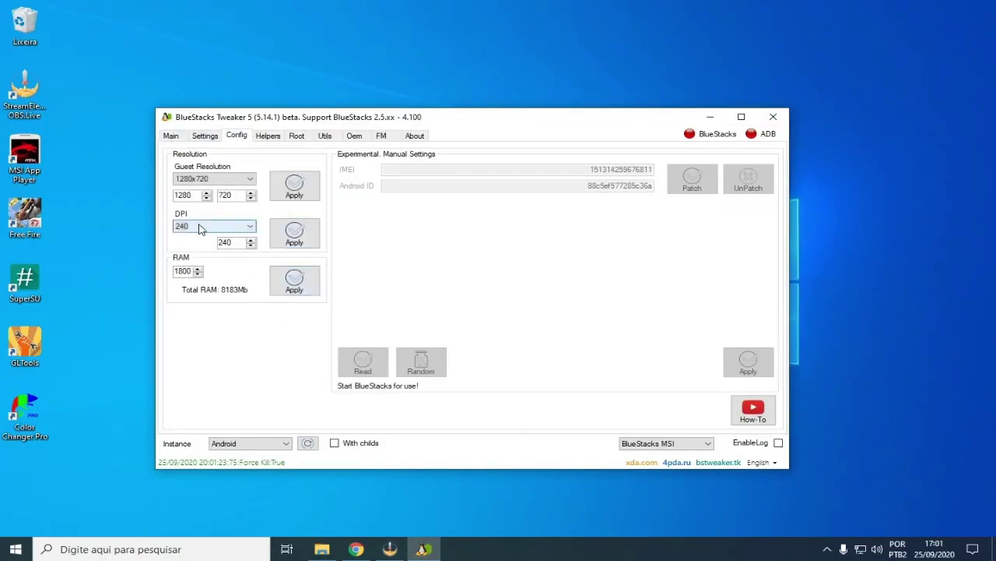
key("Tab")
type("100")
left_click(299, 237)
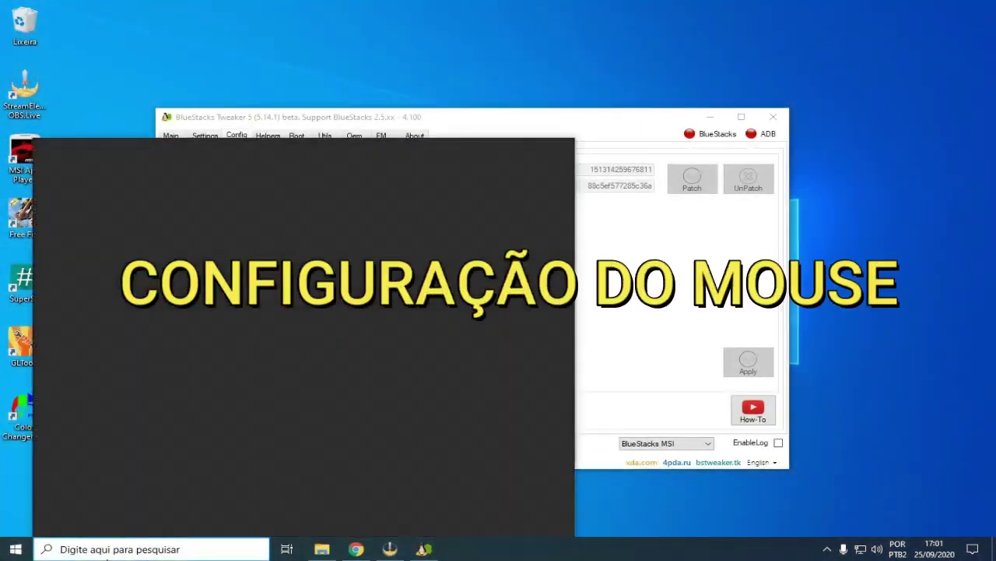
Step: Search Windows for "mouse" and open Configurações do mouse
type("mouse")
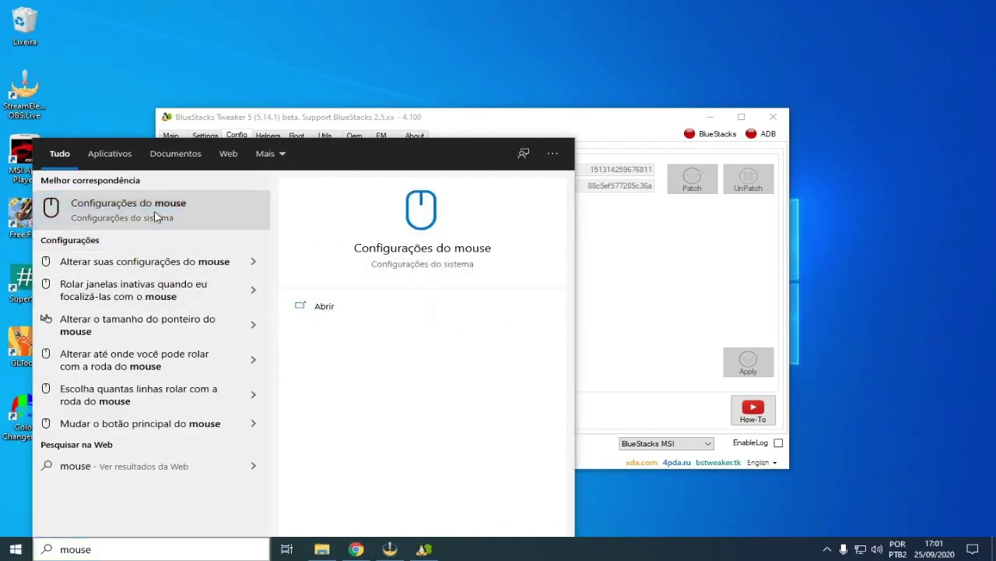
left_click(155, 216)
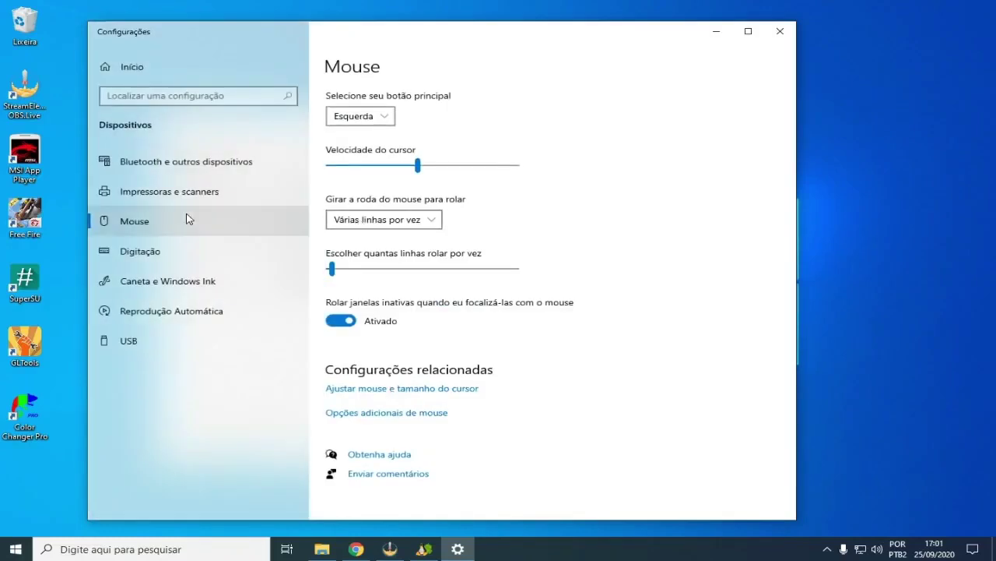
left_click(386, 414)
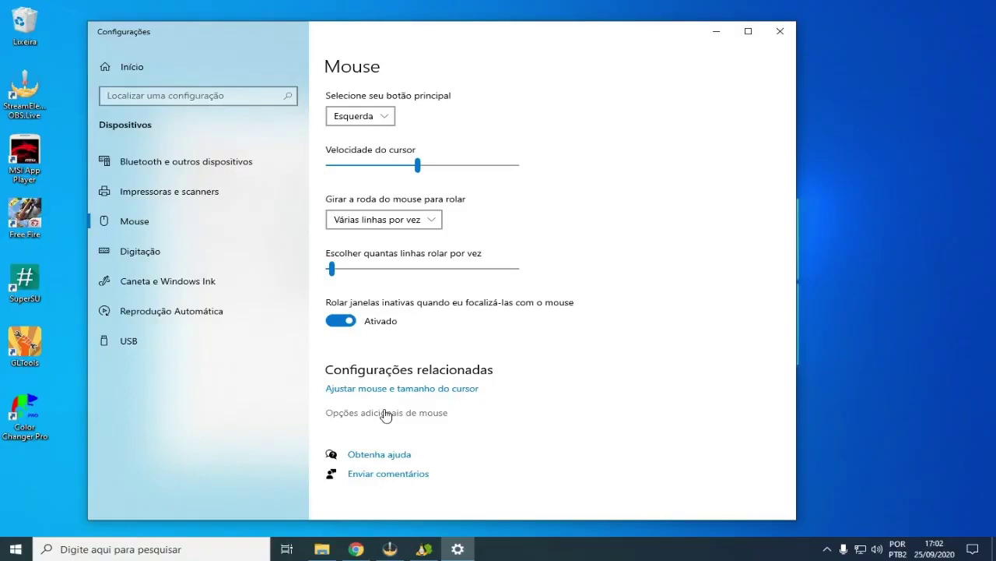
left_click(716, 31)
left_click(711, 118)
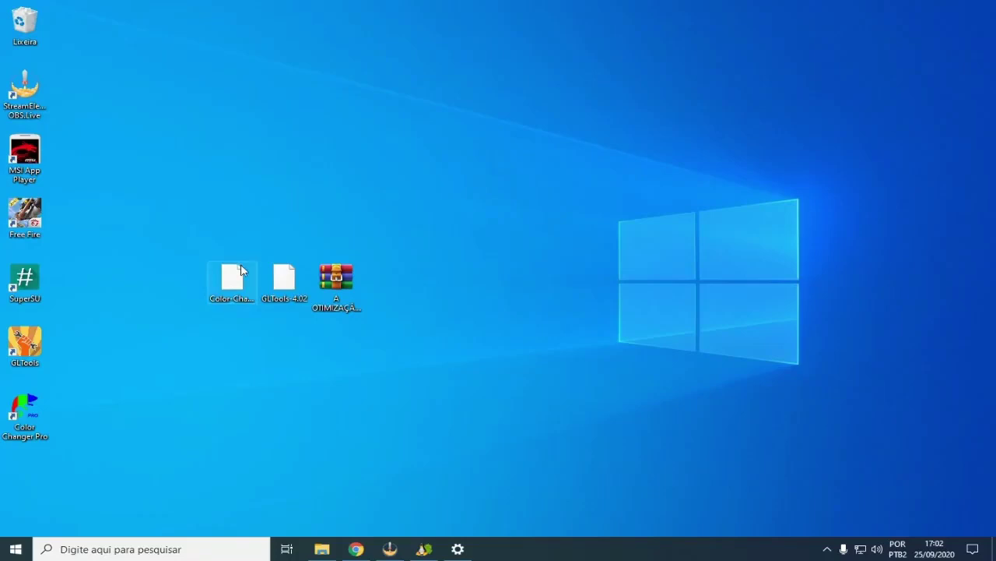
mouse_move(365, 556)
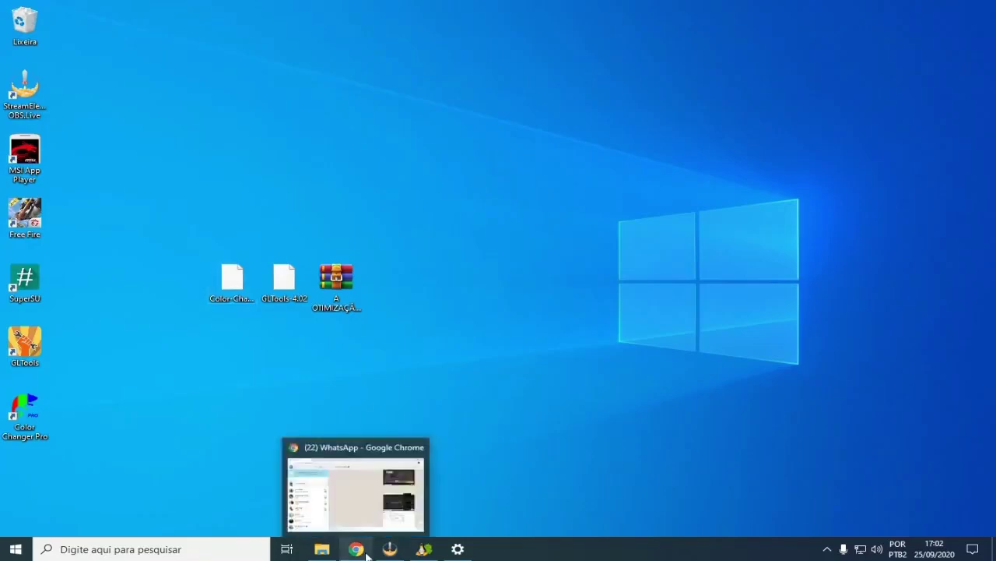
left_click(458, 549)
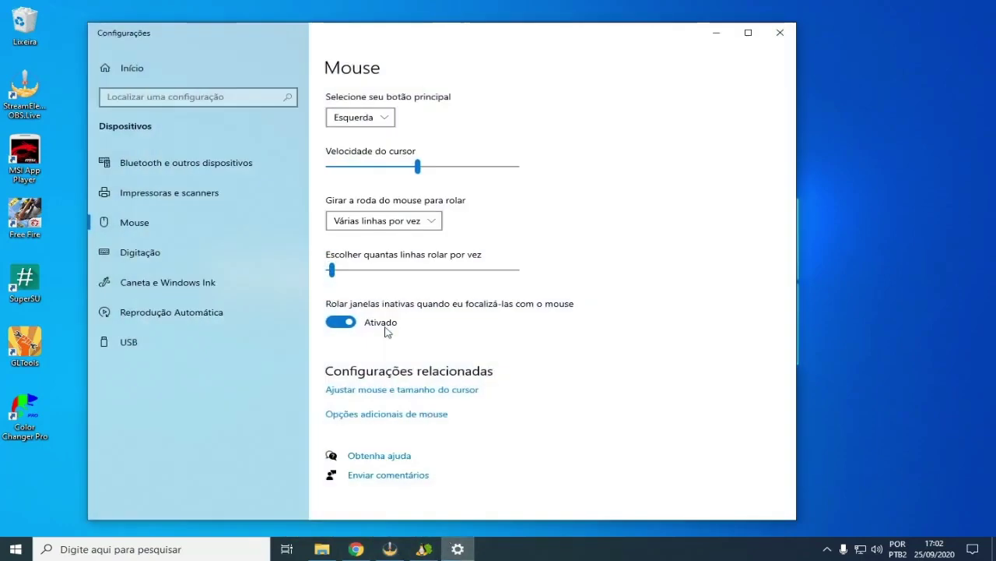
Step: Review the Ponteiros and Opções do Ponteiro settings in the additional mouse options, accept them, and close the mouse settings
left_click(390, 418)
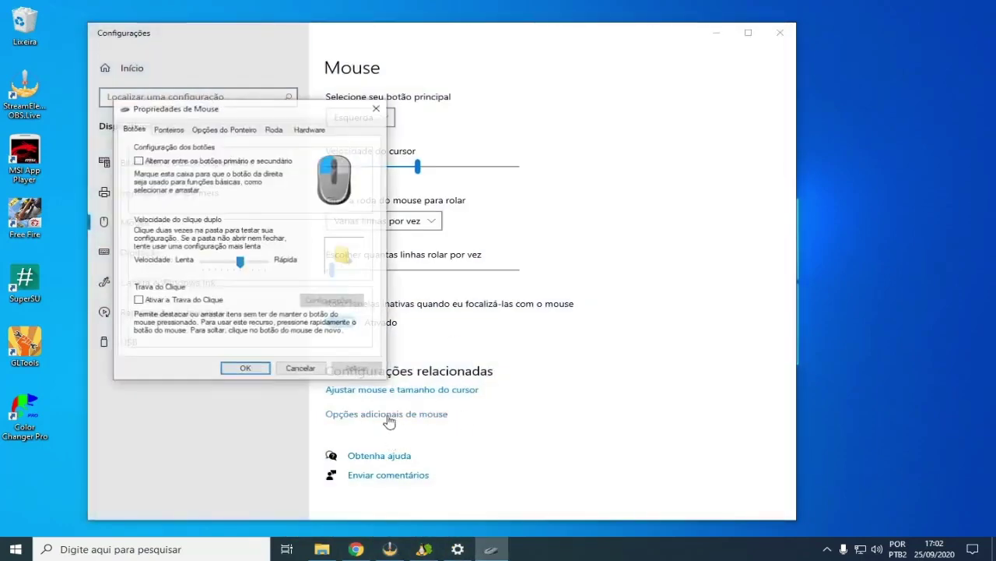
left_click(175, 130)
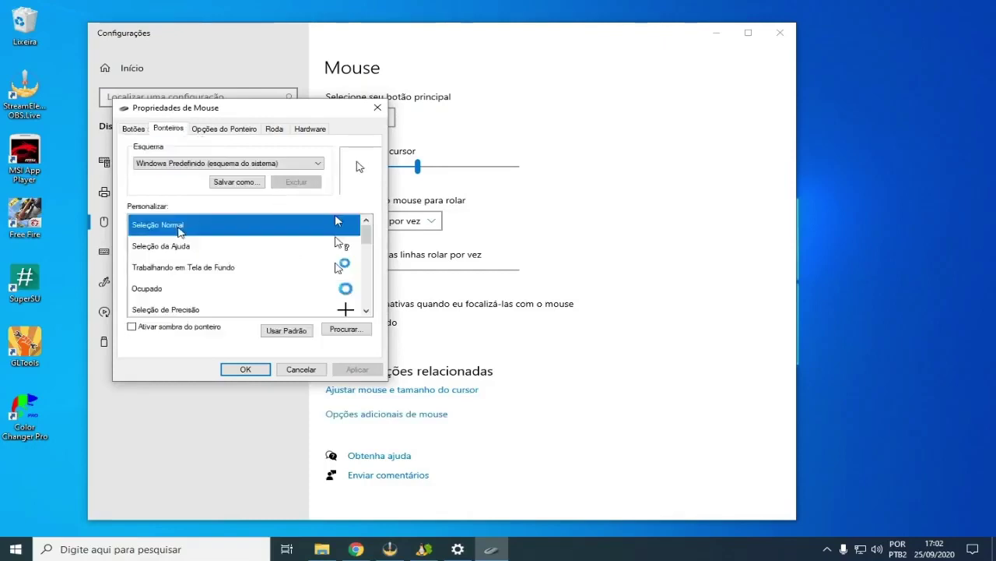
left_click(229, 127)
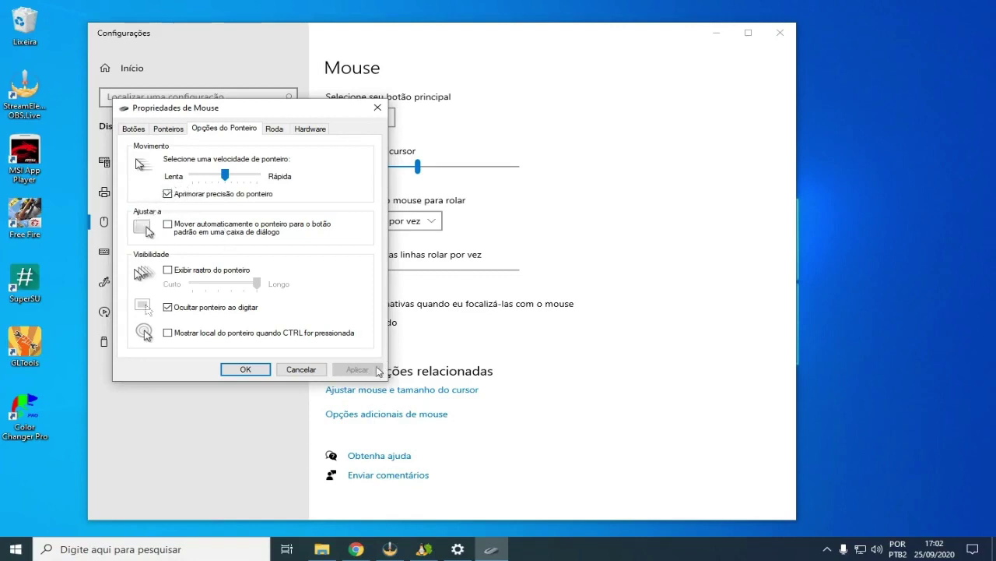
left_click(246, 371)
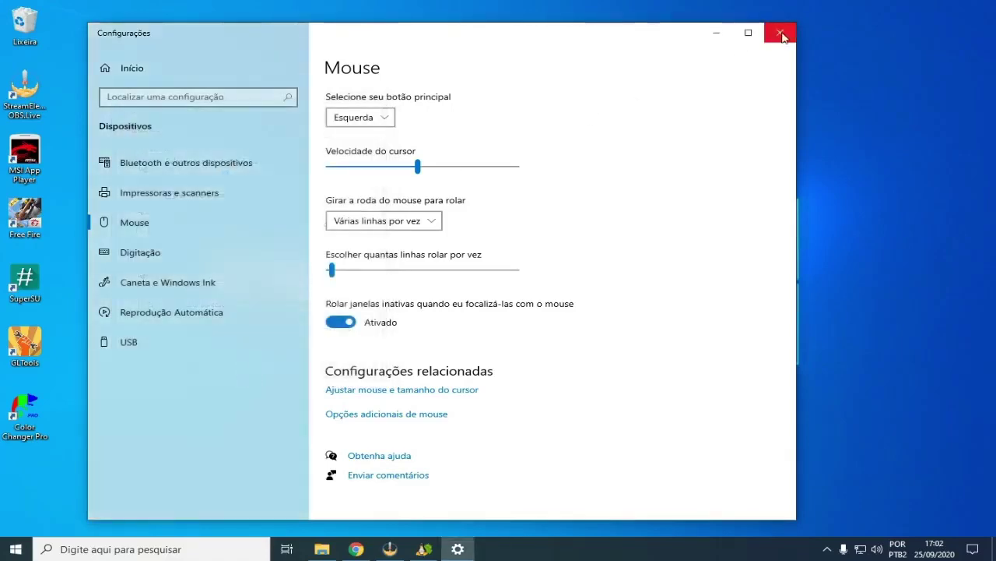
left_click(782, 37)
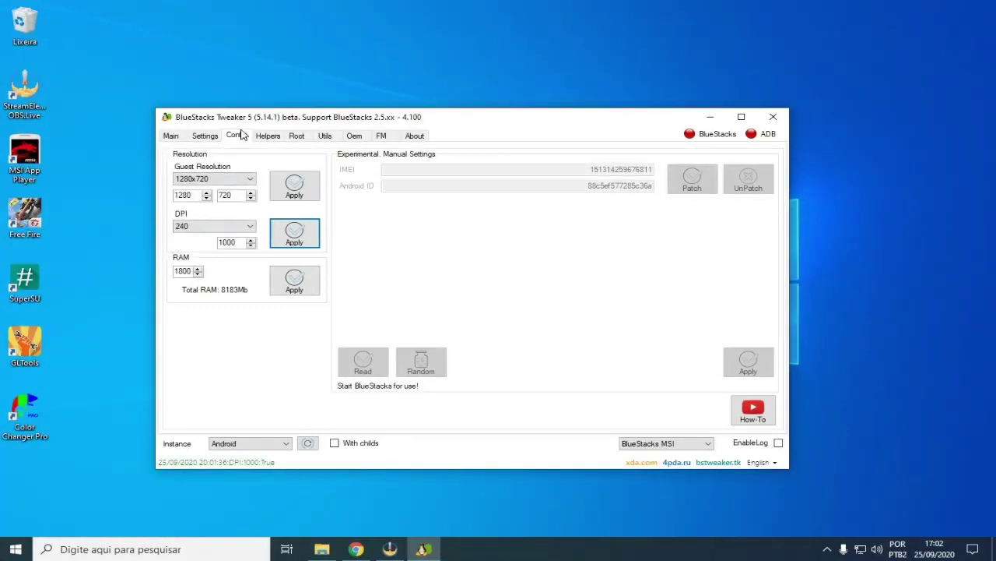
Step: Apply the custom DPI of 1000 in BlueStacks Tweaker 5 and start the emulator
left_click(295, 234)
left_click(167, 136)
left_click(657, 178)
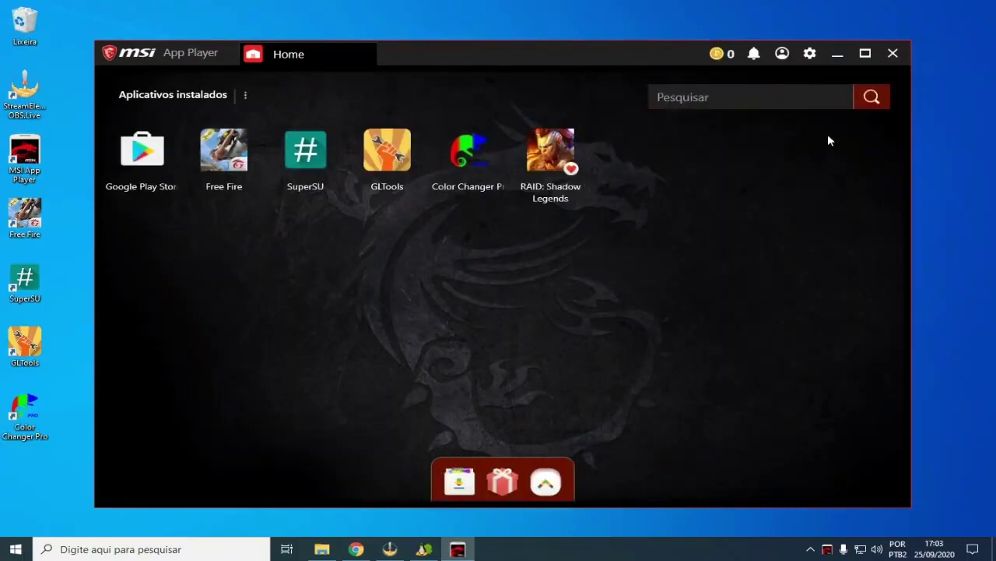
Step: Launch Free Fire in MSI App Player, dismiss the control tips, and maximize the emulator window
left_click(238, 168)
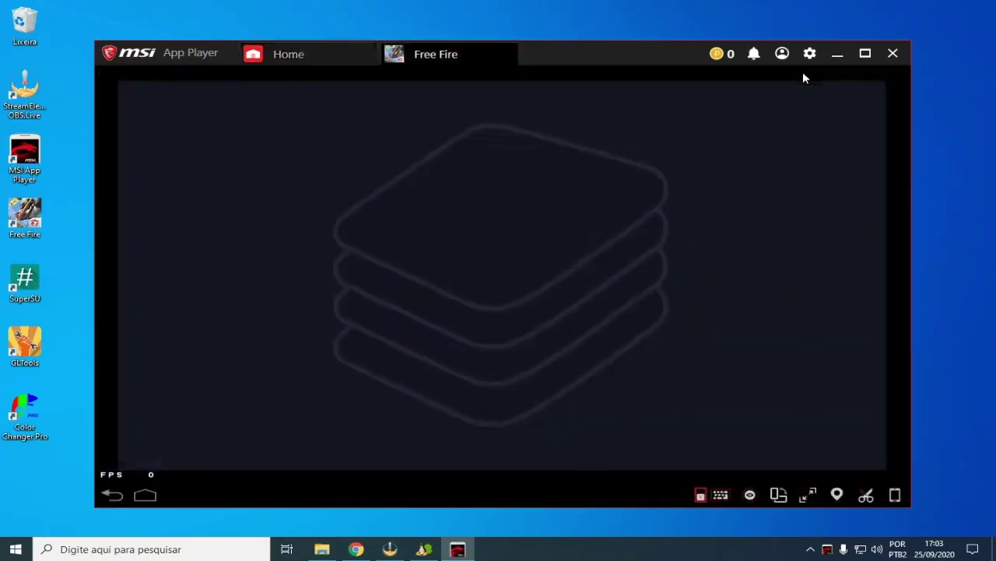
left_click(708, 102)
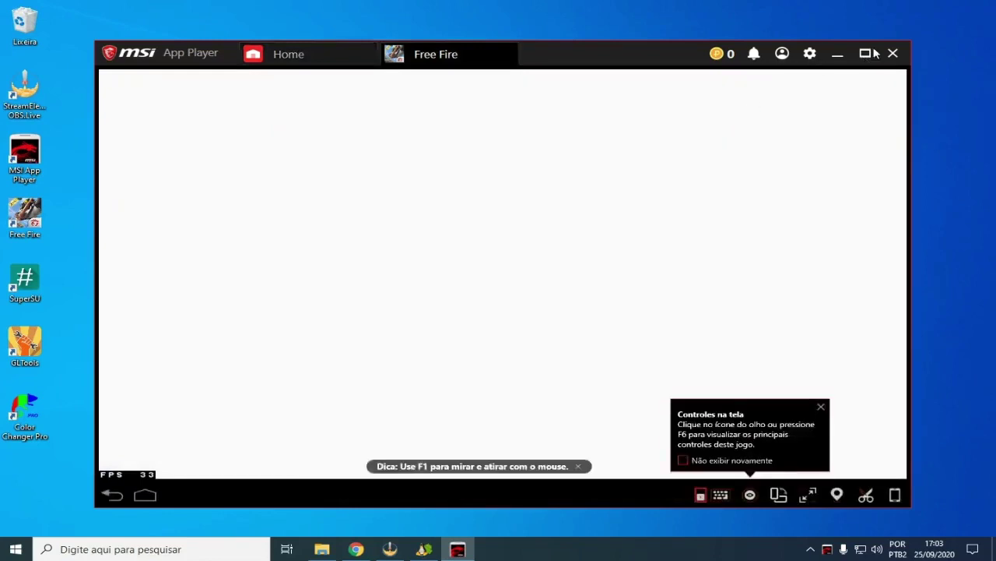
left_click(820, 407)
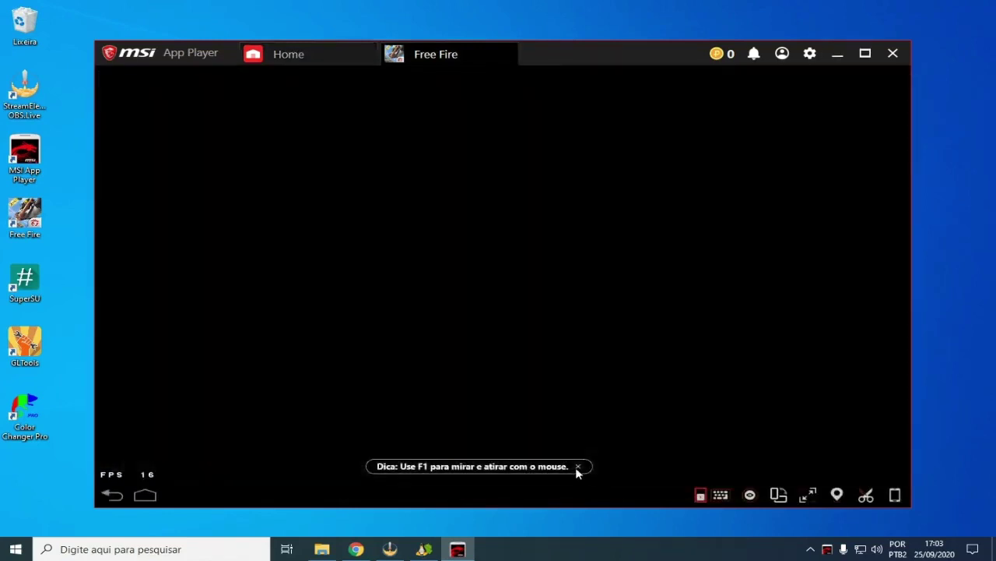
left_click(578, 466)
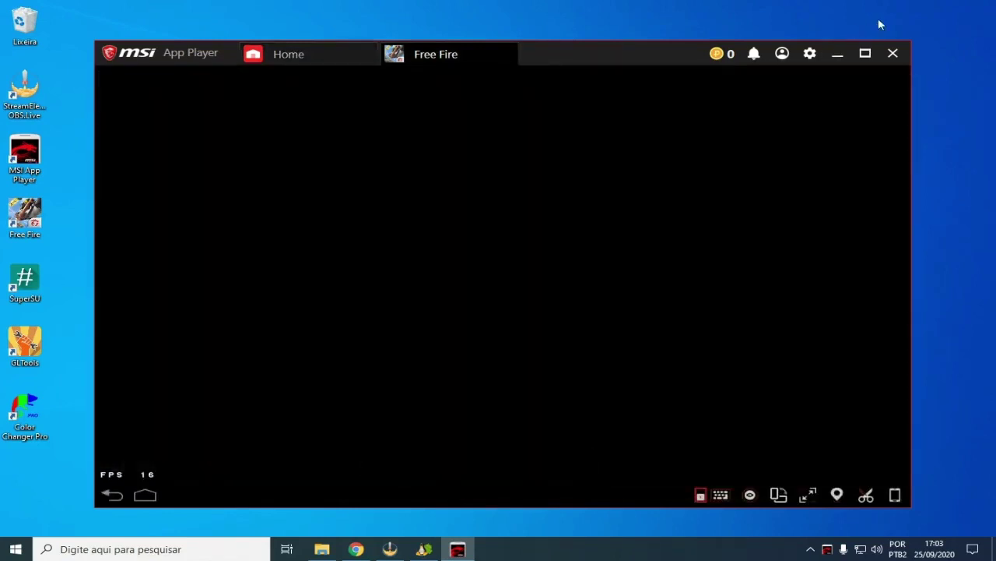
left_click(865, 53)
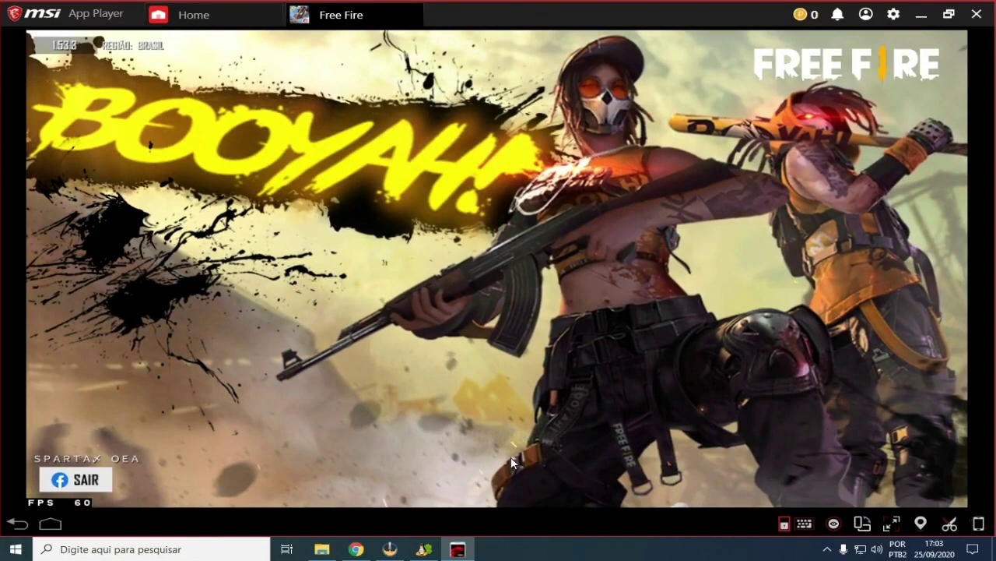
Step: Enter the Free Fire lobby and dismiss the Combo Triplo, Login da Primavera and daily rewards screens
left_click(489, 340)
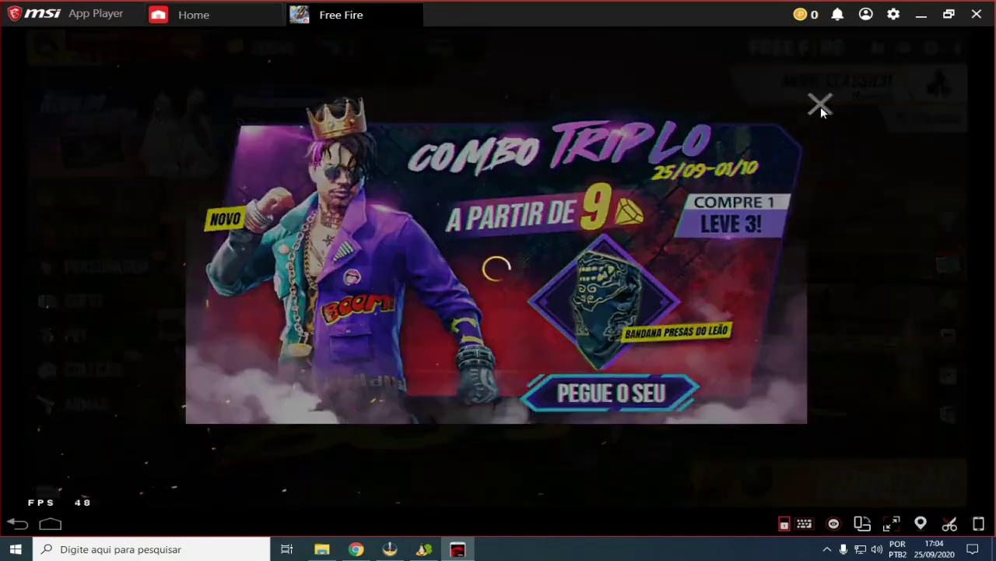
left_click(820, 102)
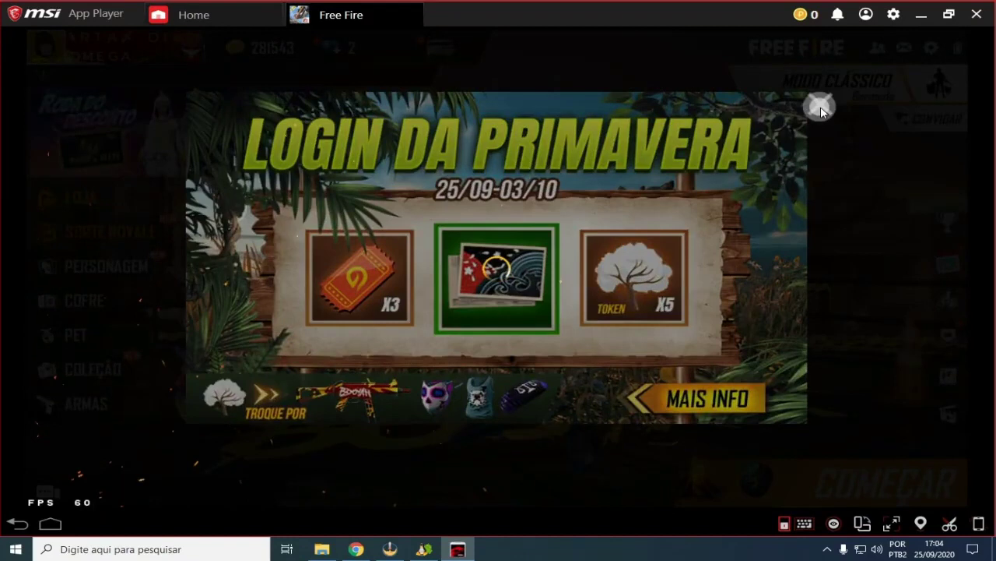
left_click(821, 106)
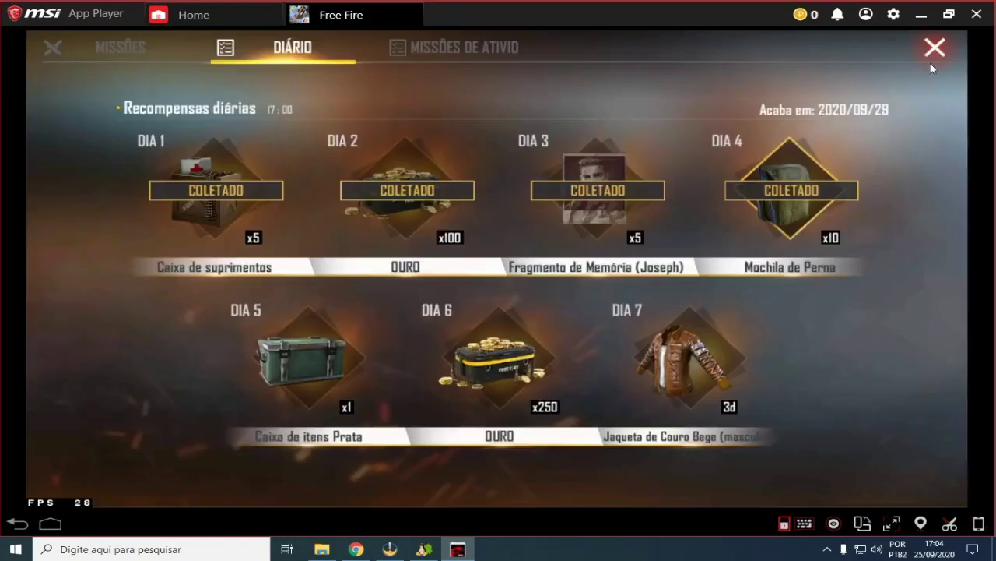
left_click(934, 48)
Step: Open the game's Controles settings and bring up the HUD Personalizado layout
left_click(937, 45)
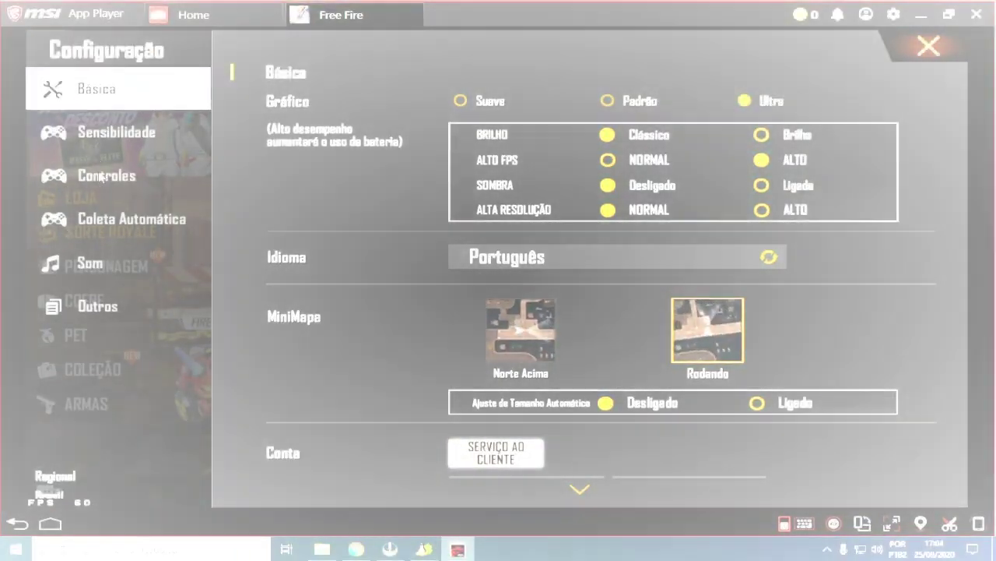
left_click(97, 178)
scroll(759, 414, "down", 2)
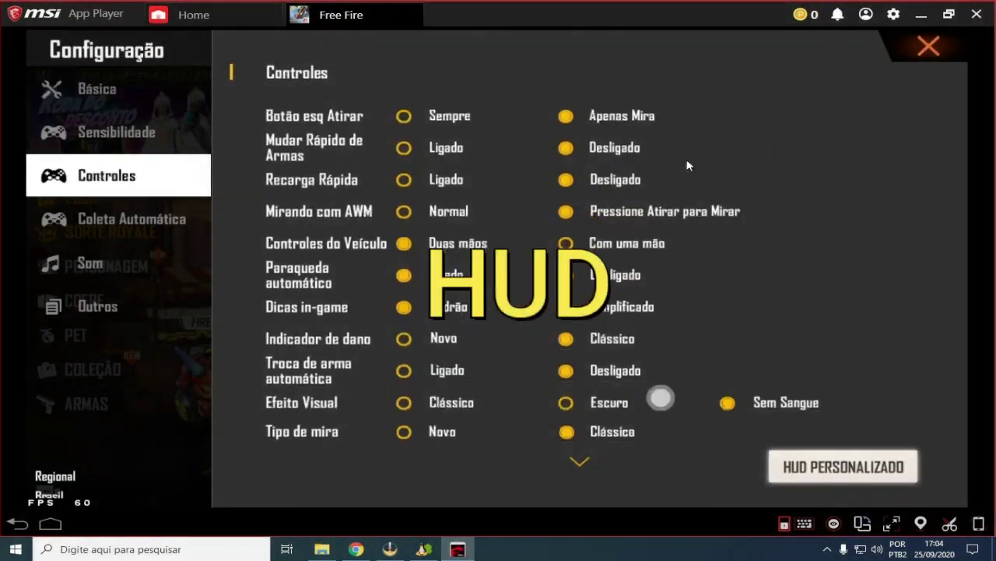
left_click(831, 468)
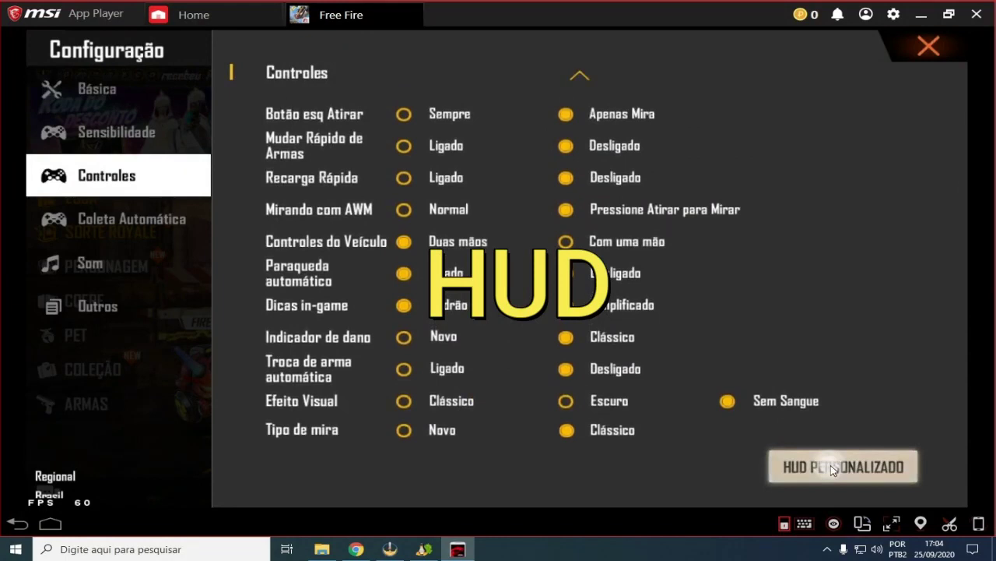
Step: Open the emulator's advanced game controls and set the aim control's mouse sensitivity to 0,3, then to 0,2
left_click(805, 525)
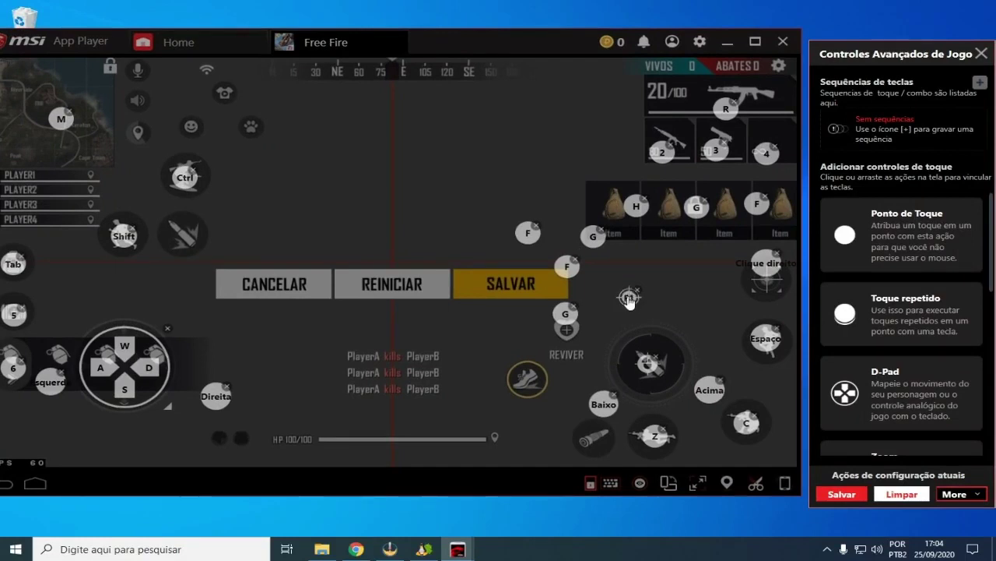
left_click(629, 298)
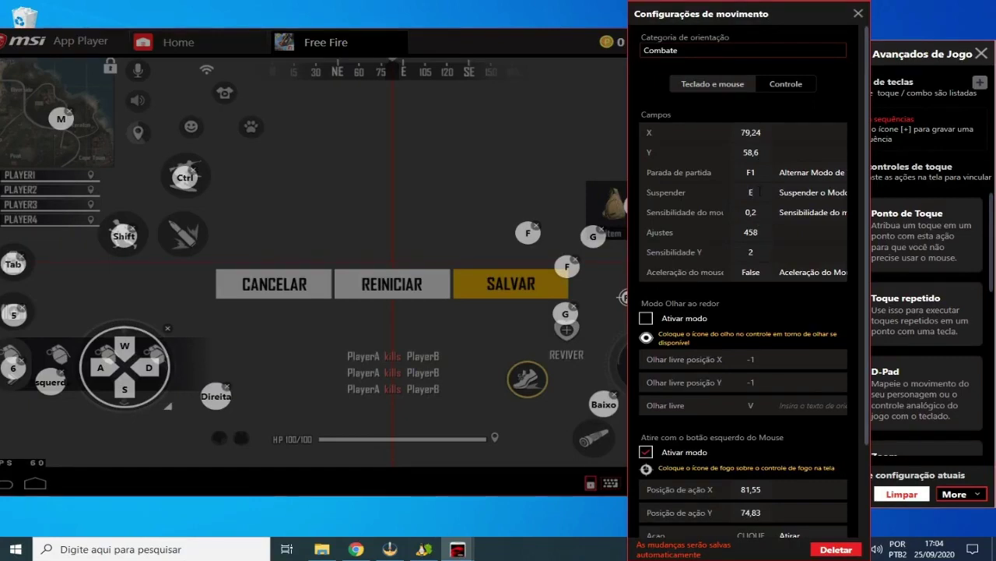
left_click(755, 172)
left_click(764, 213)
key("BackSpace")
key("BackSpace")
key("BackSpace")
type("0,3")
key("BackSpace")
key("BackSpace")
key("BackSpace")
type("0,2")
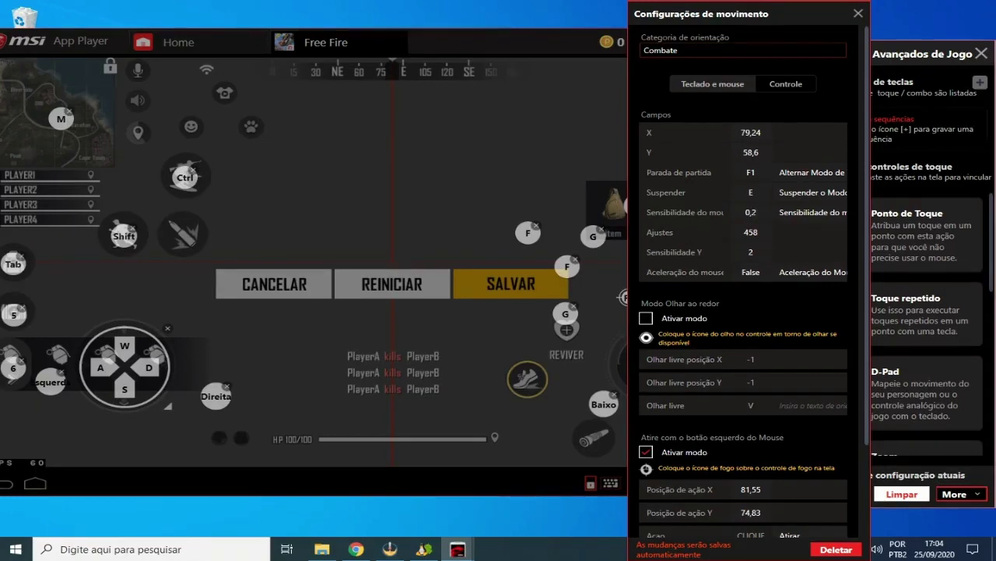